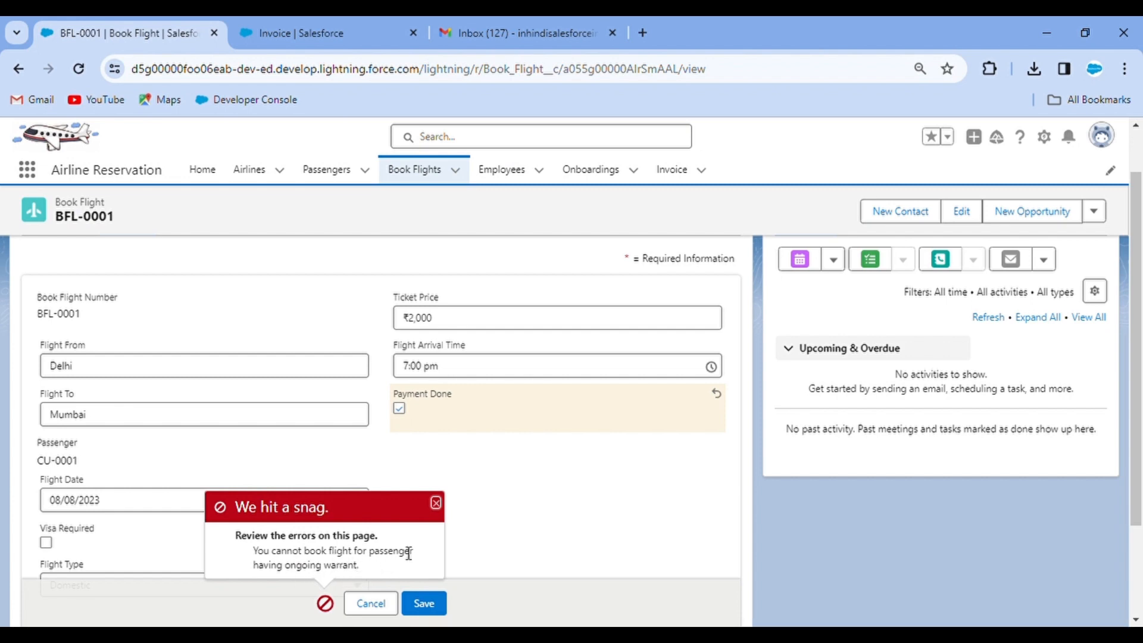
Dismiss the error on the flight booking and discard the unsaved Payment Done change.
left_click(437, 504)
scroll(483, 485, "down", 3)
scroll(490, 487, "up", 3)
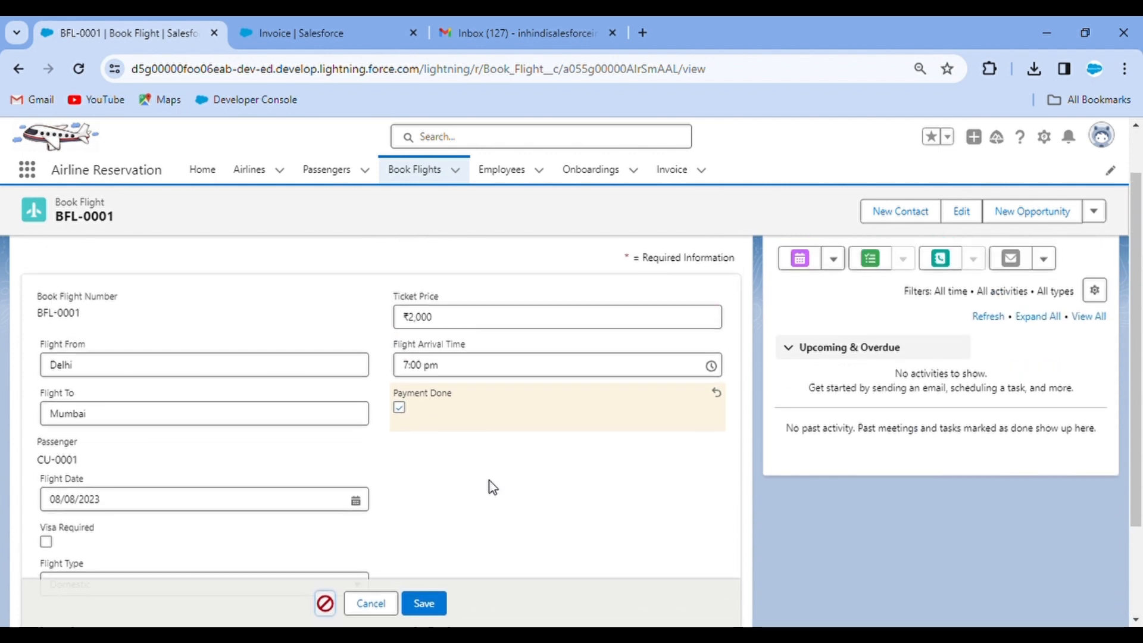
scroll(382, 437, "down", 3)
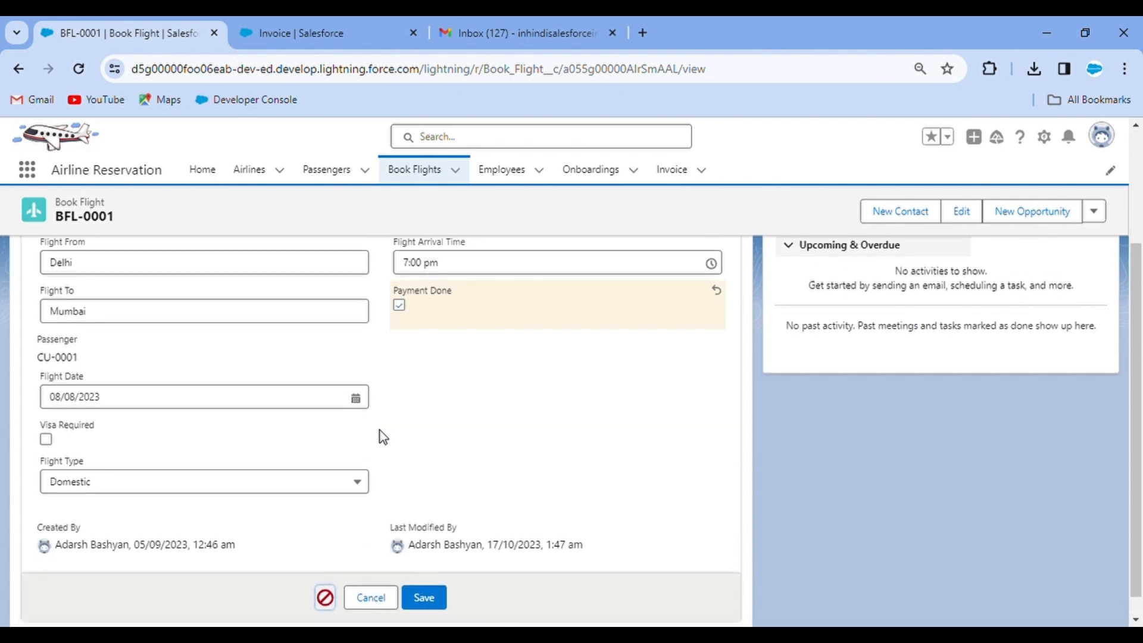
scroll(382, 437, "up", 4)
scroll(381, 437, "down", 2)
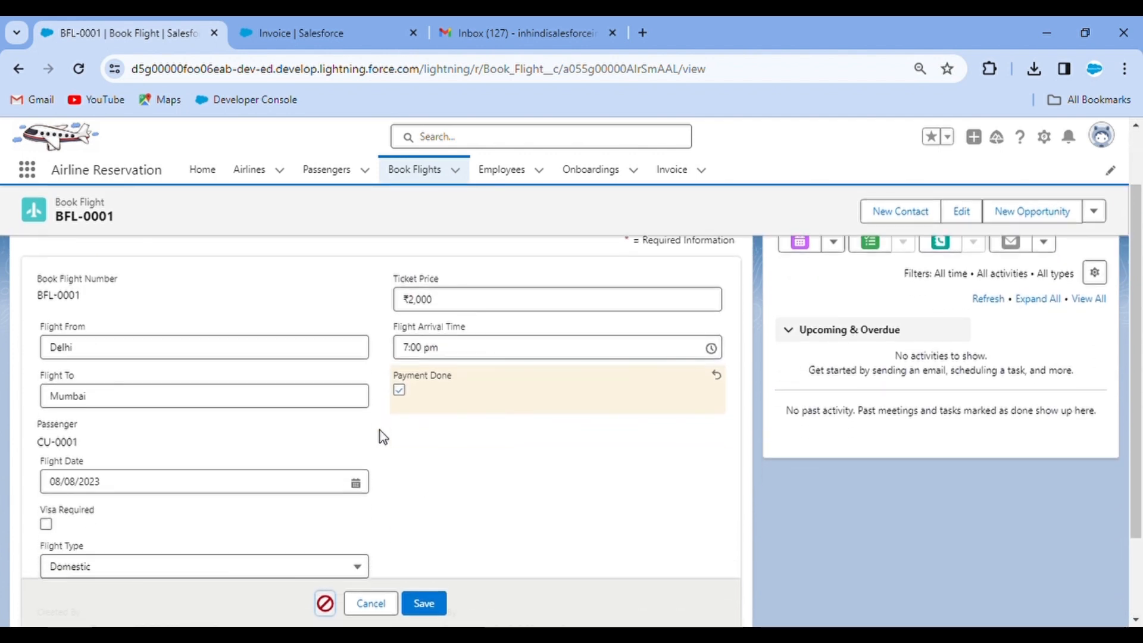
left_click(371, 604)
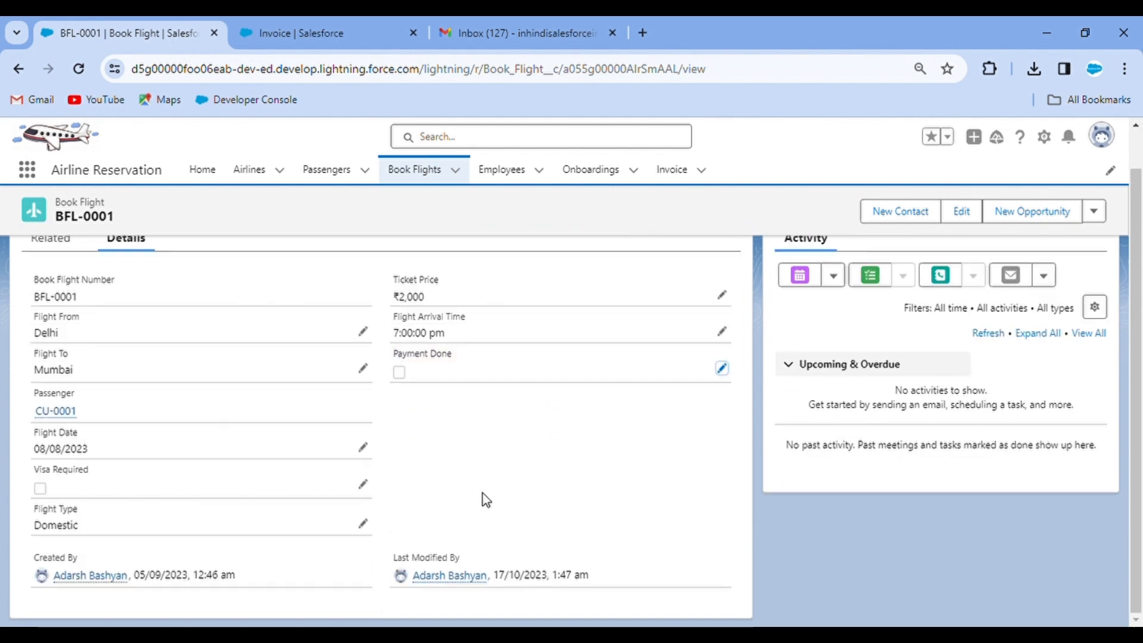
scroll(486, 500, "up", 1)
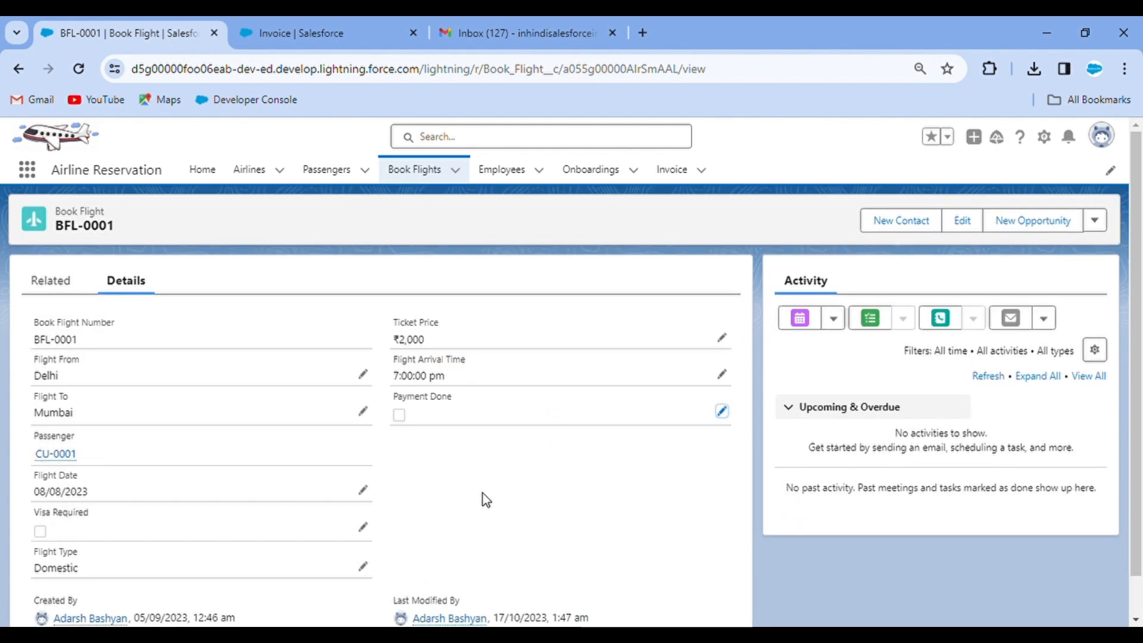
scroll(484, 499, "down", 1)
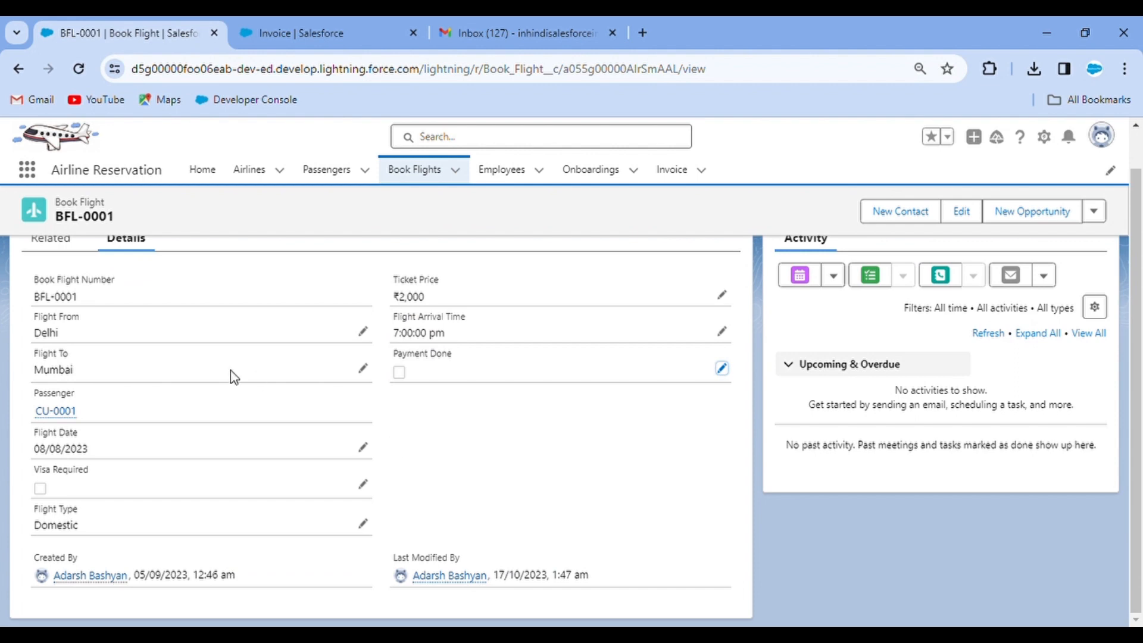
Open the Book Flight object's definition in Setup and review its validation rules.
left_click(1046, 139)
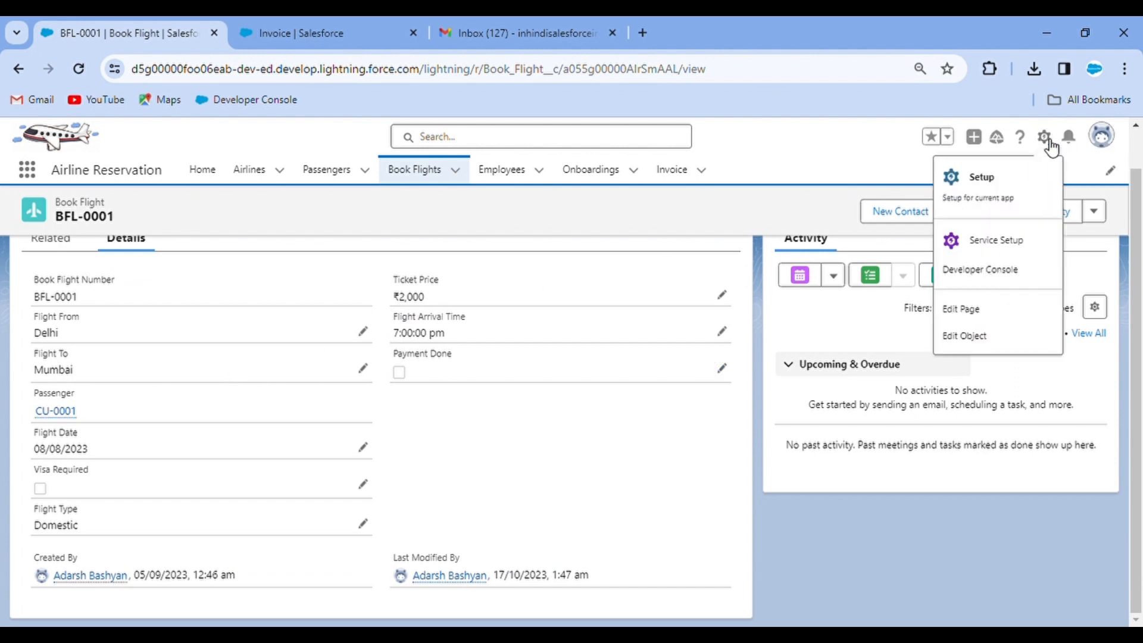
left_click(981, 177)
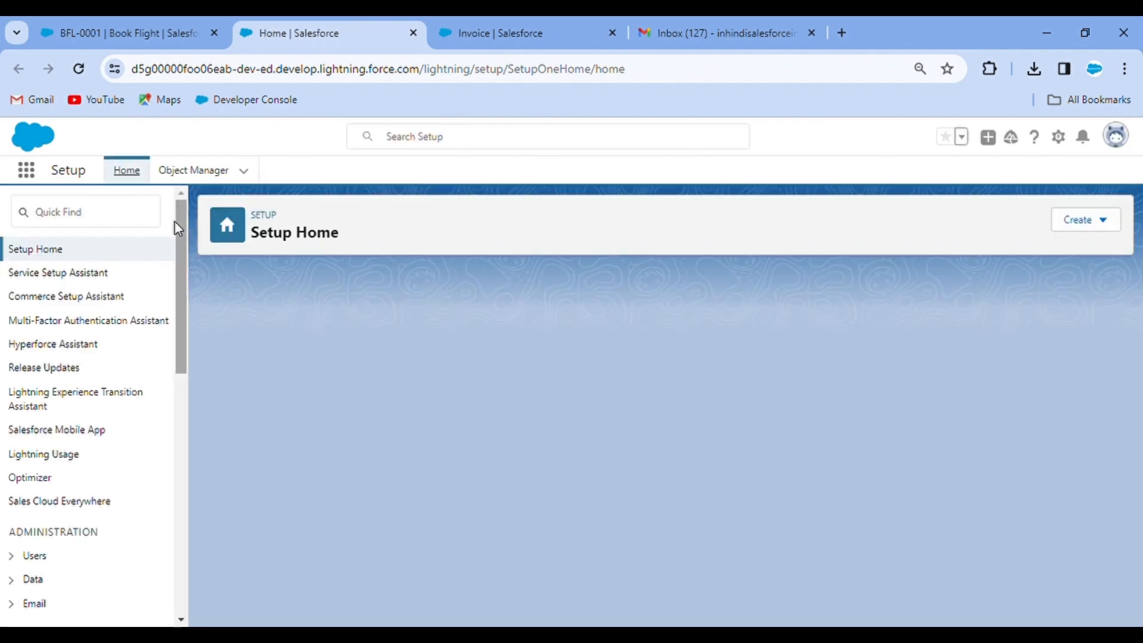
key("ctrl+shift+Tab")
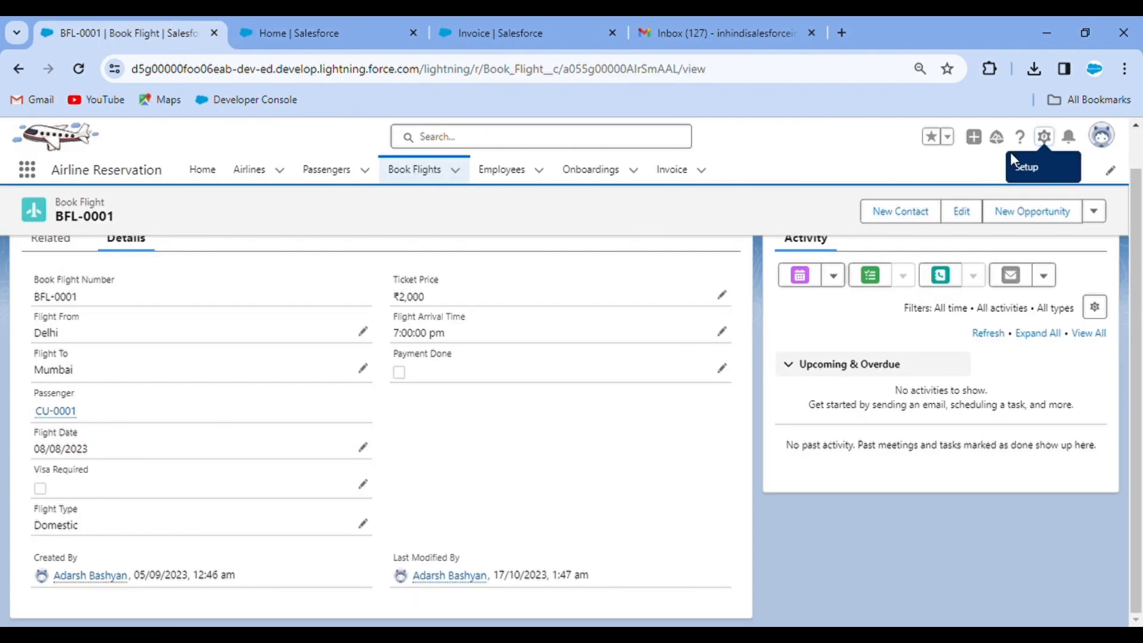
left_click(1046, 141)
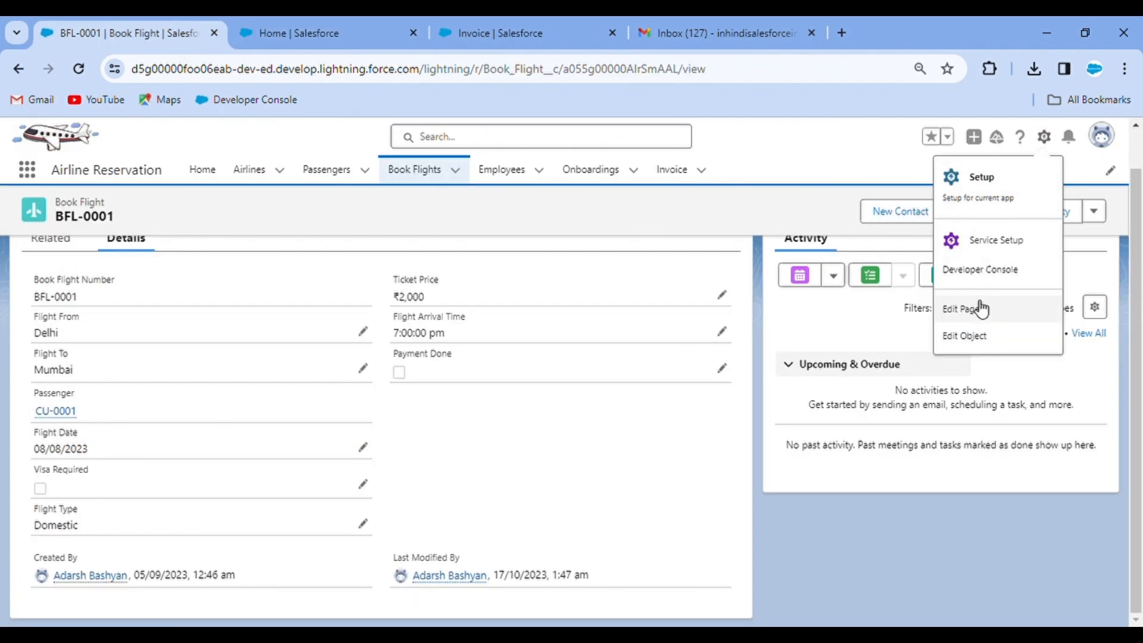
left_click(973, 335)
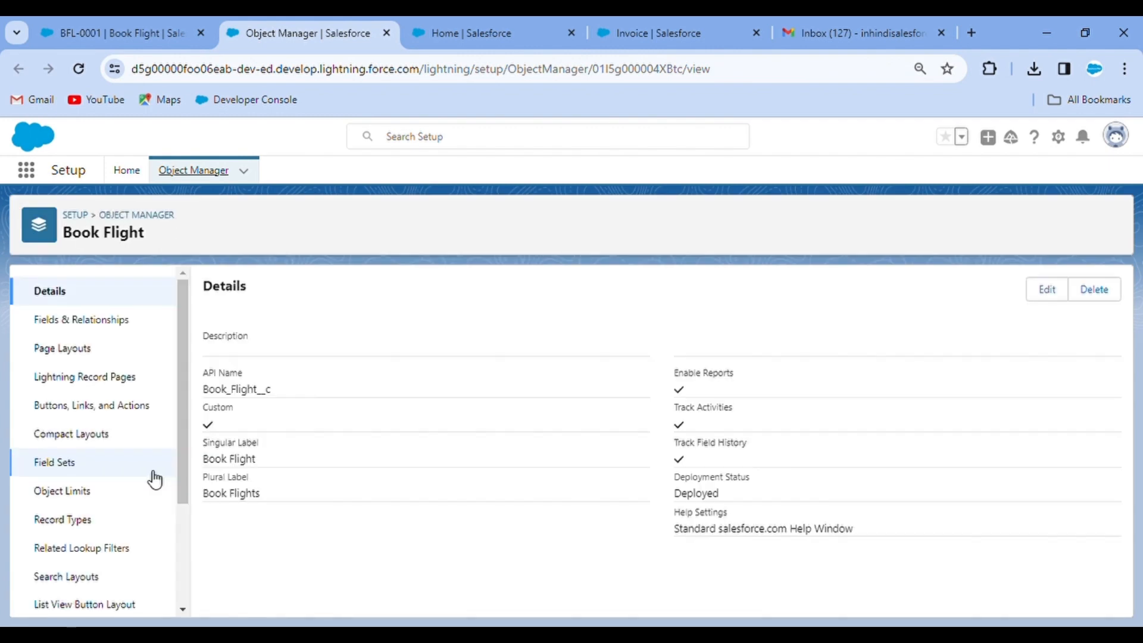
scroll(96, 548, "down", 3)
left_click(78, 597)
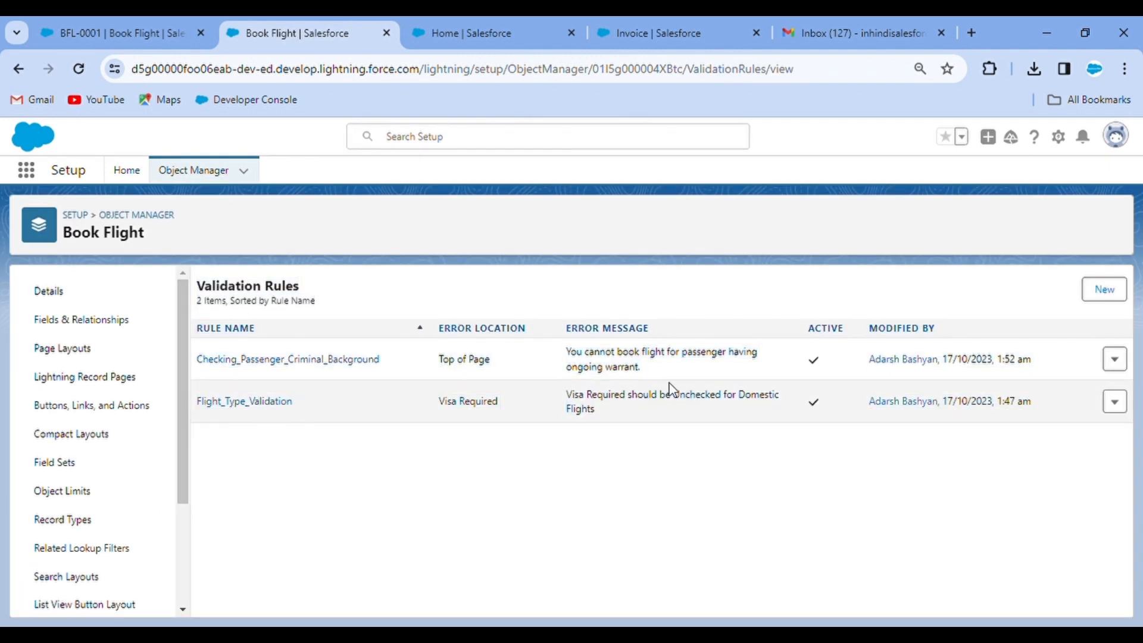
left_click(1123, 405)
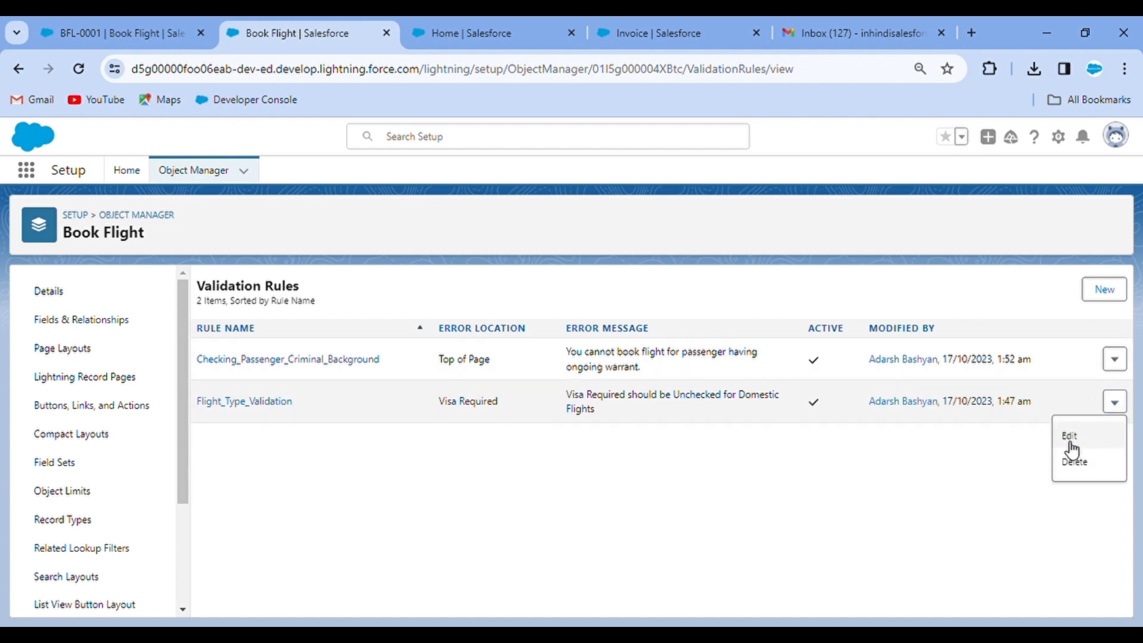
Open the passenger linked to the flight booking, clear Any Ongoing Warrant? and save the record.
left_click(119, 29)
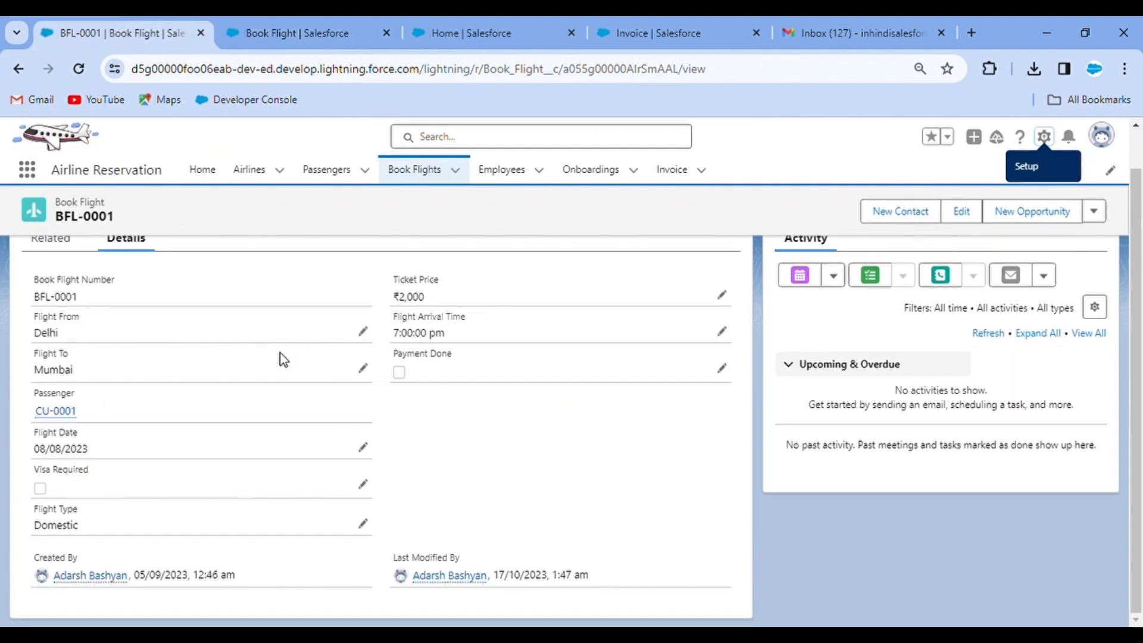
left_click(57, 412)
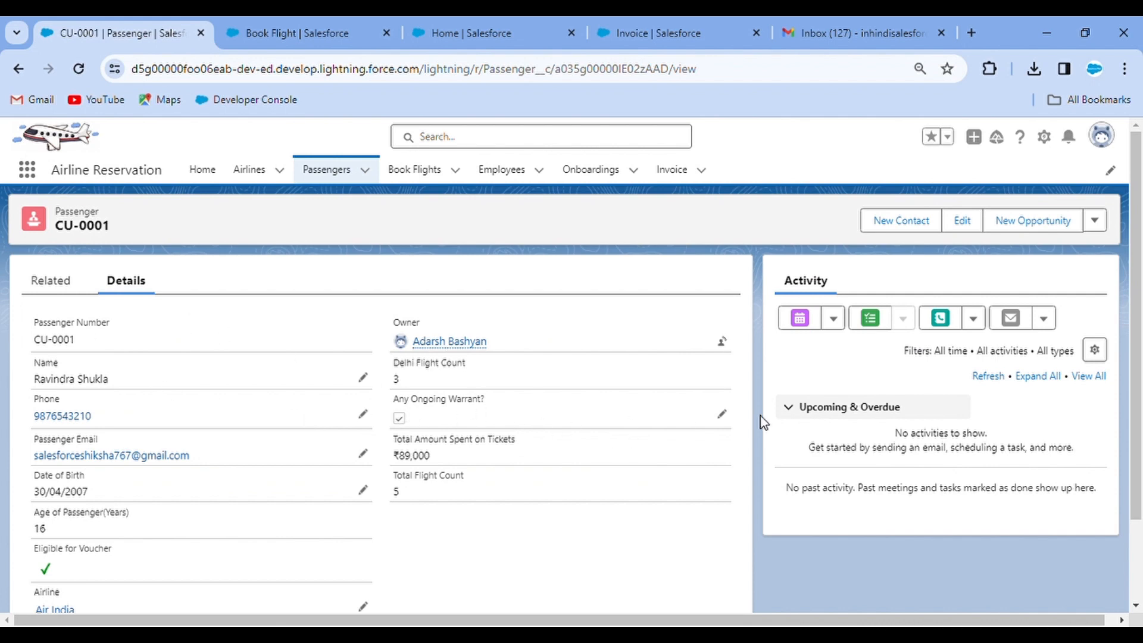
left_click(722, 415)
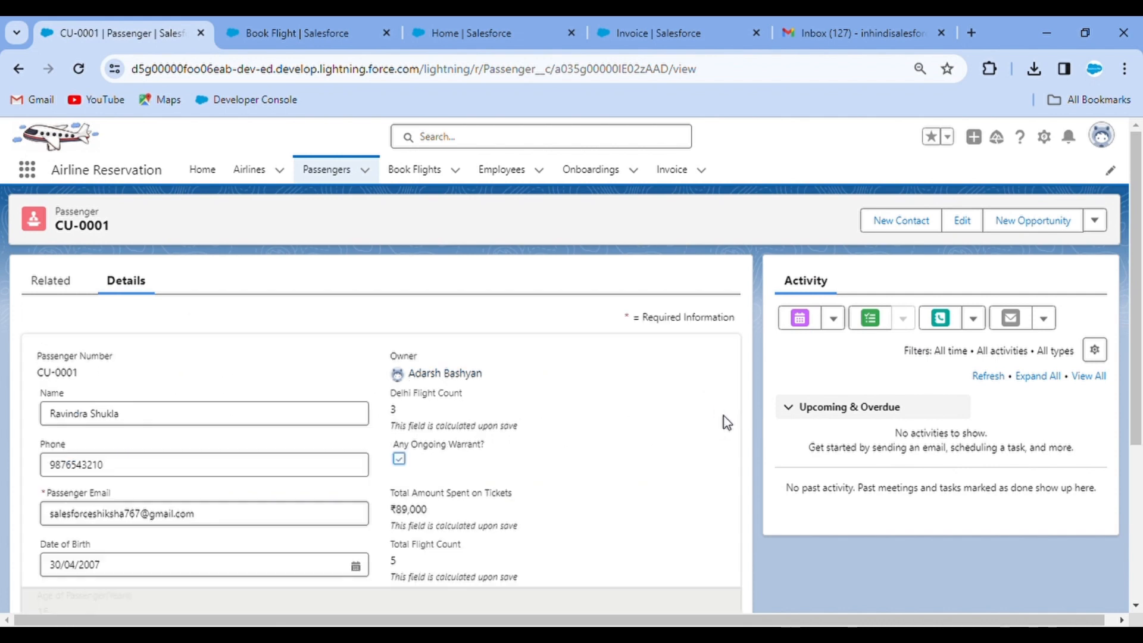
left_click(399, 459)
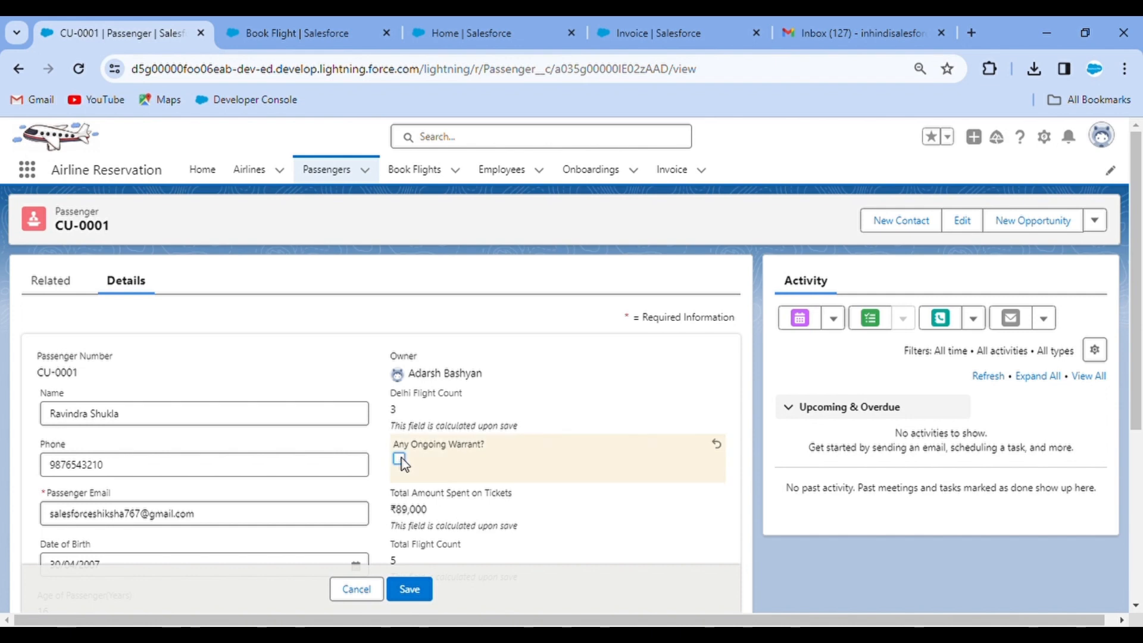
left_click(428, 599)
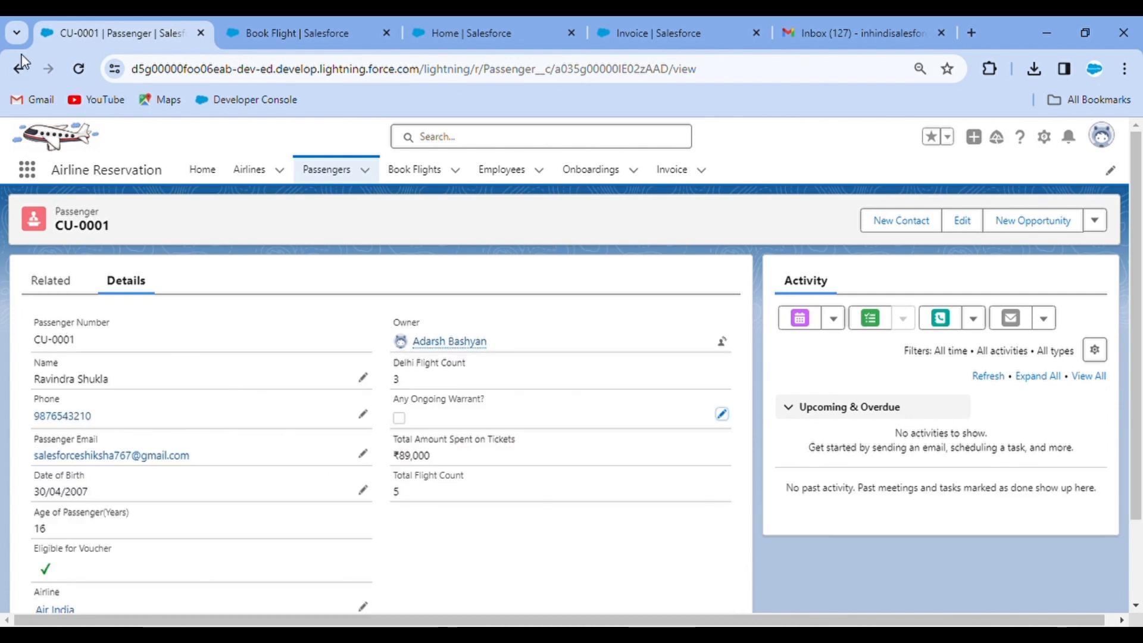
Return to the flight booking, save it with Payment Done checked, and look for invoices among its related records.
left_click(18, 68)
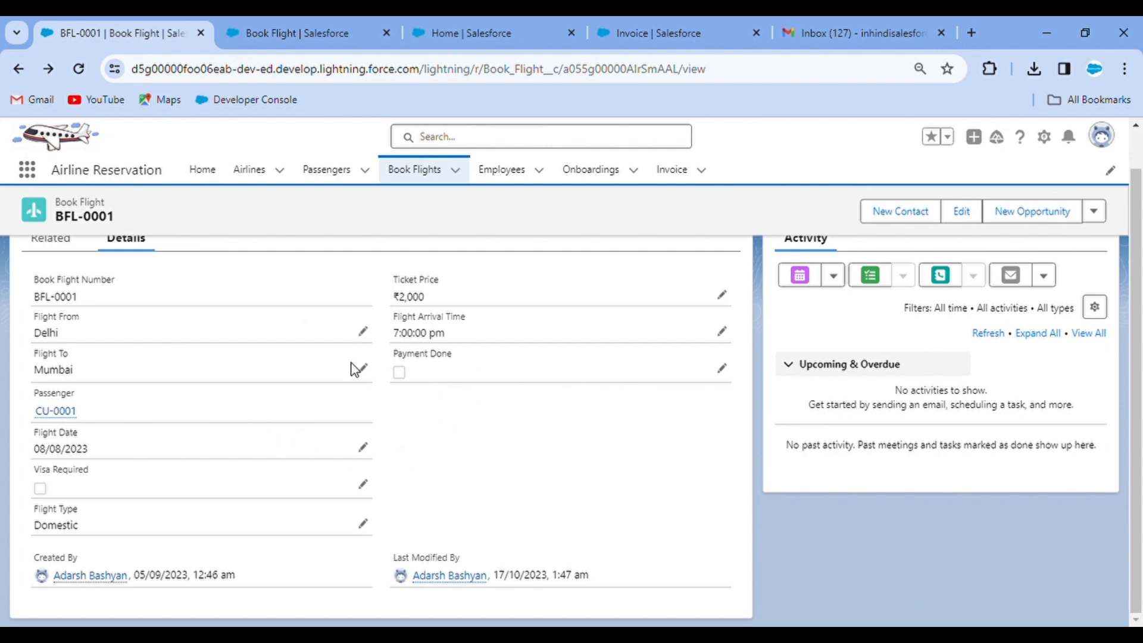
left_click(722, 370)
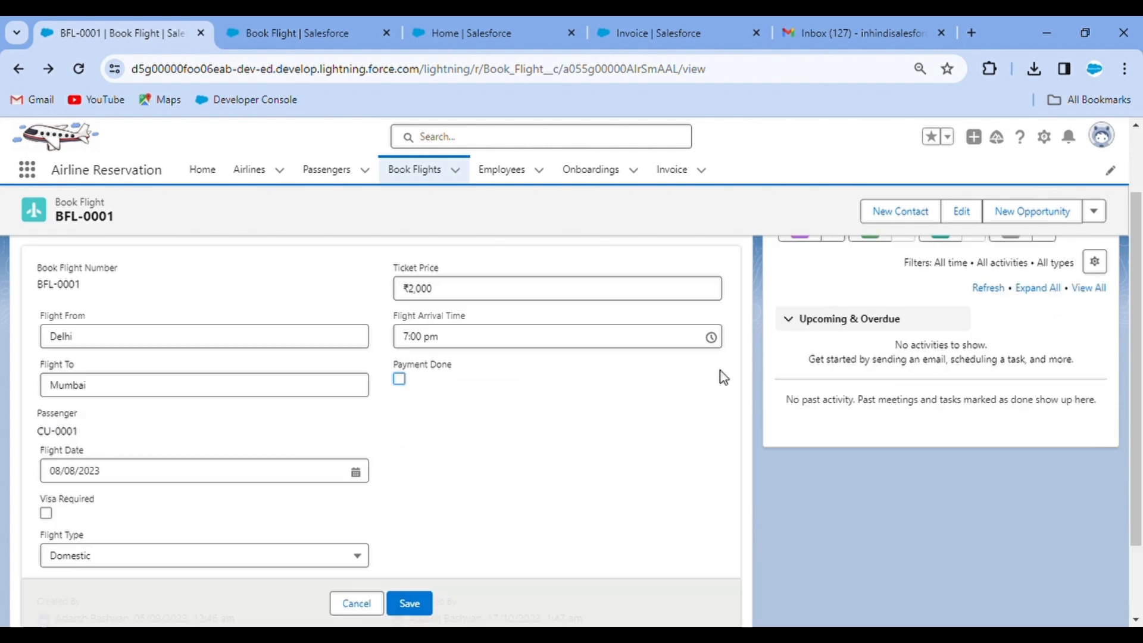
left_click(398, 379)
left_click(409, 602)
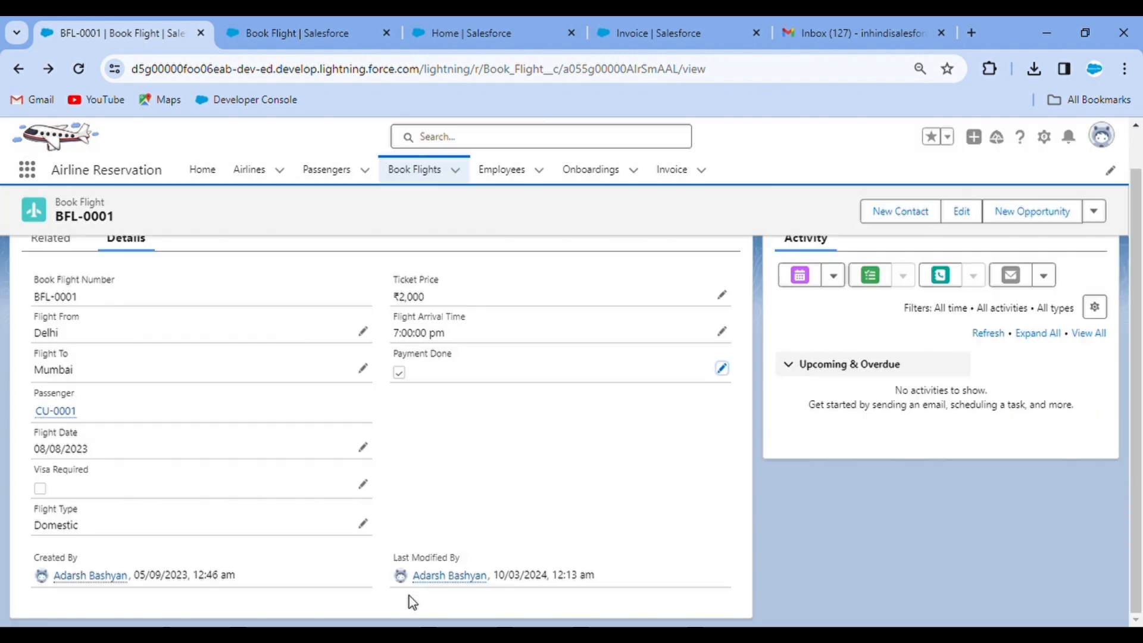
left_click(27, 274)
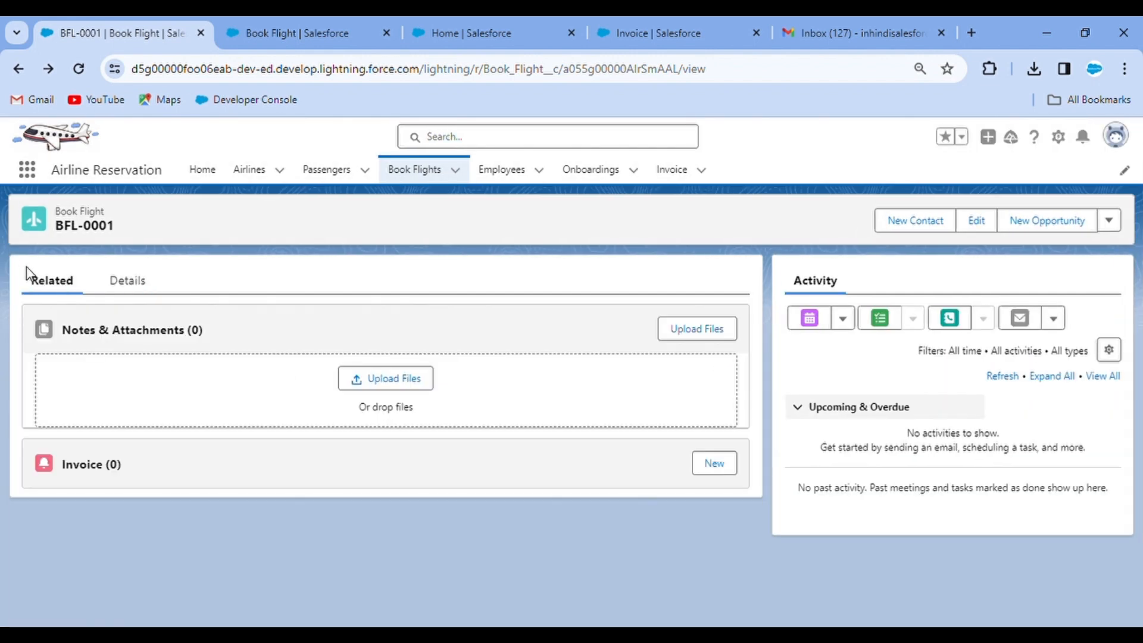
left_click(138, 293)
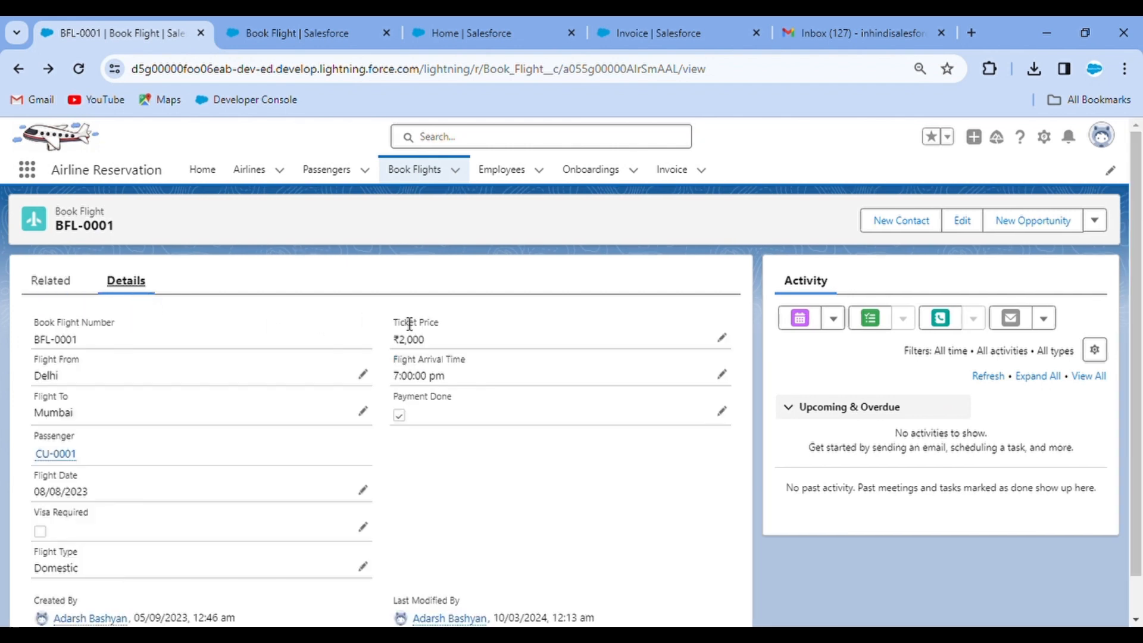
Uncheck Payment Done on the flight booking, save it, and view its related records.
left_click(729, 411)
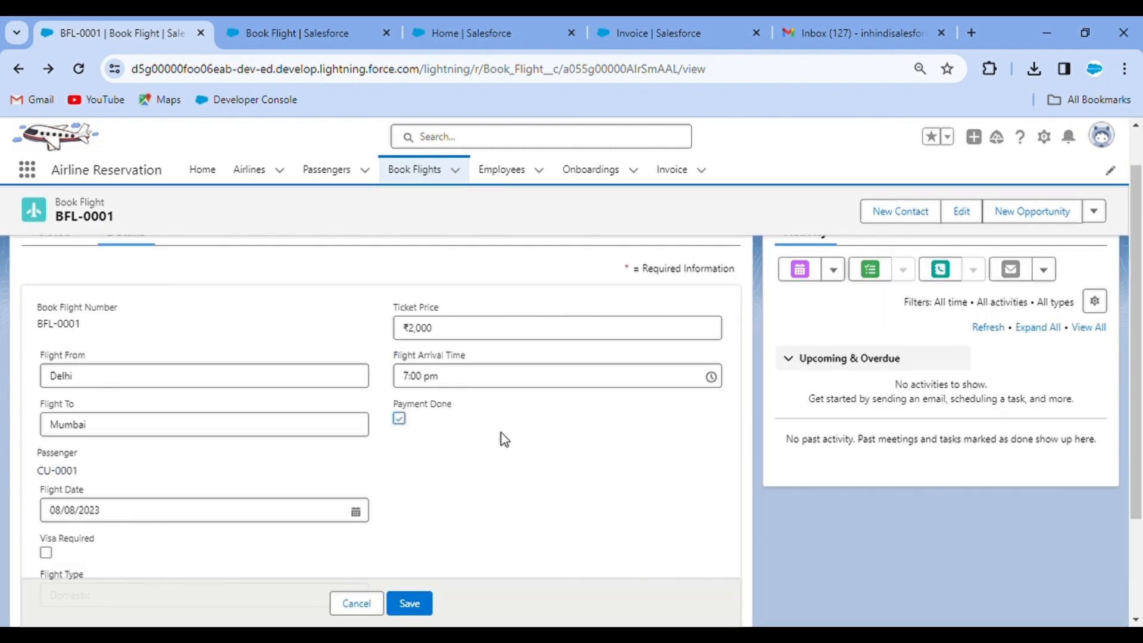
left_click(402, 420)
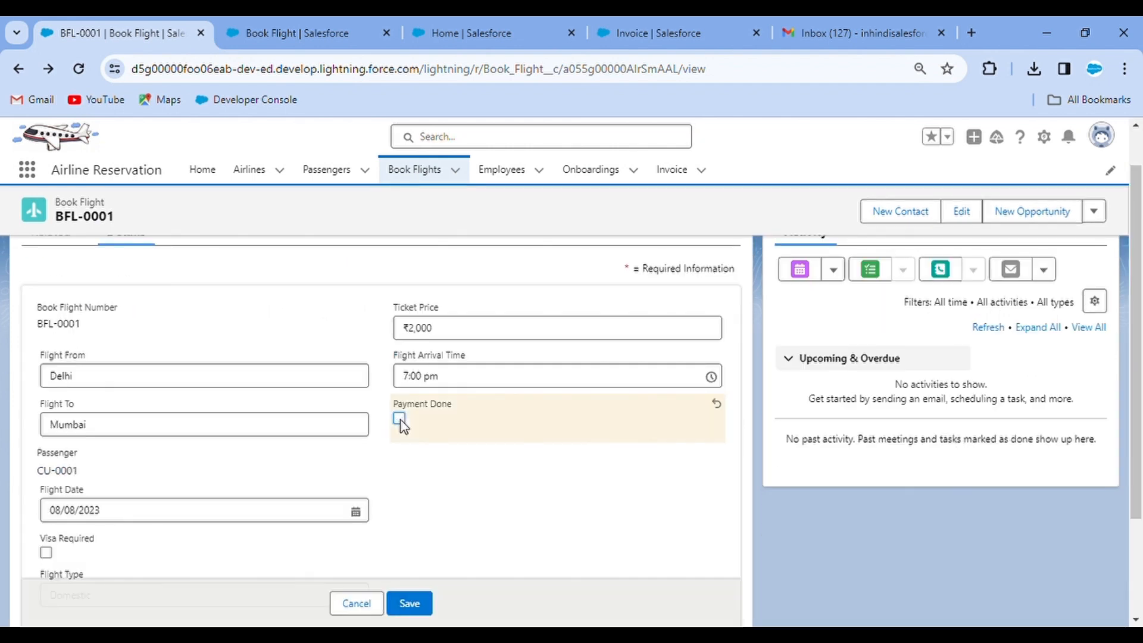
left_click(410, 603)
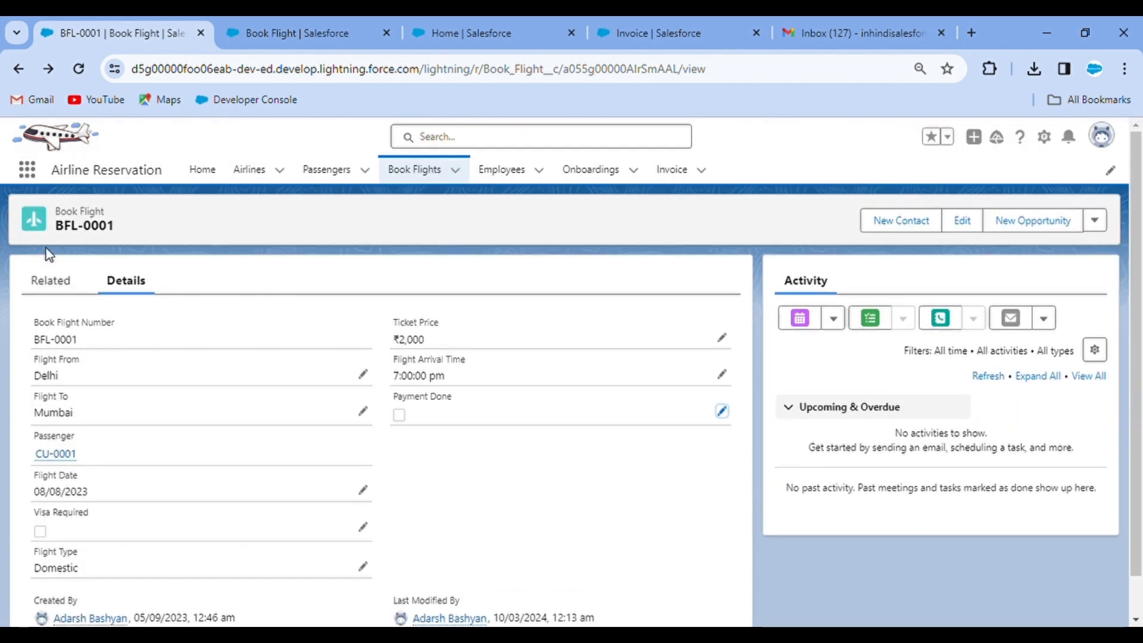
left_click(51, 287)
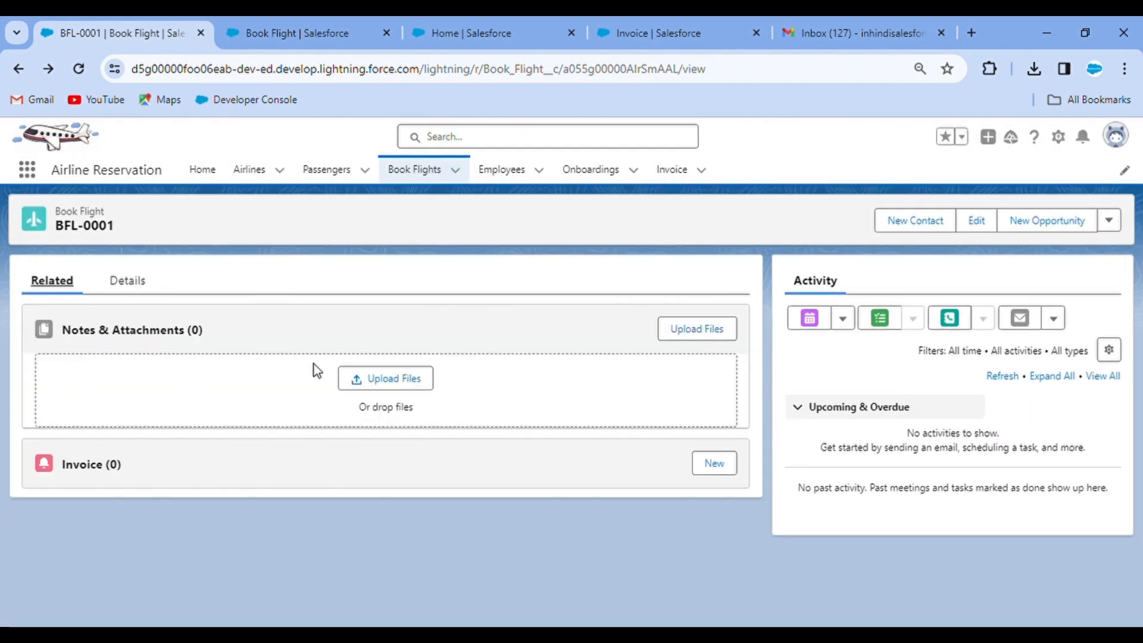
Find the custom Invoice object (Invoice__c) in Object Manager and review its fields and relationships.
left_click(322, 23)
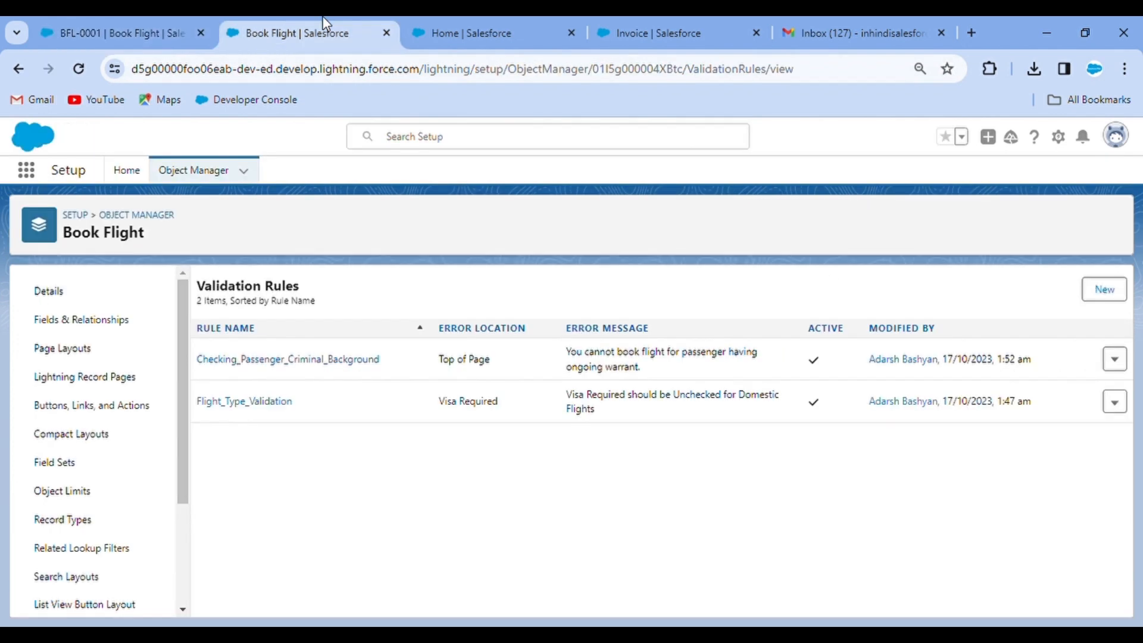
left_click(211, 179)
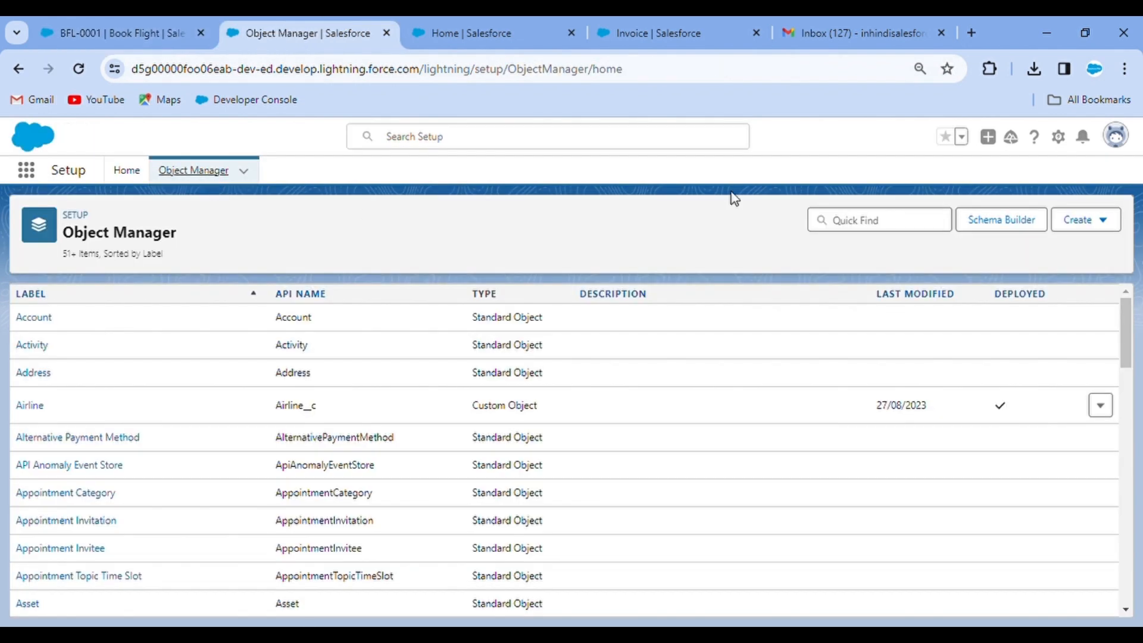
left_click(878, 225)
type("invo")
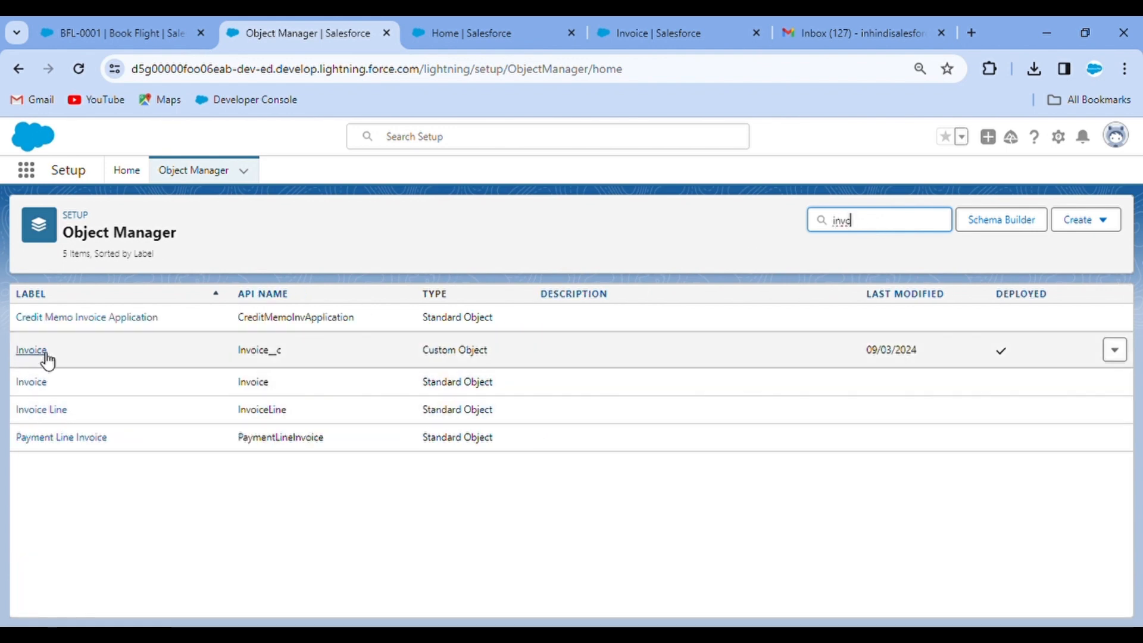
left_click(44, 353)
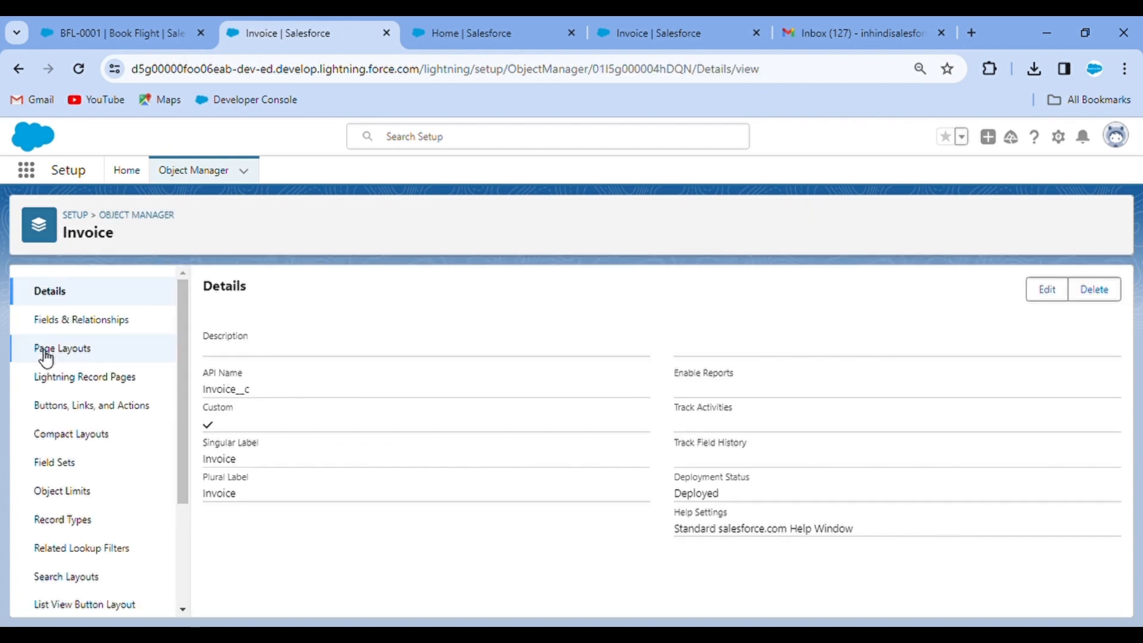
left_click(101, 331)
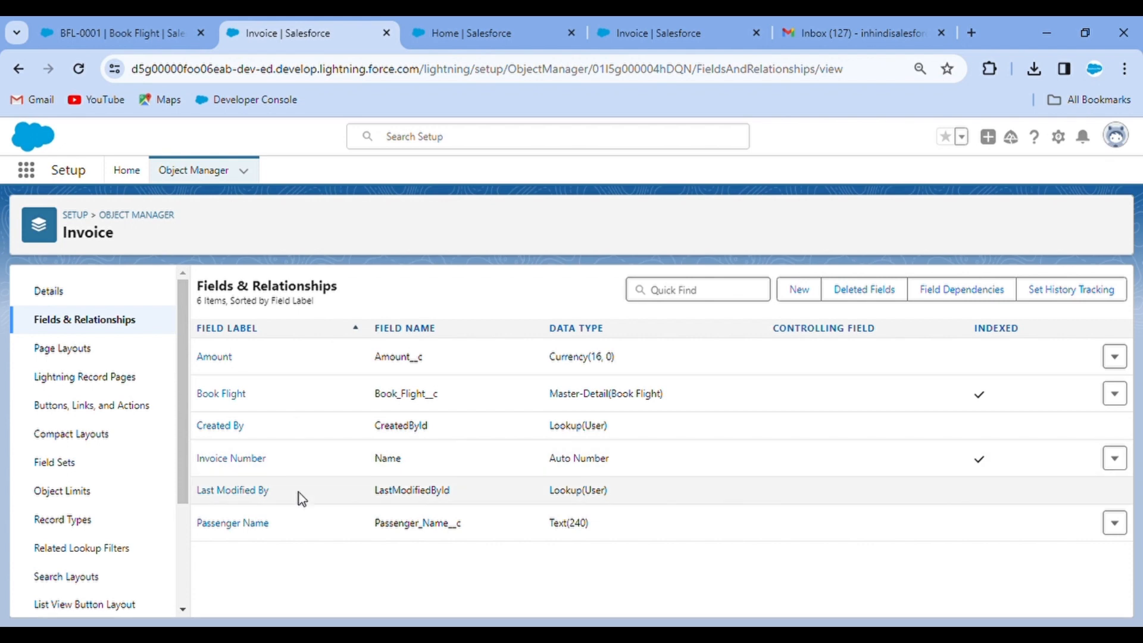
Open Flows in Setup and create a new Record-Triggered Flow.
left_click(194, 172)
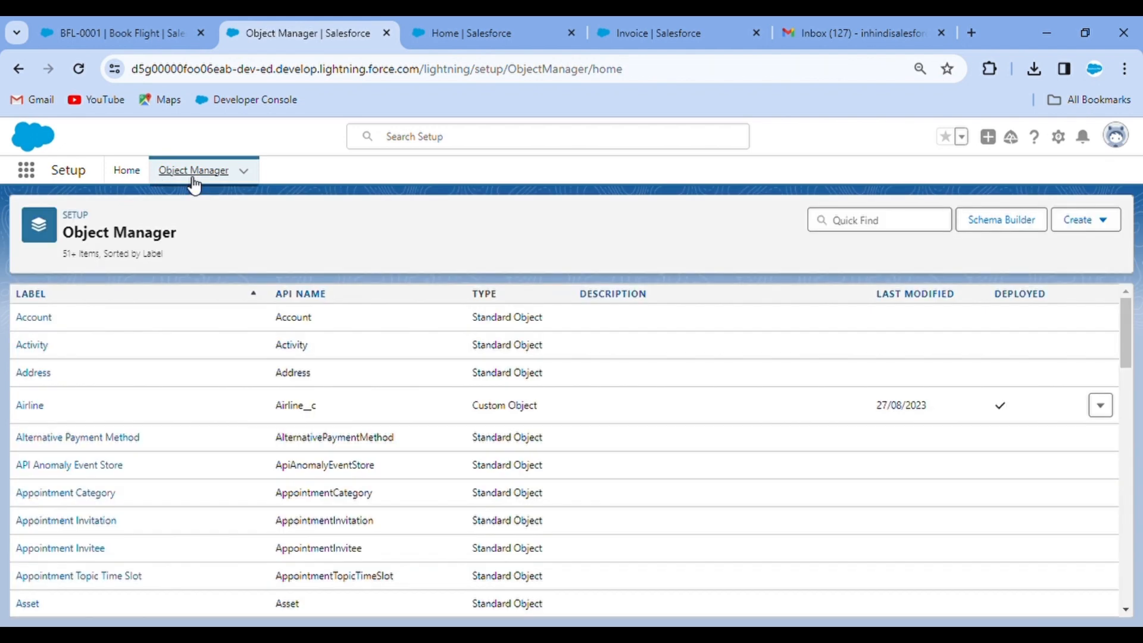
left_click(132, 175)
left_click(95, 225)
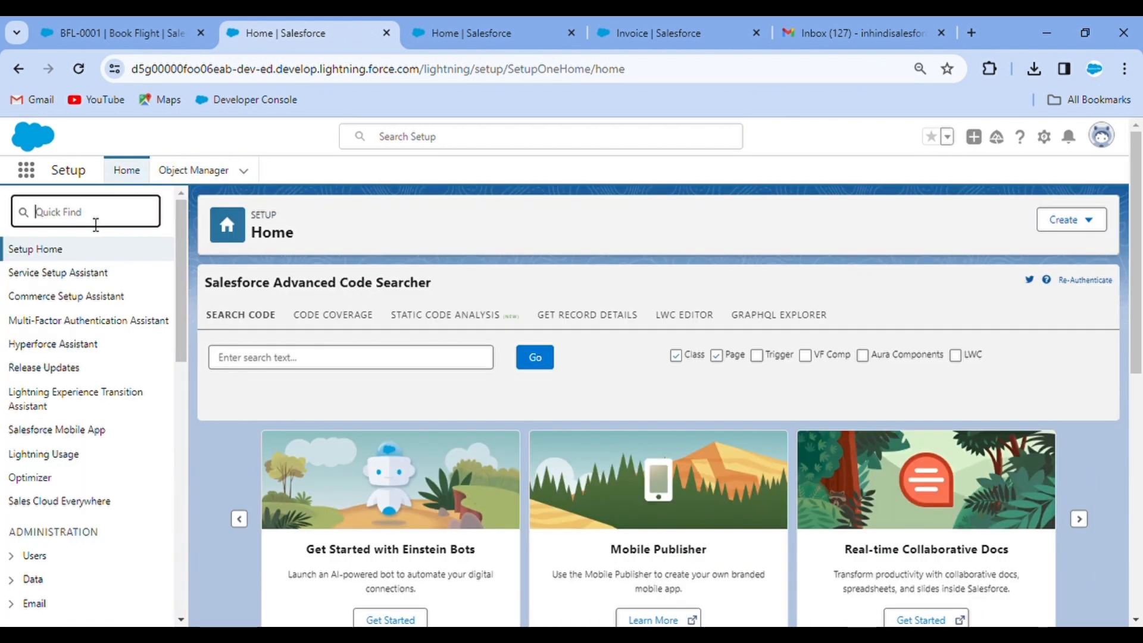
type("flo")
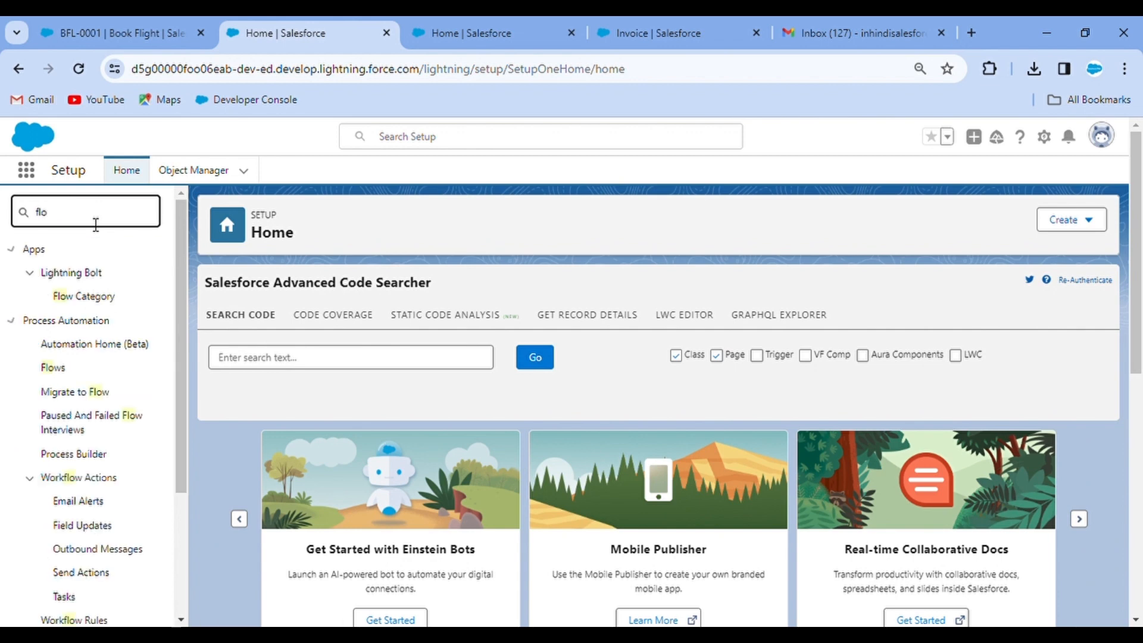
left_click(55, 368)
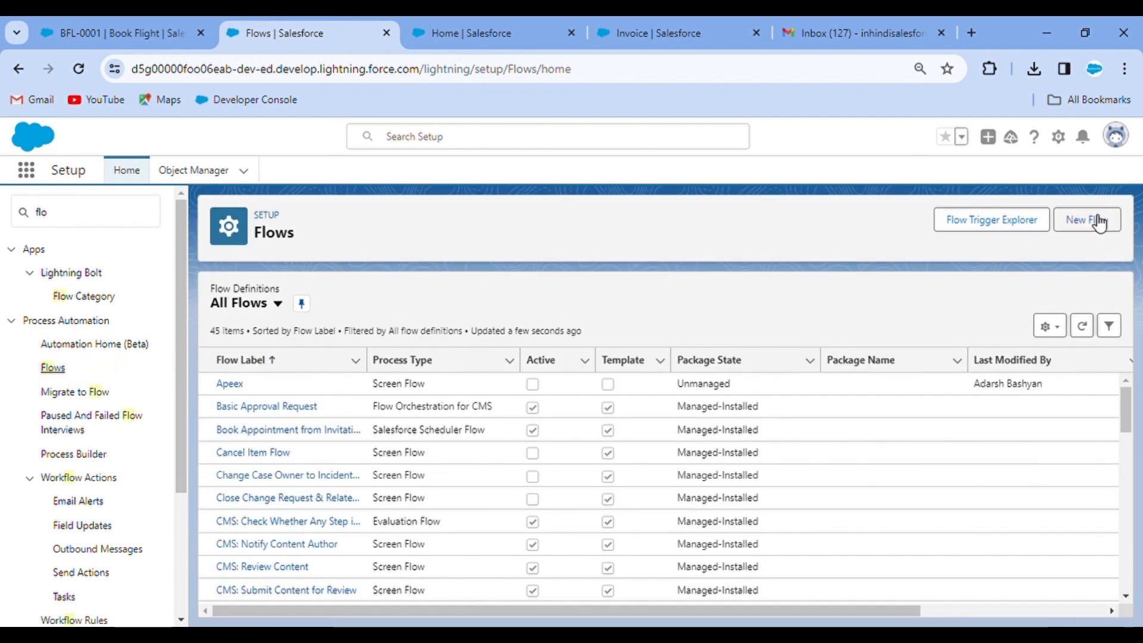
left_click(1075, 223)
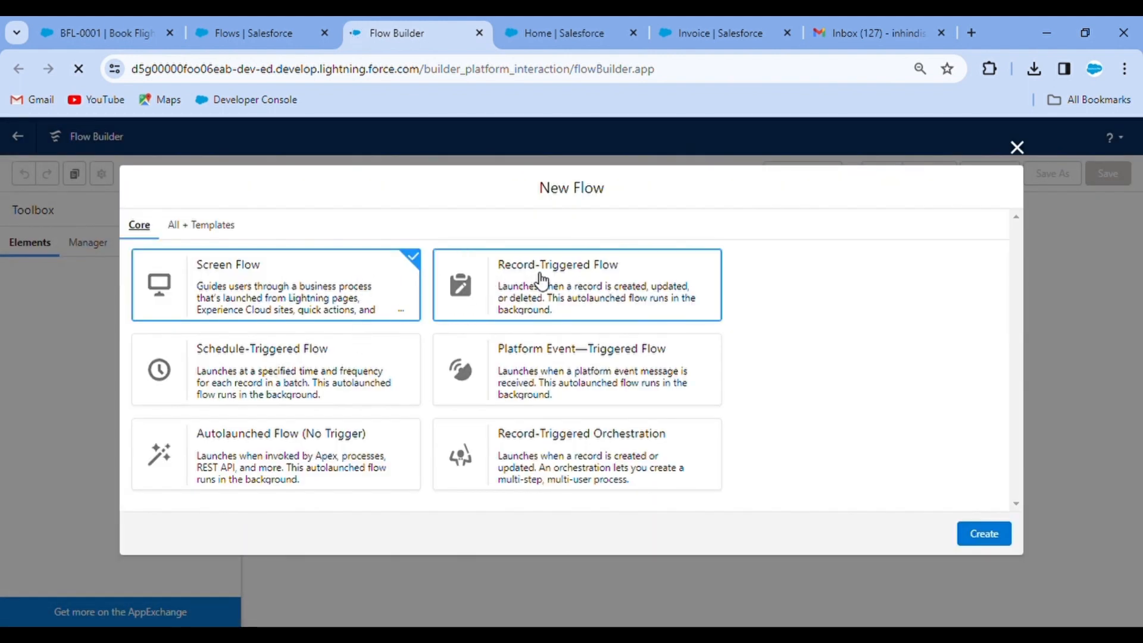
left_click(544, 280)
left_click(1000, 533)
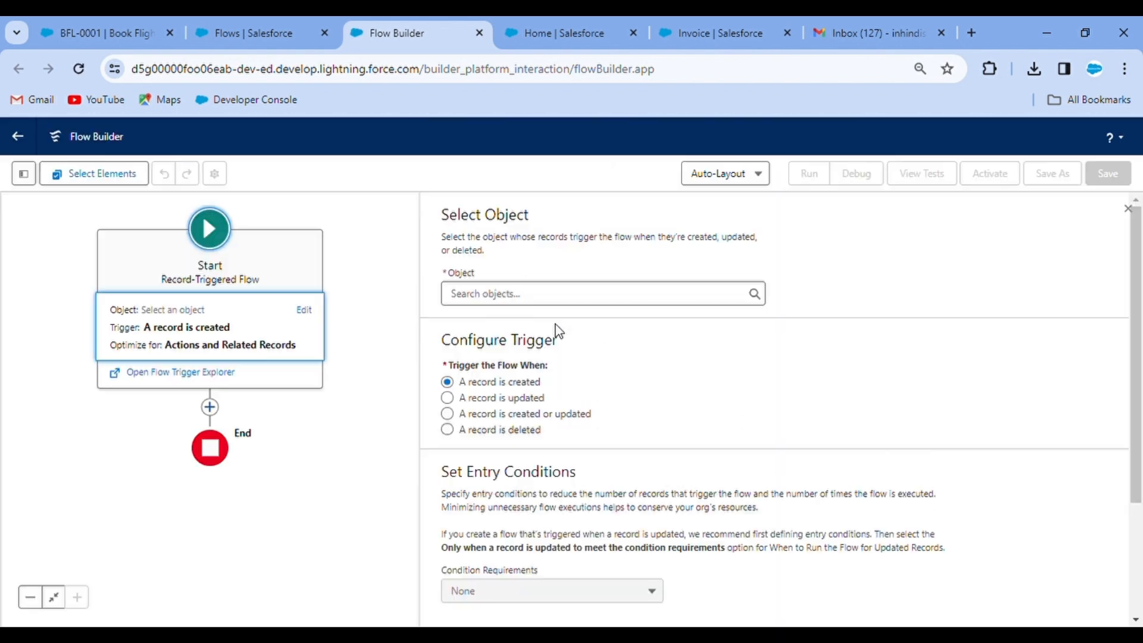
Set the flow's triggering object to Book Flight and run it when a record is created or updated.
left_click(504, 303)
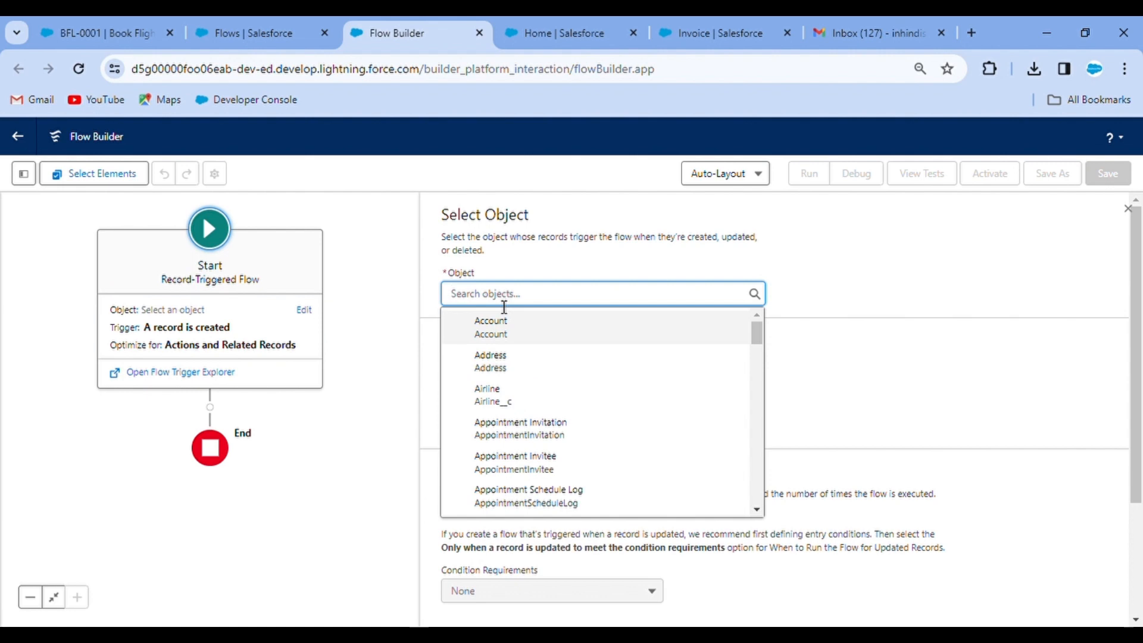
type("book")
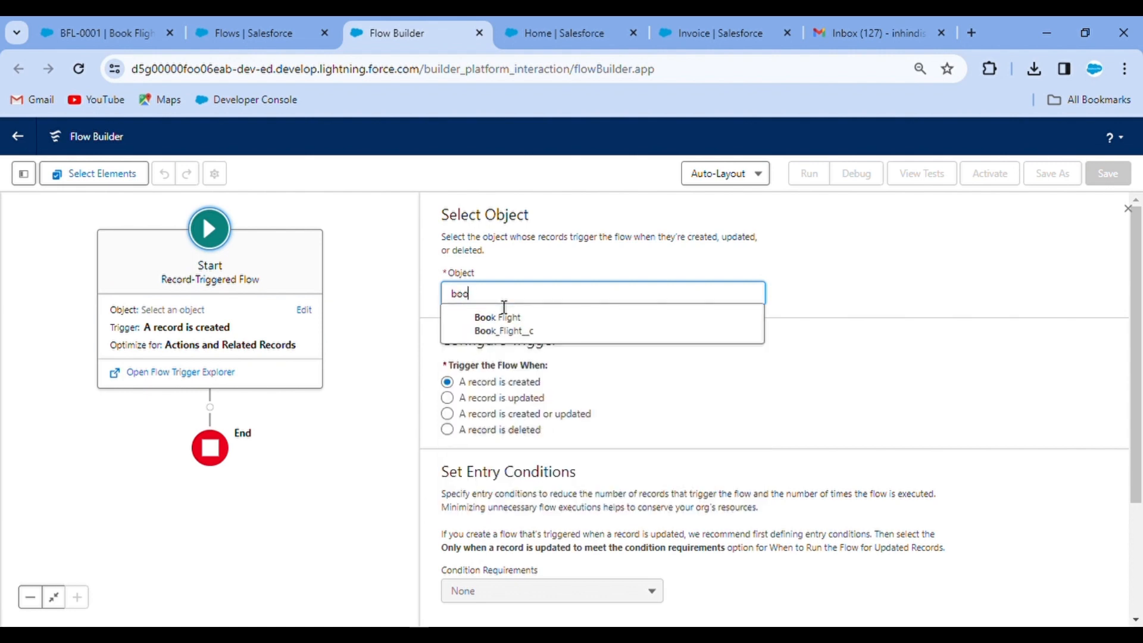
left_click(513, 325)
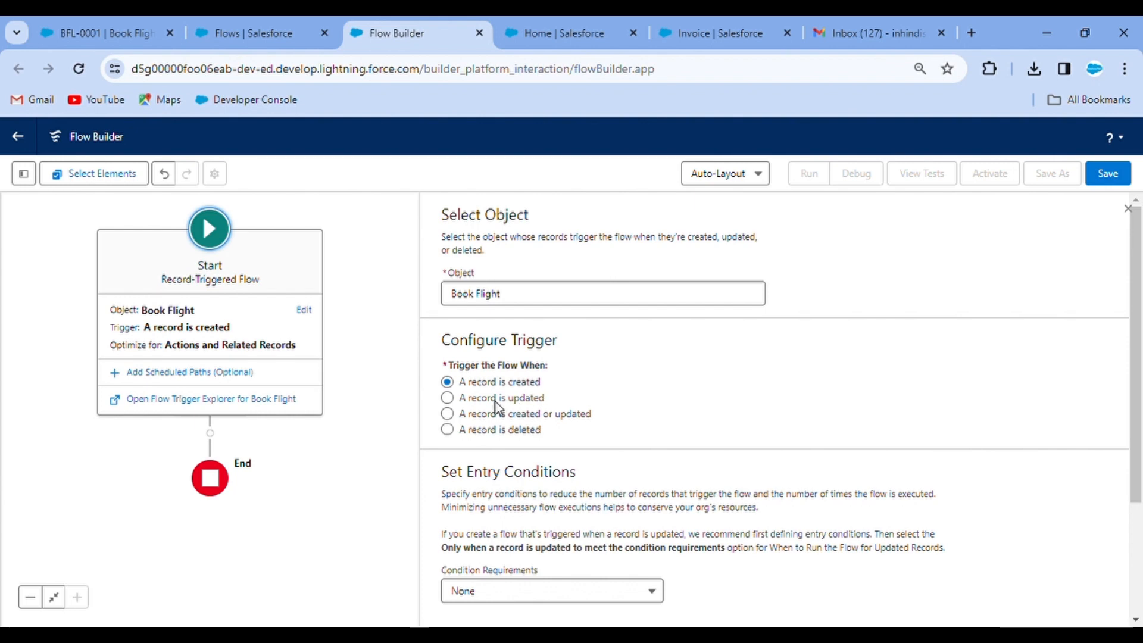
left_click(447, 414)
Set the entry conditions to All Conditions Are Met (AND) with Payment_Done__c Equals True.
scroll(612, 426, "down", 2)
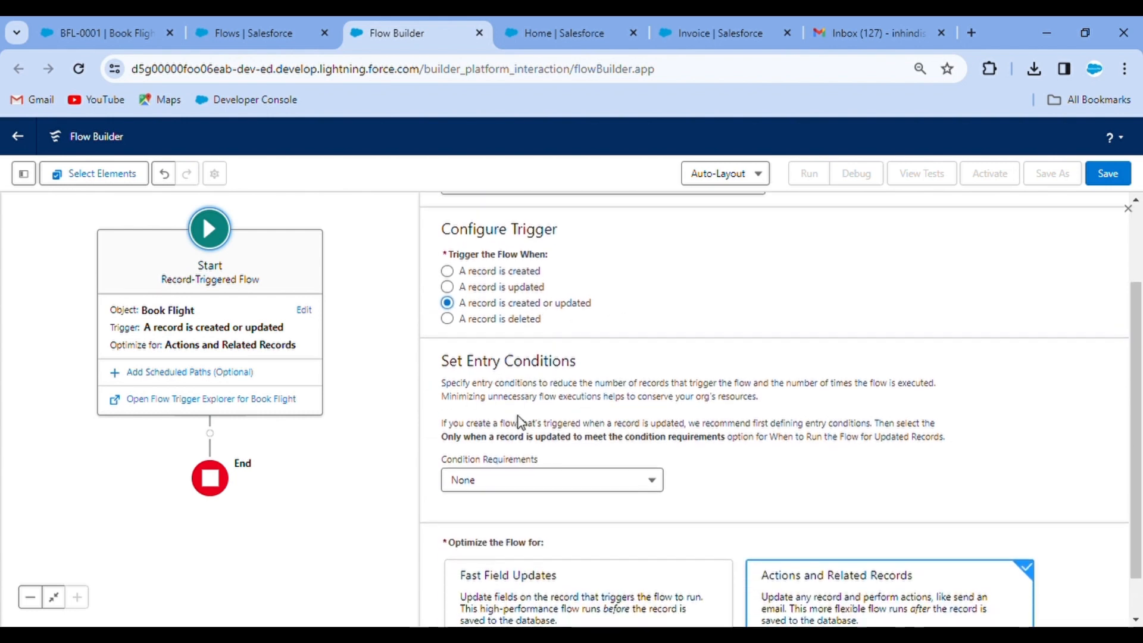
left_click(561, 492)
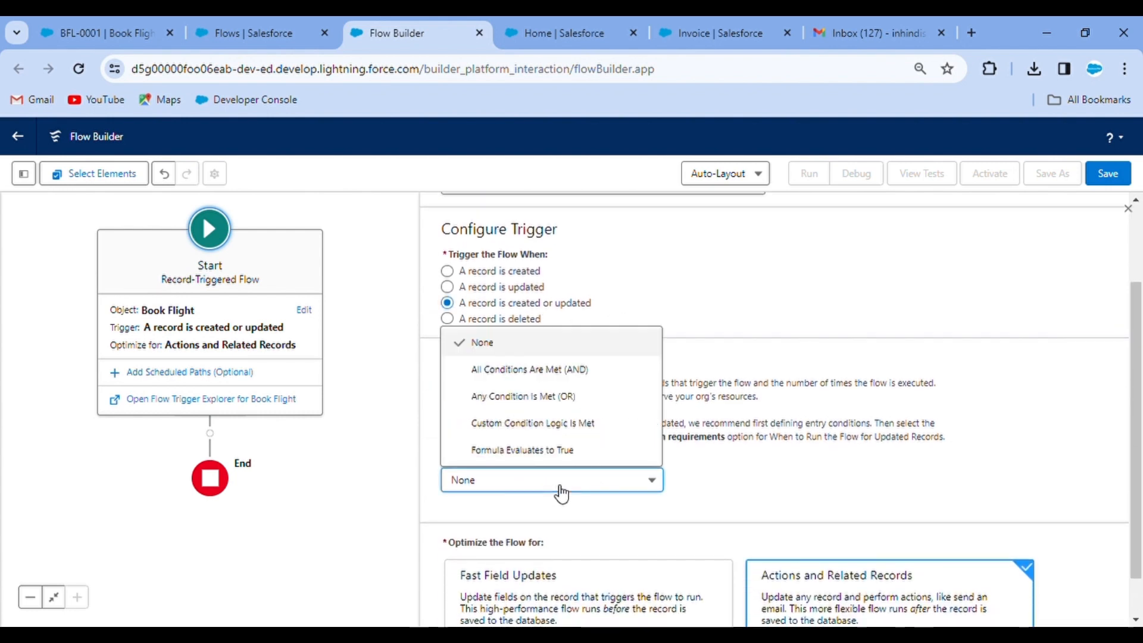
left_click(534, 370)
scroll(570, 418, "down", 2)
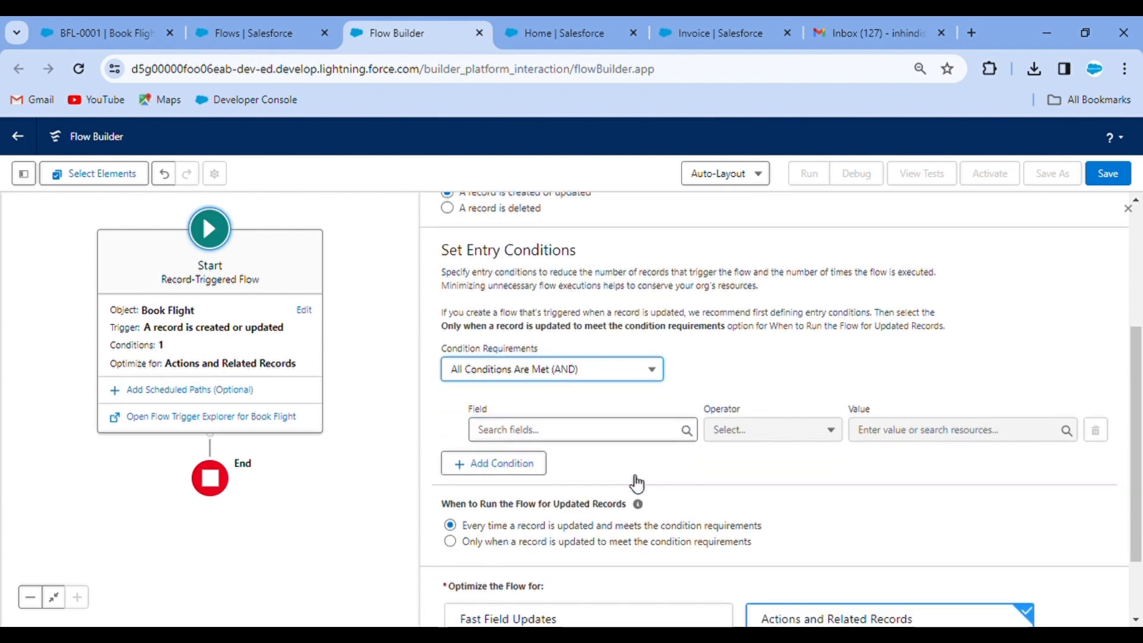
left_click(540, 435)
type("pay")
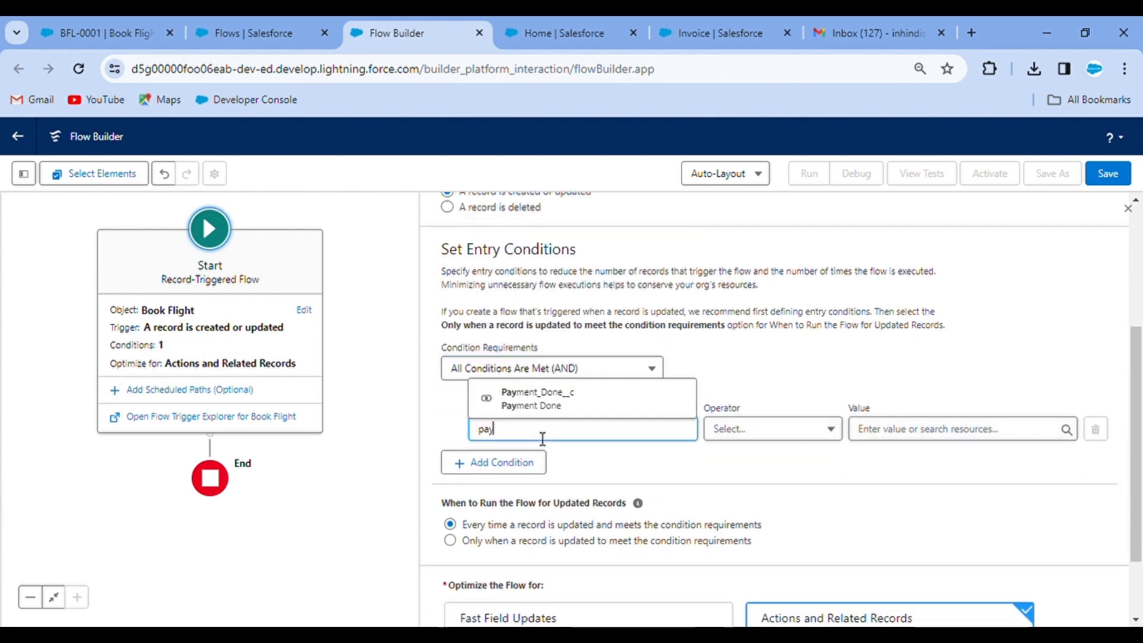
left_click(544, 405)
left_click(920, 440)
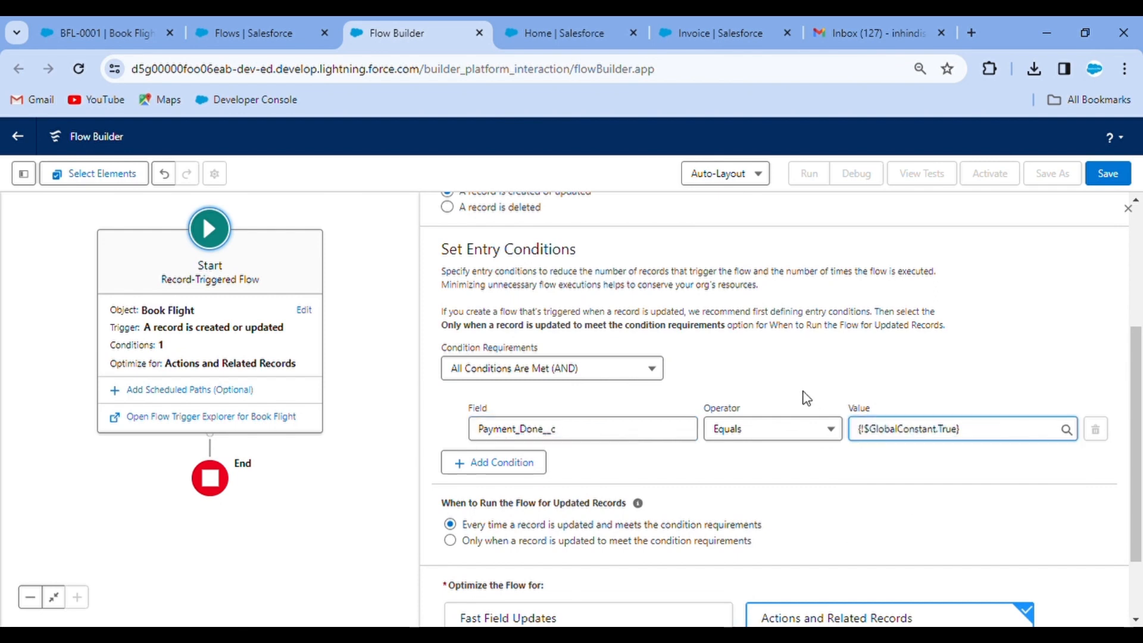
scroll(807, 398, "down", 2)
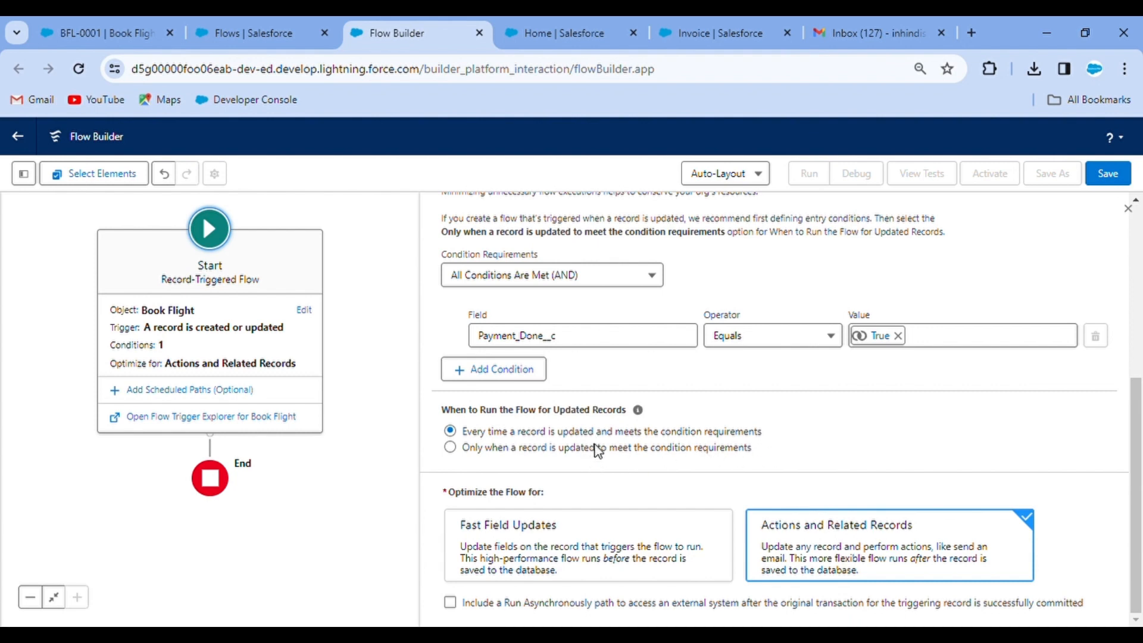
left_click(83, 19)
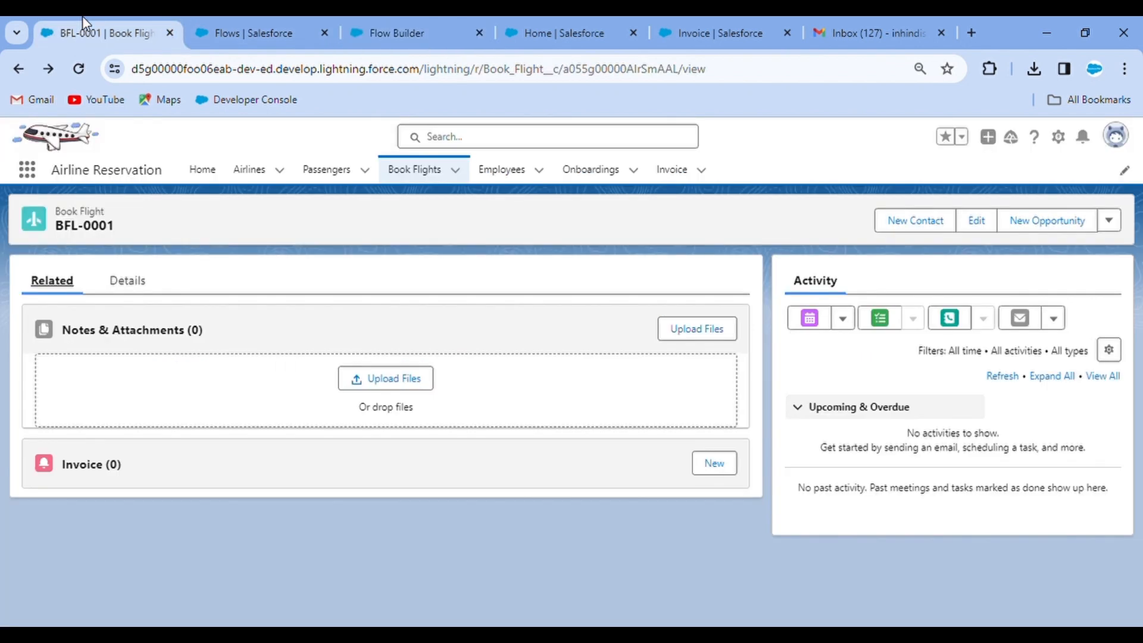
left_click(126, 290)
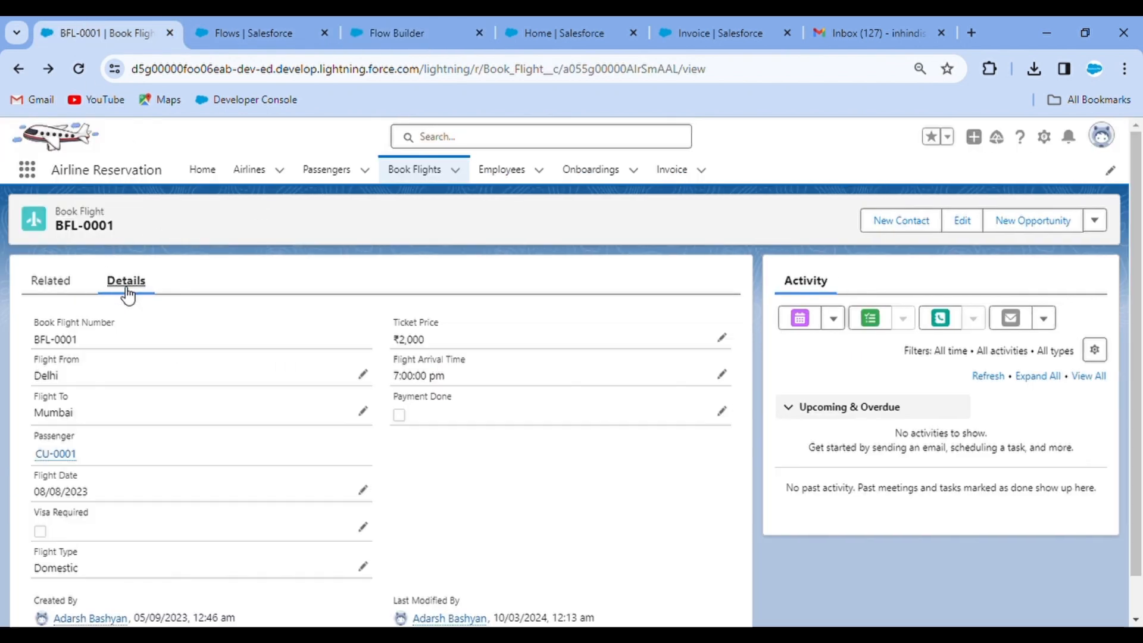
left_click(415, 173)
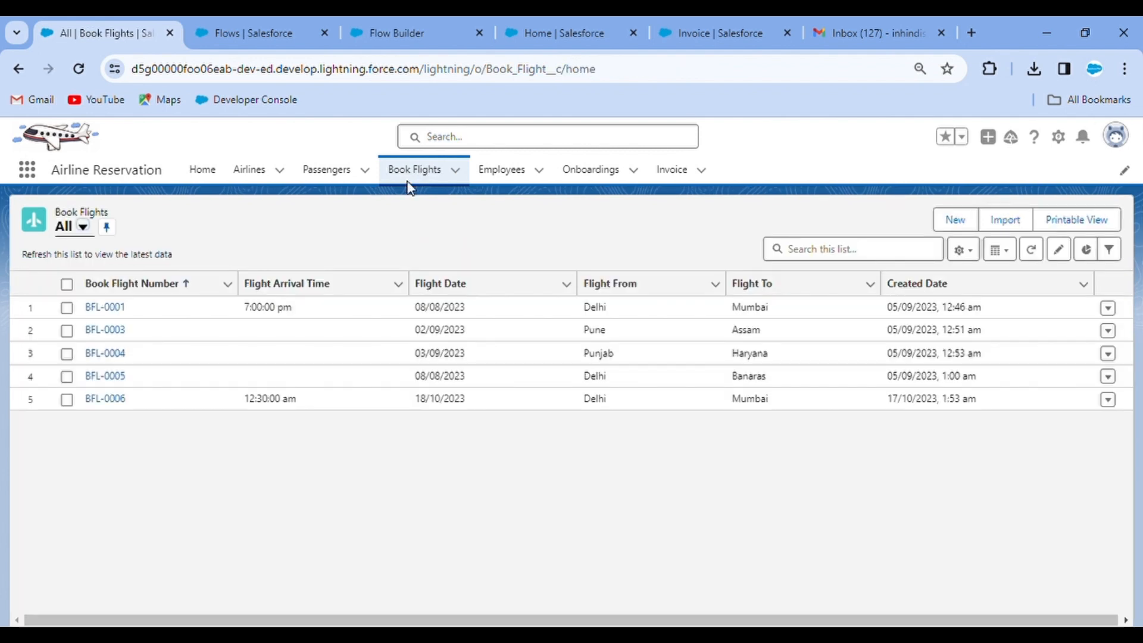
left_click(957, 220)
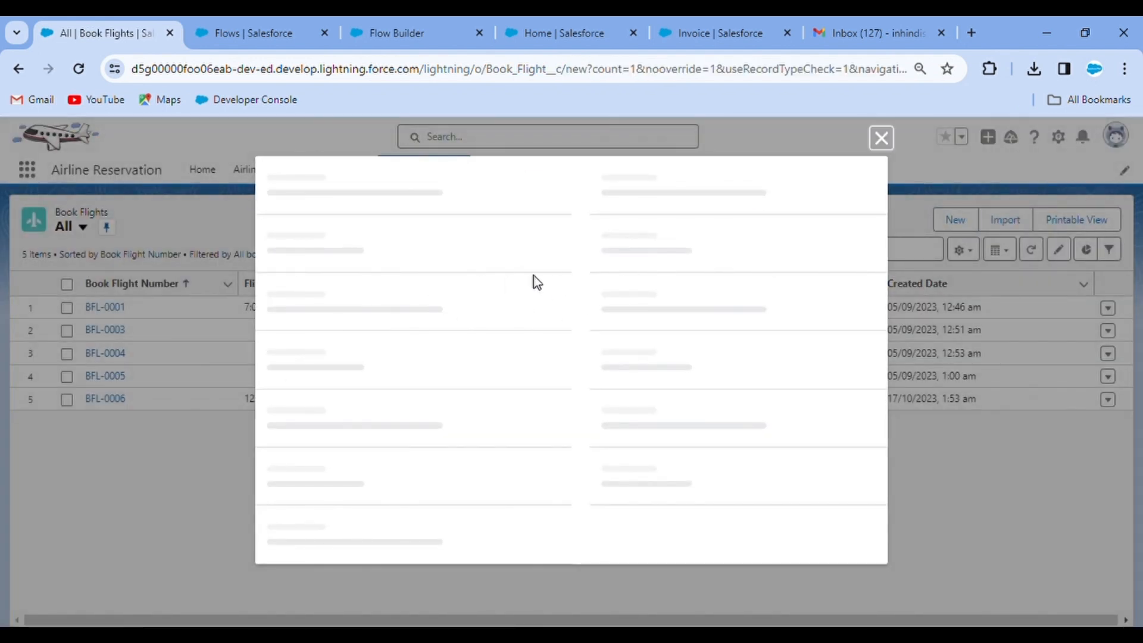
left_click(583, 383)
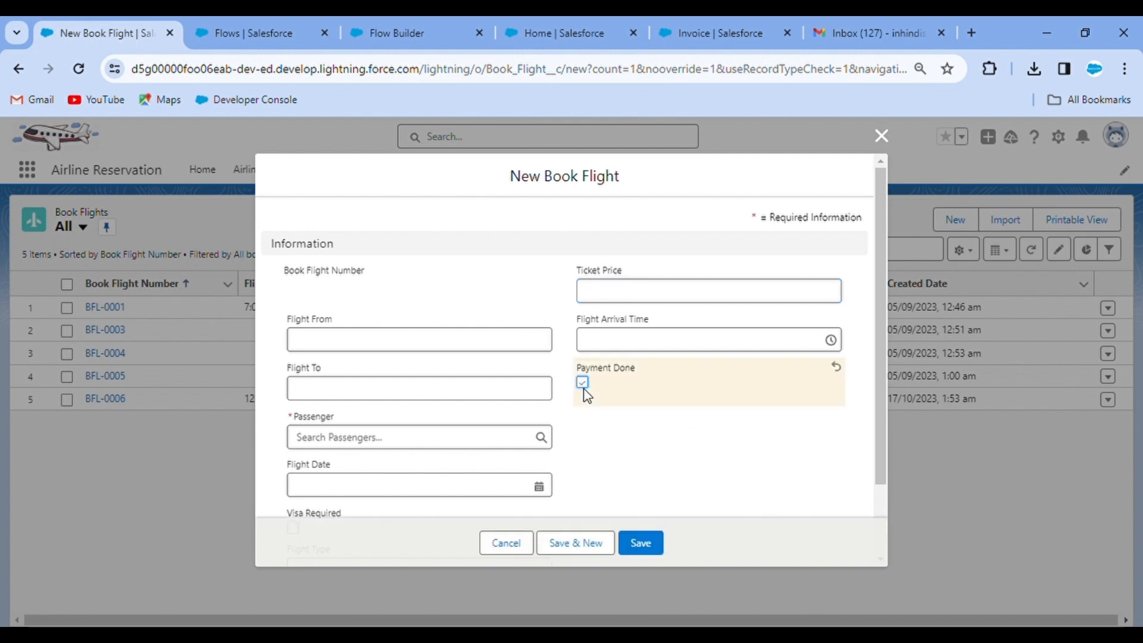
left_click(507, 543)
Open the Delhi to Mumbai flight booking and compare its details and related invoices with the flow's trigger and entry conditions.
left_click(108, 307)
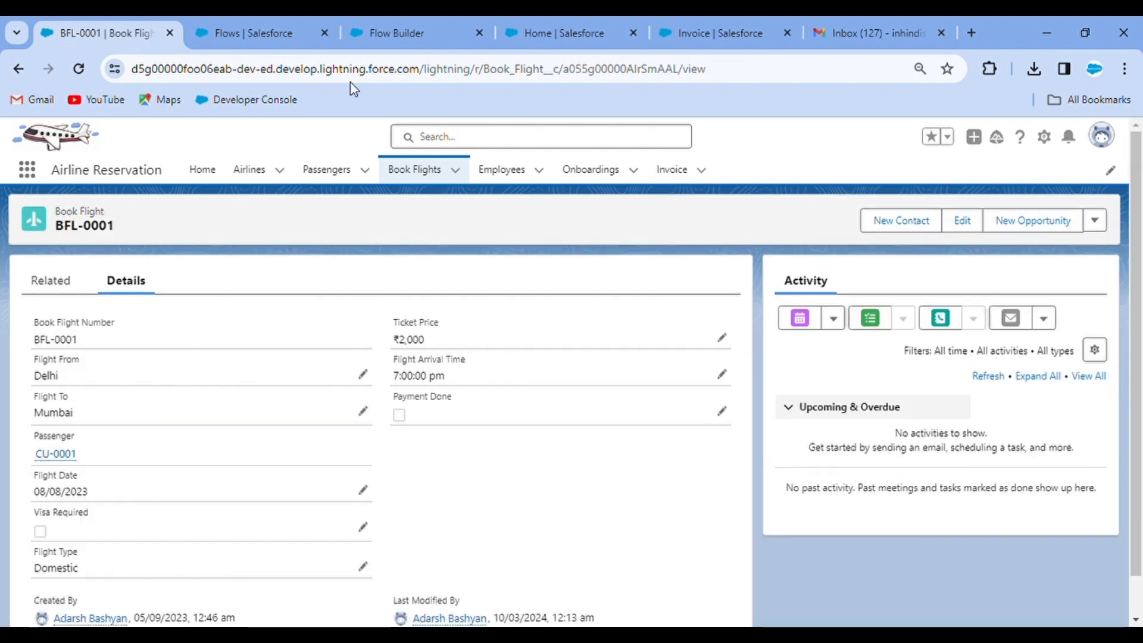
left_click(406, 30)
scroll(543, 406, "up", 4)
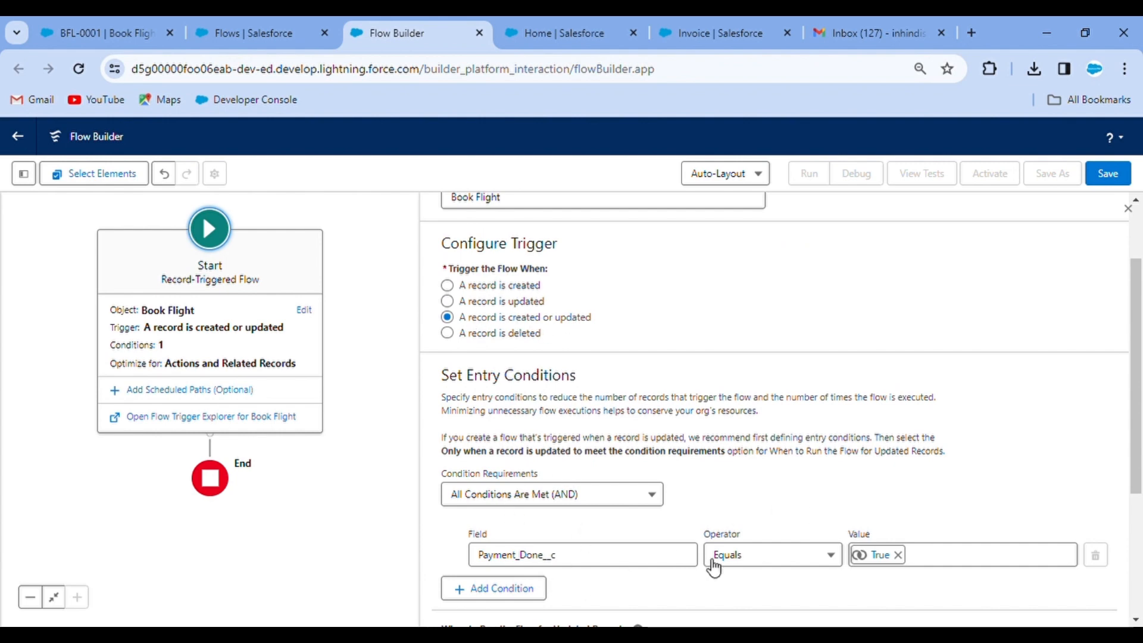
left_click(51, 22)
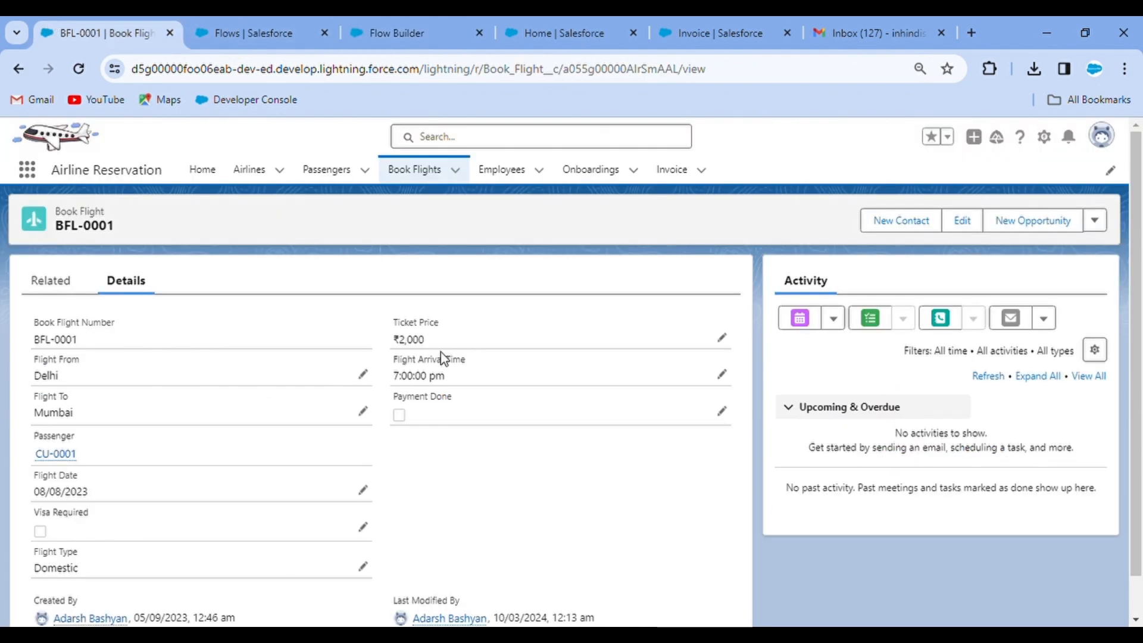
left_click(55, 285)
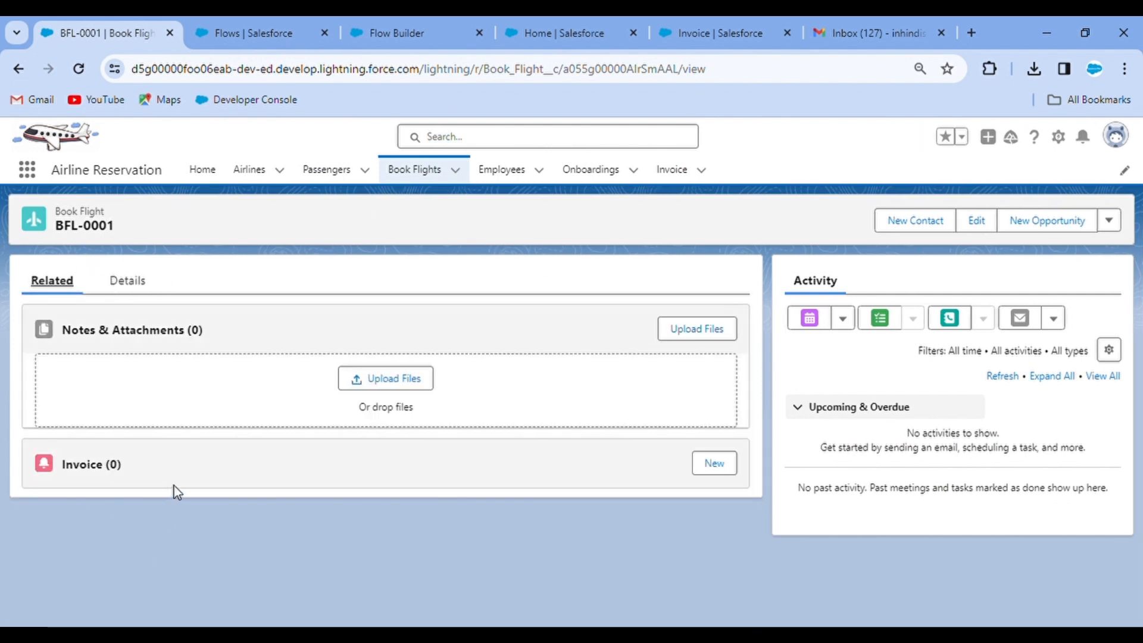
Check Payment Done on the flight booking, save it, and view its related invoices.
left_click(123, 292)
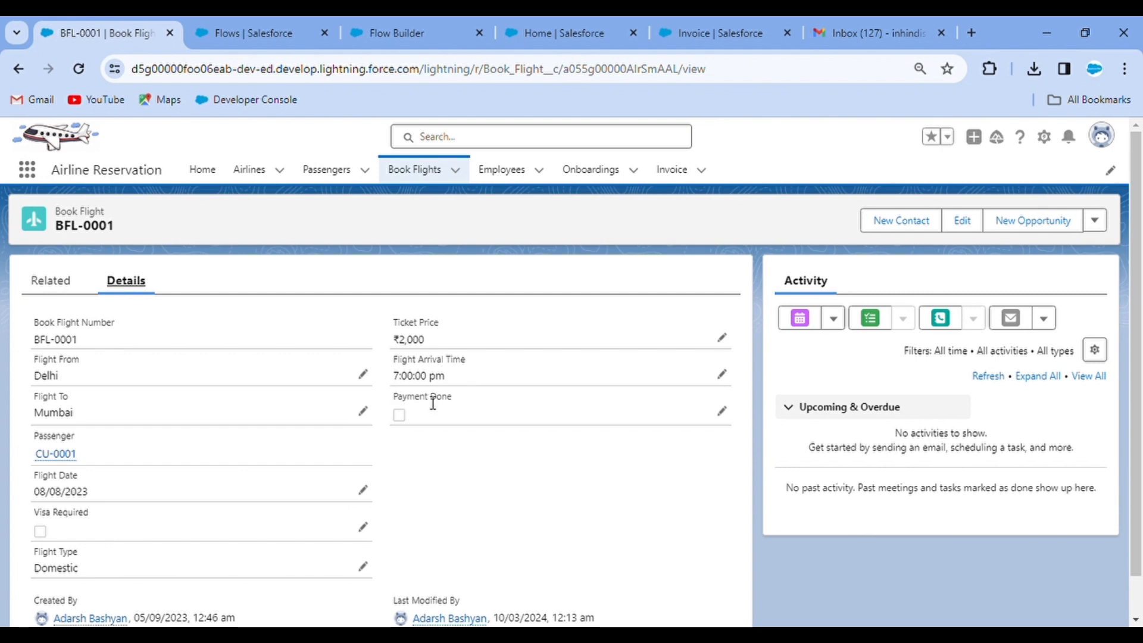
left_click(722, 411)
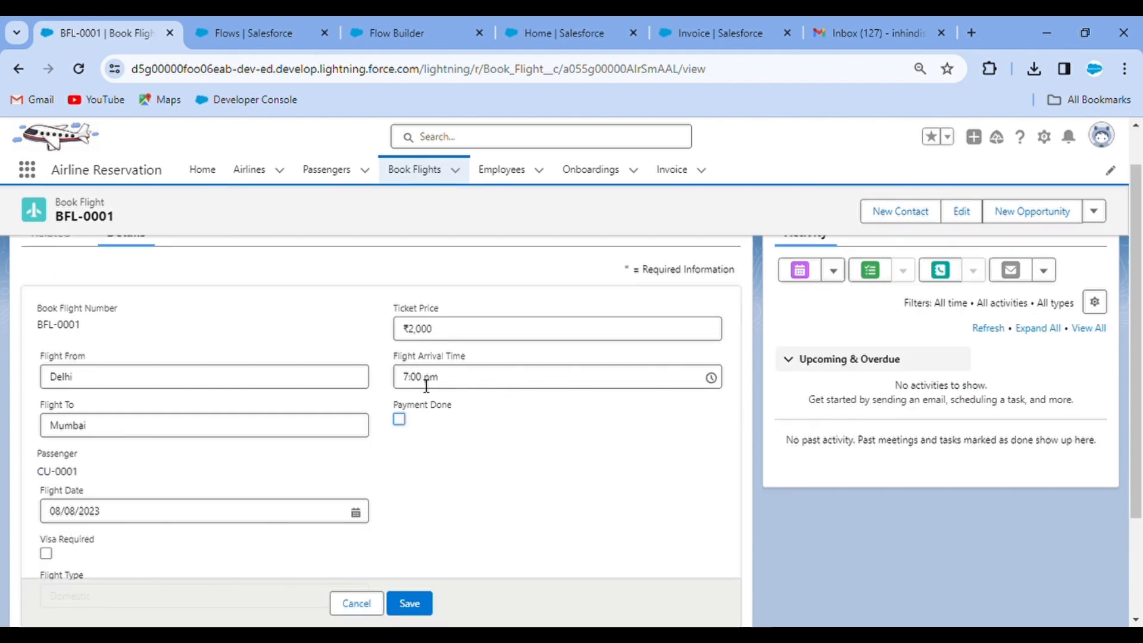
left_click(400, 420)
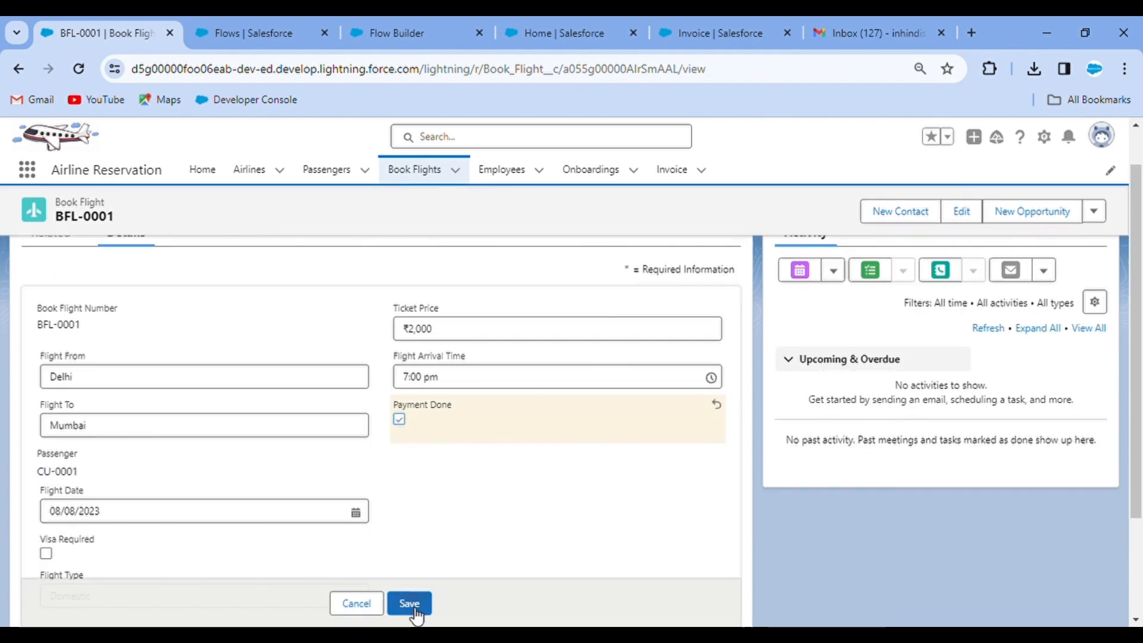
left_click(409, 603)
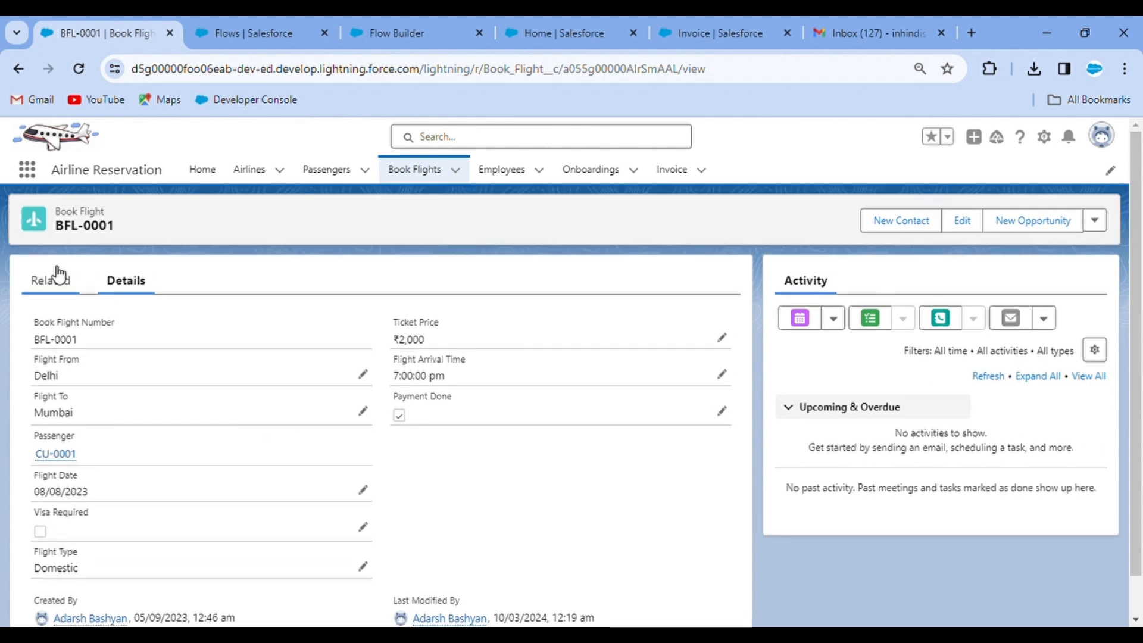
left_click(52, 280)
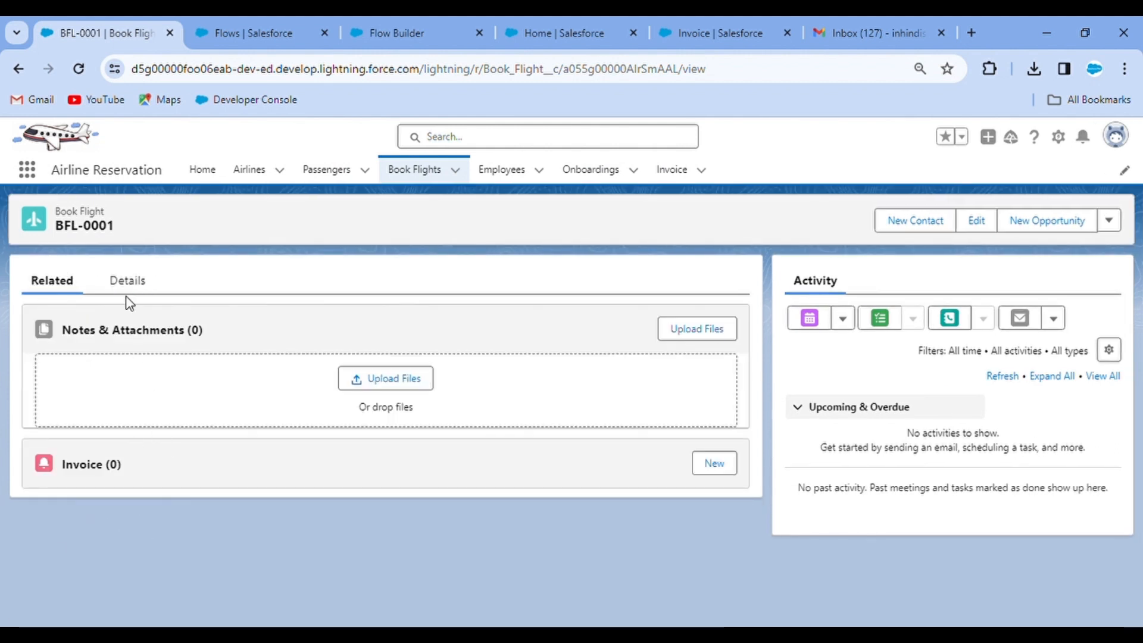
Try to save the Delhi to Mumbai flight booking with Visa Required checked, and clear that checkbox again.
left_click(124, 280)
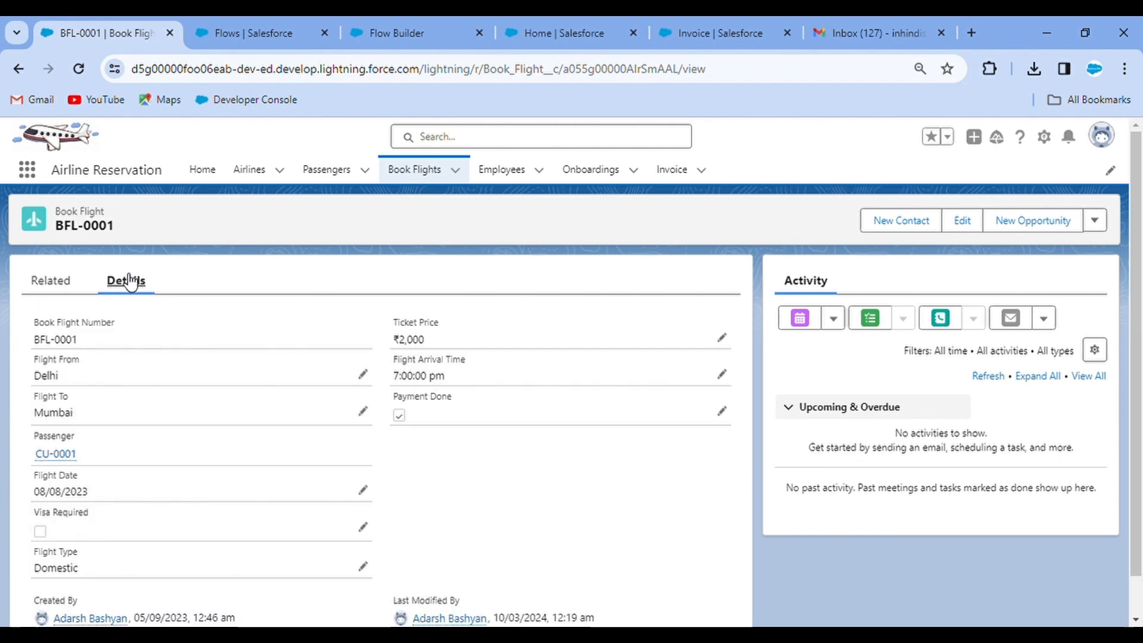
left_click(363, 412)
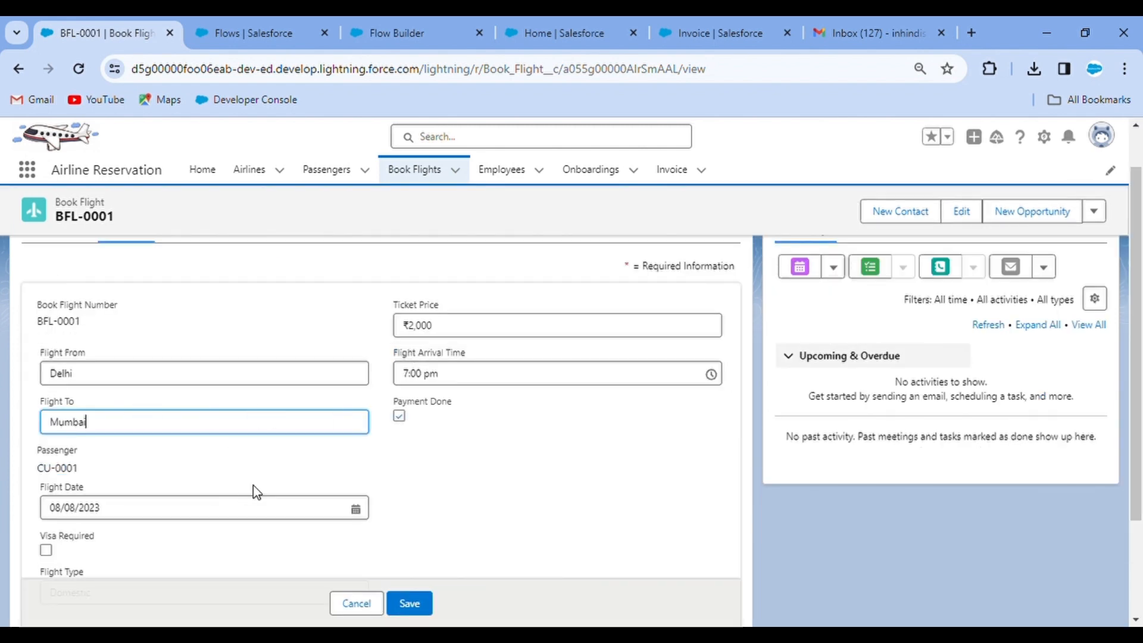
scroll(200, 473, "down", 3)
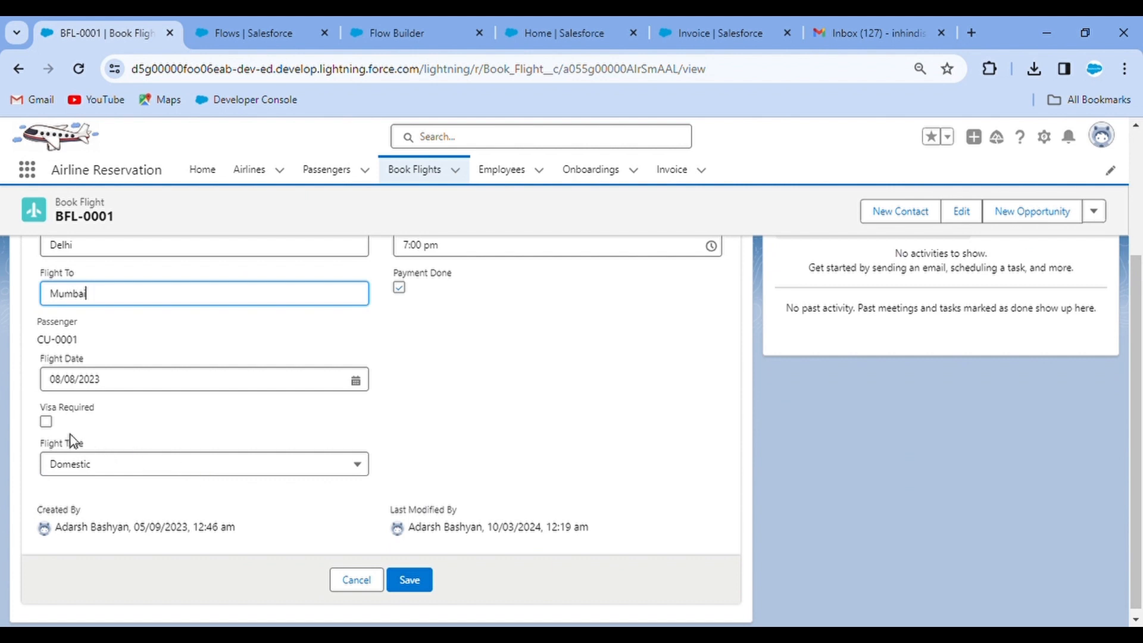
left_click(47, 422)
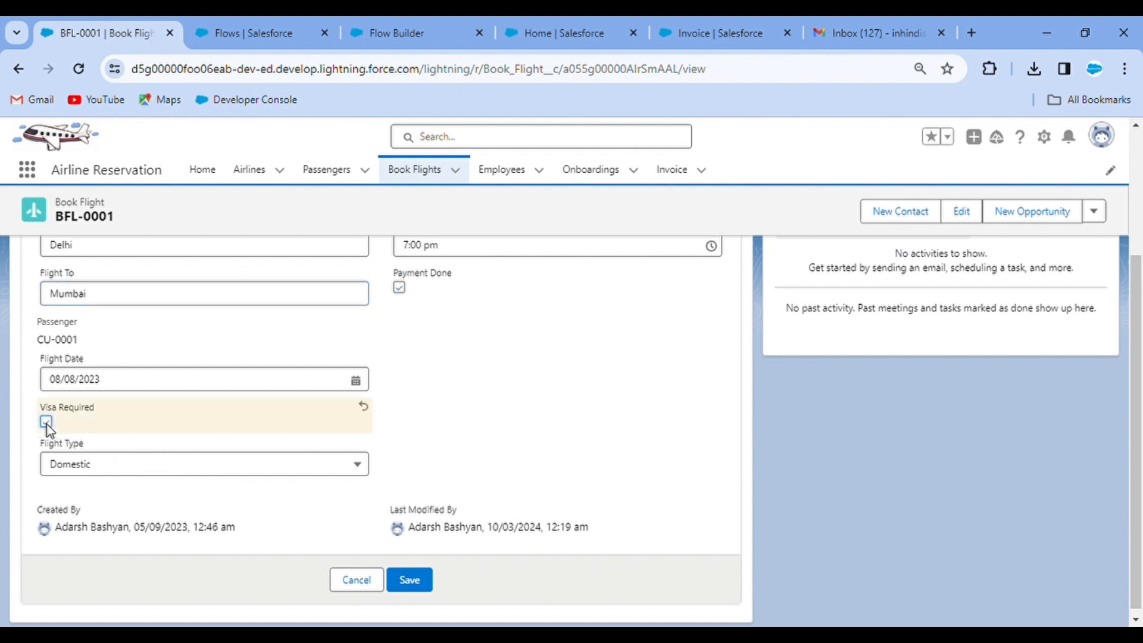
left_click(414, 581)
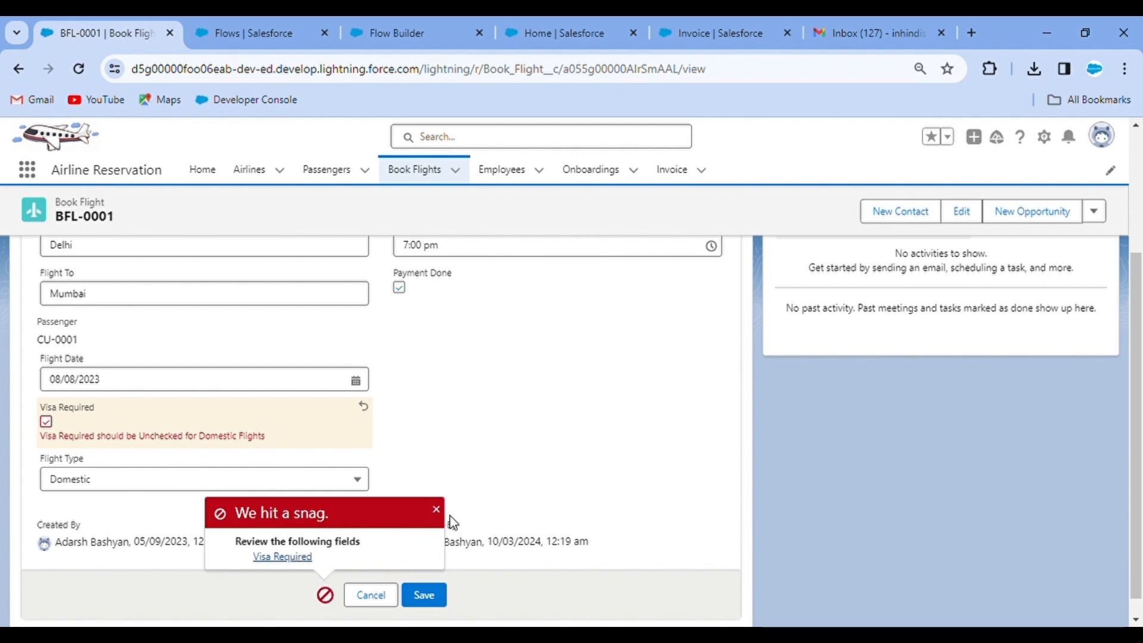
left_click(438, 512)
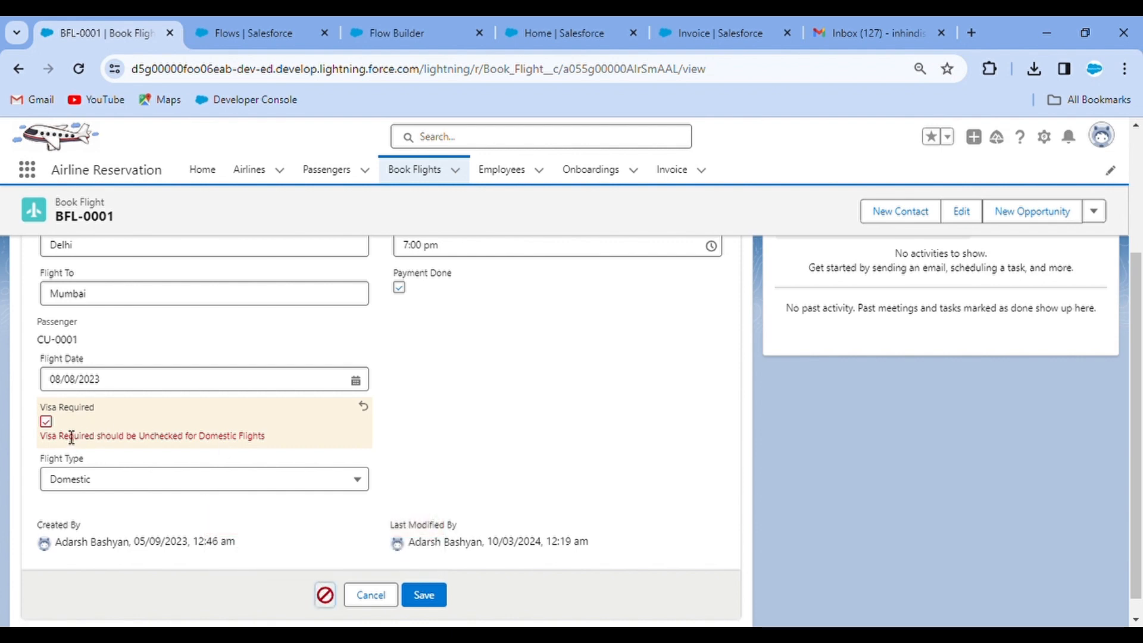
left_click(46, 422)
Set the flight booking's Flight To to Kolkata, save it, and check its related invoices.
scroll(152, 408, "up", 3)
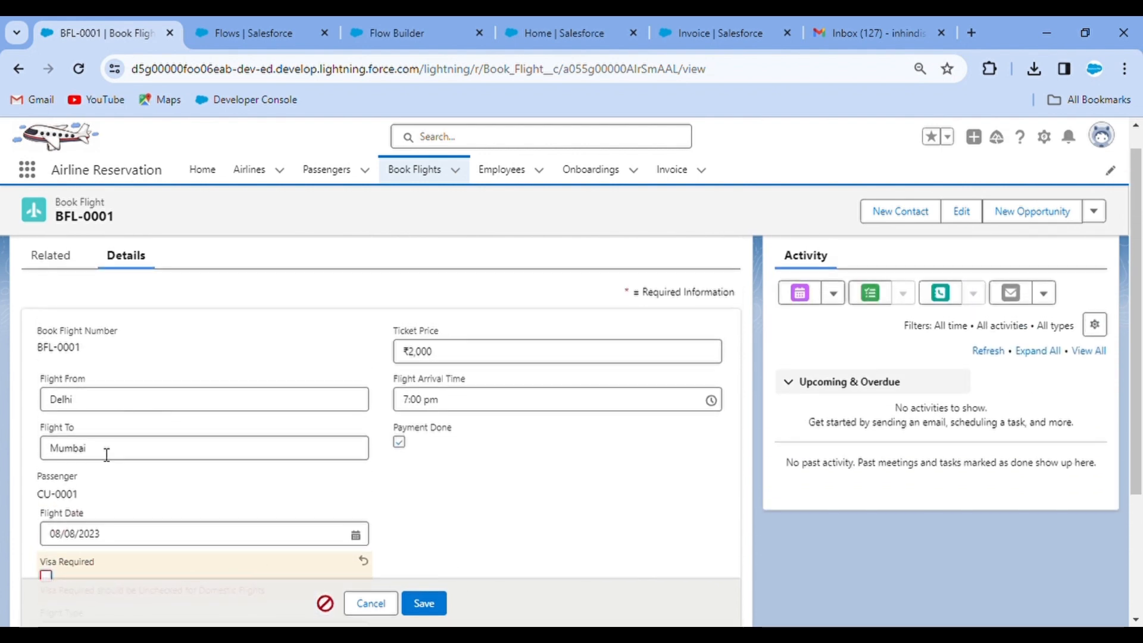
left_click(107, 455)
key("BackSpace")
key("BackSpace")
key("BackSpace")
key("BackSpace")
key("BackSpace")
key("BackSpace")
type("Ko")
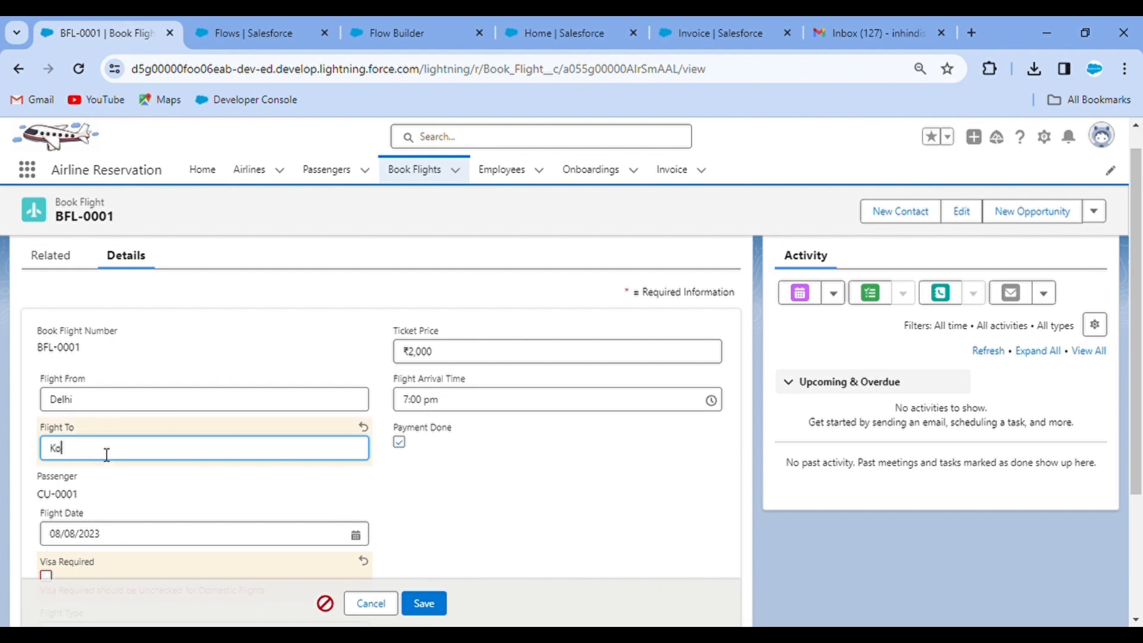
type("lkata")
left_click(424, 612)
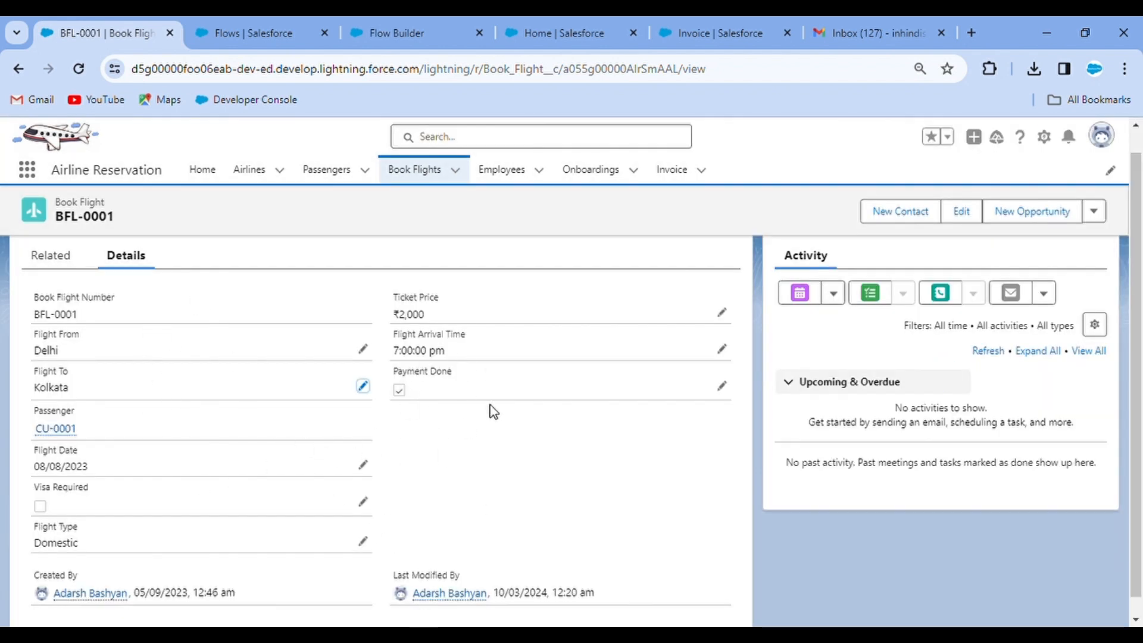
left_click(50, 283)
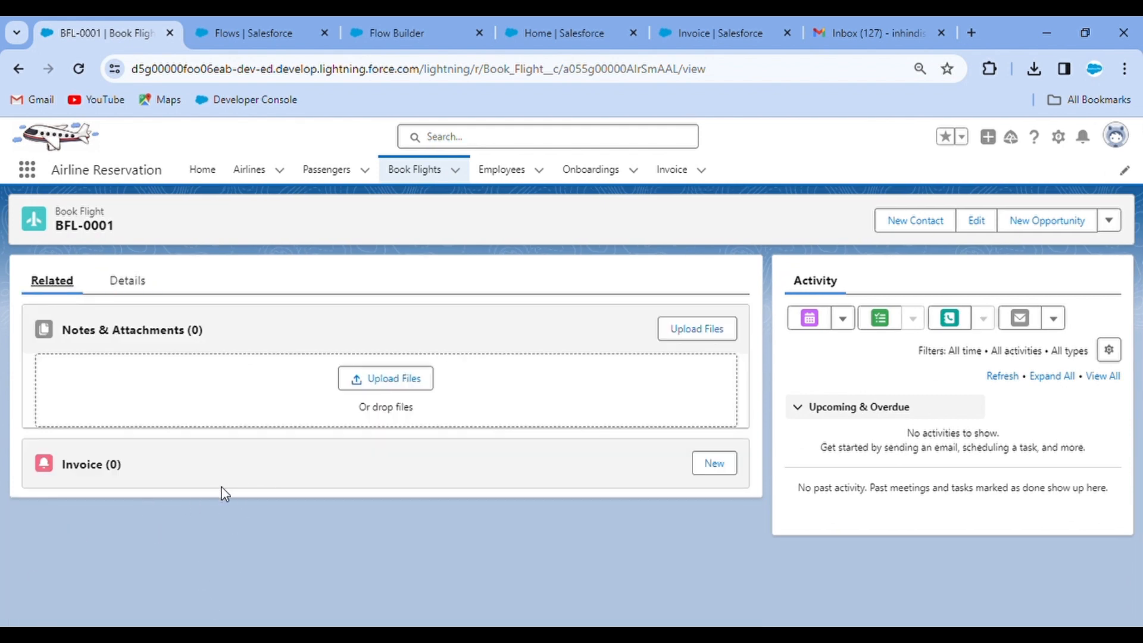
left_click(137, 289)
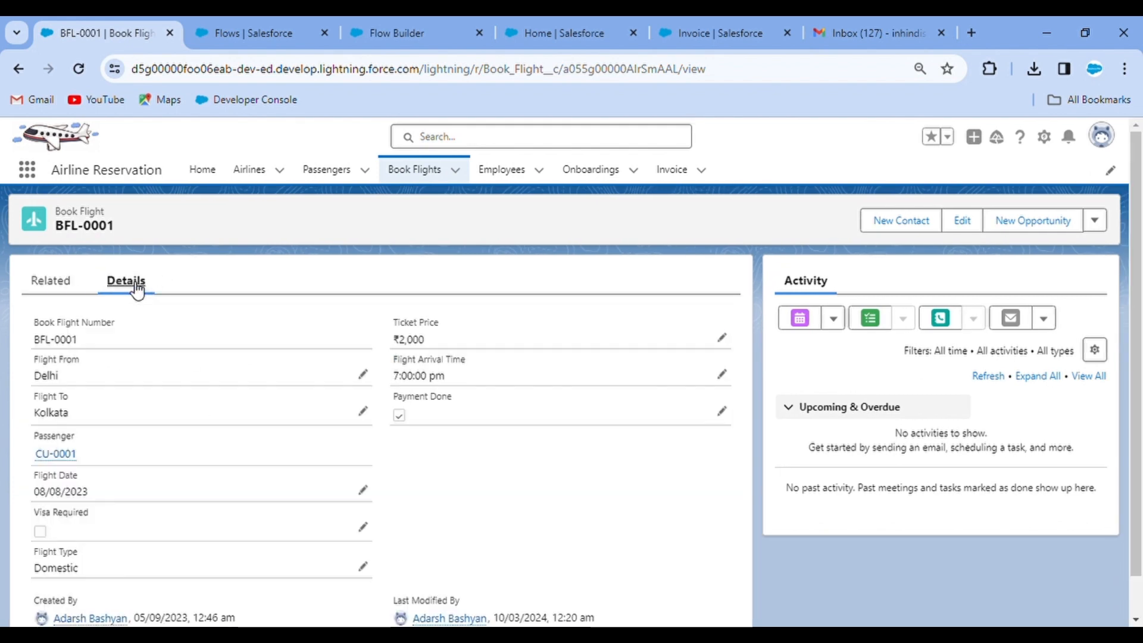
Set the flow to run for updated records only when a record is updated to meet the condition requirements.
left_click(375, 30)
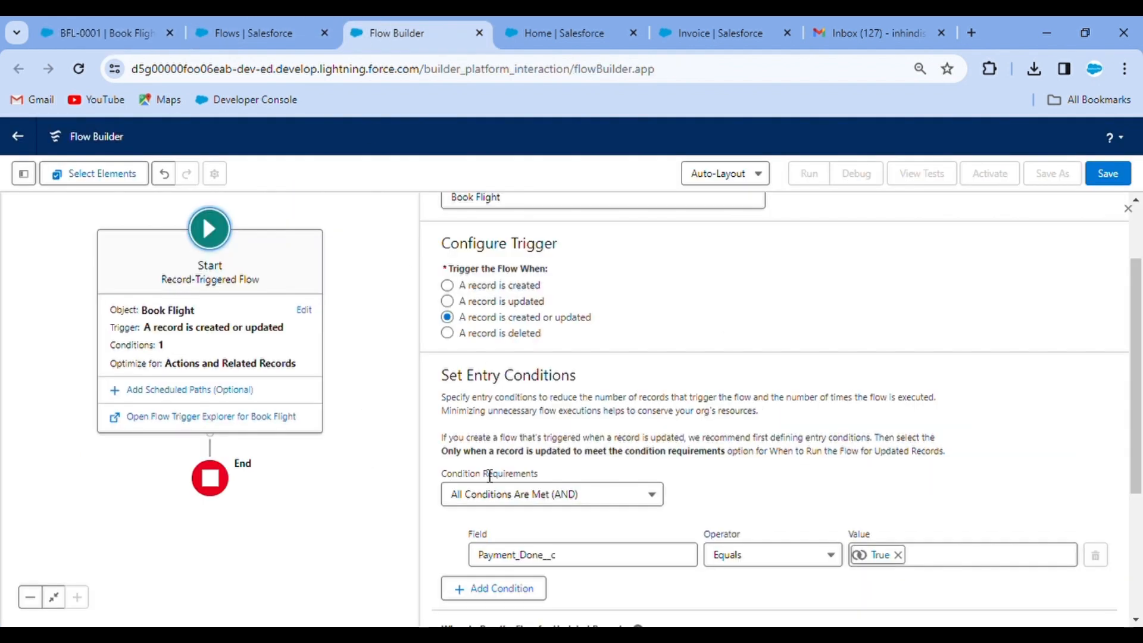
scroll(587, 503, "down", 3)
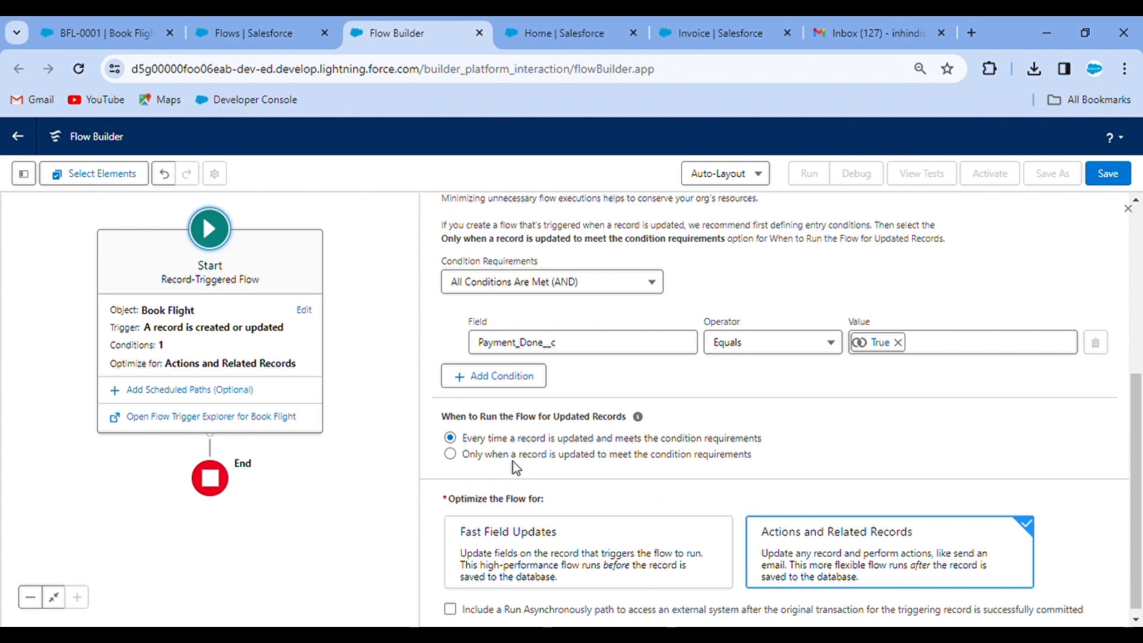
left_click(451, 456)
Toggle Payment Done on the Delhi to Kolkata flight booking and discard the edit without saving.
left_click(134, 33)
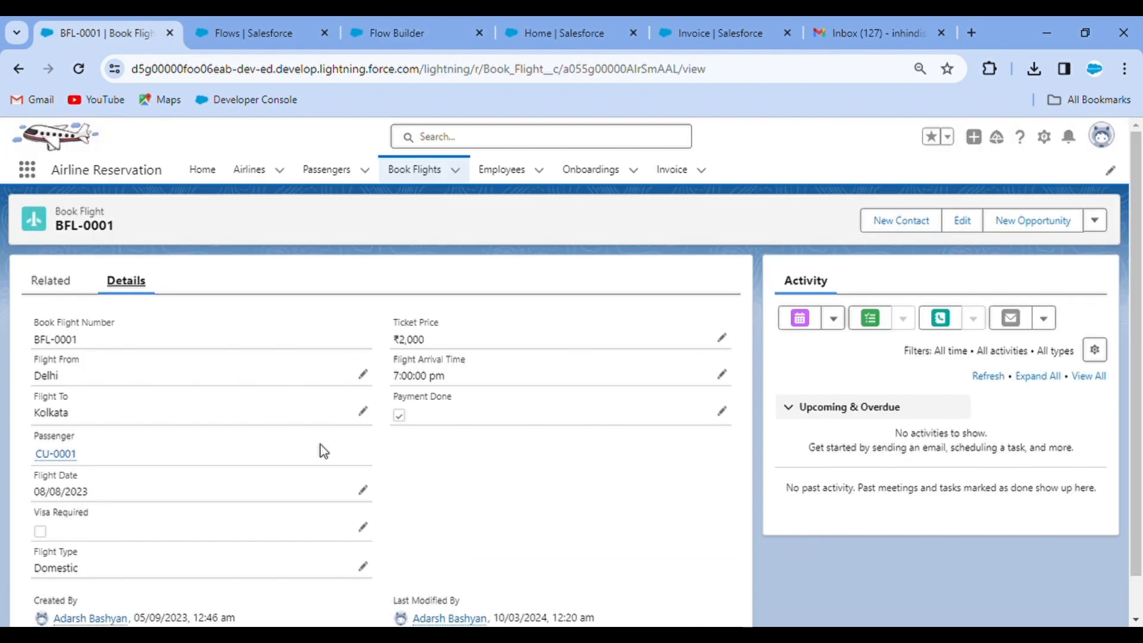
left_click(362, 412)
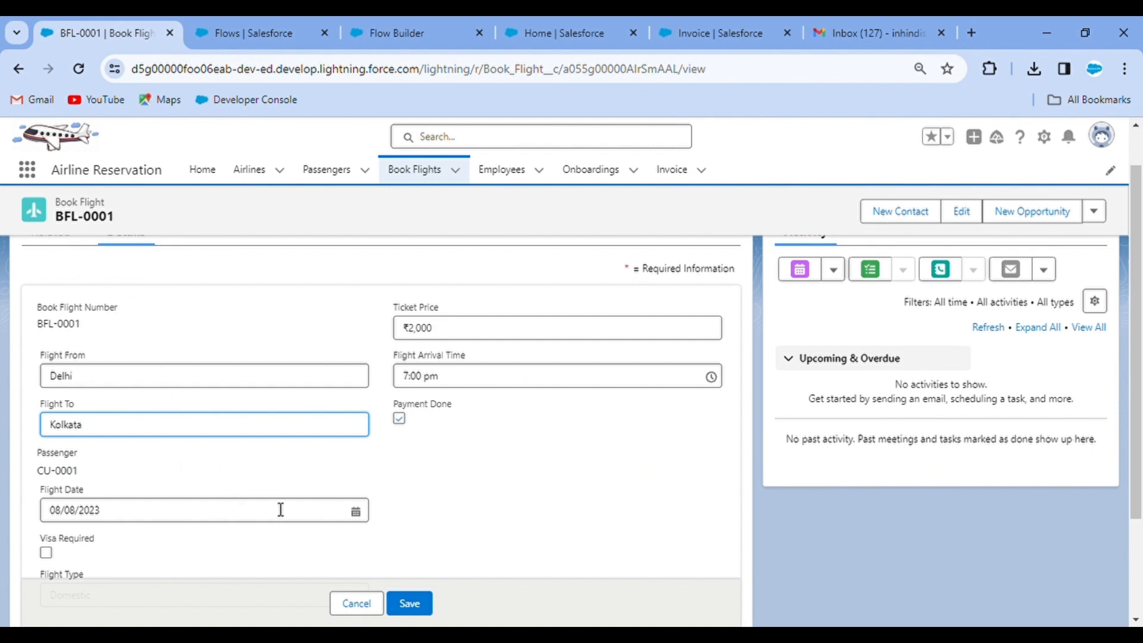
left_click(399, 418)
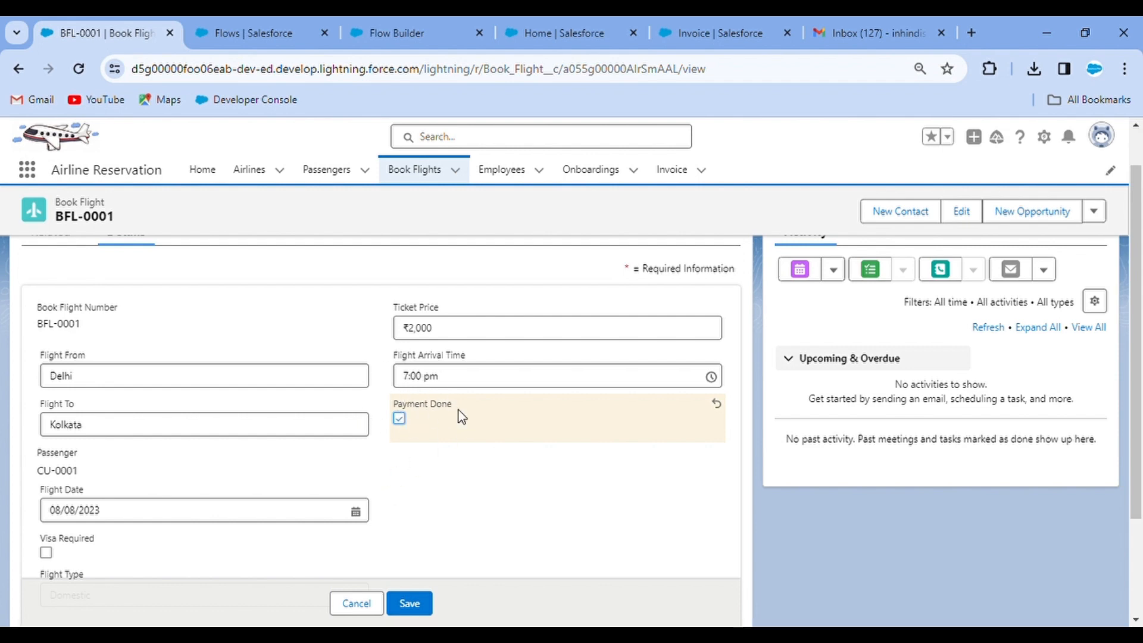
left_click(363, 604)
Compare the flow's updated-record run setting with the booking's Payment Done field, and view the canvas layout options.
left_click(409, 24)
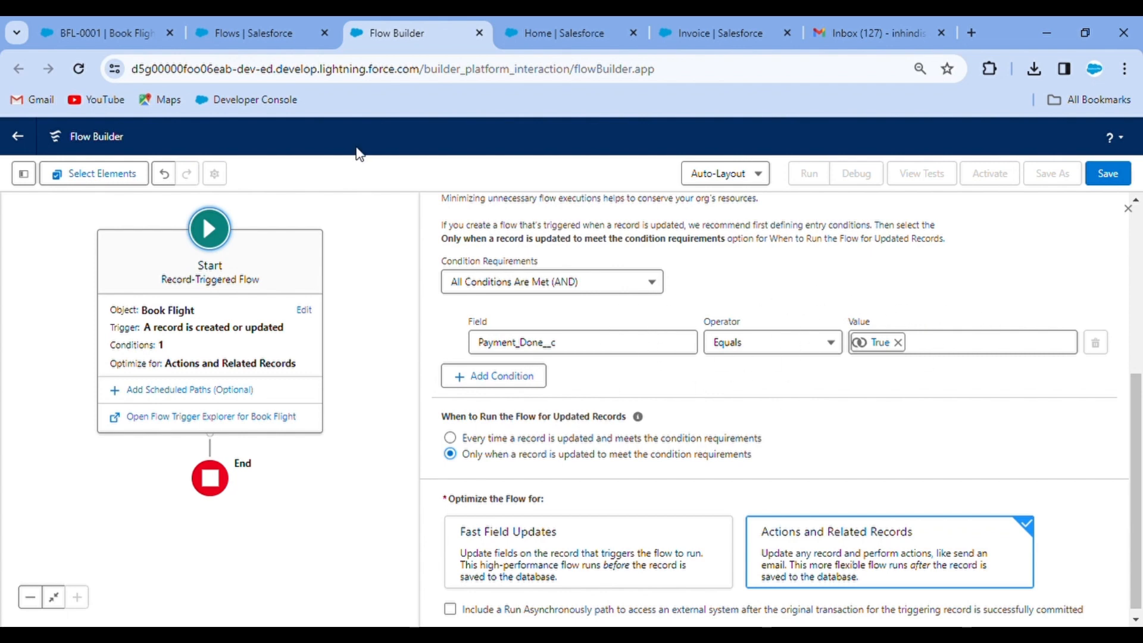
left_click(113, 27)
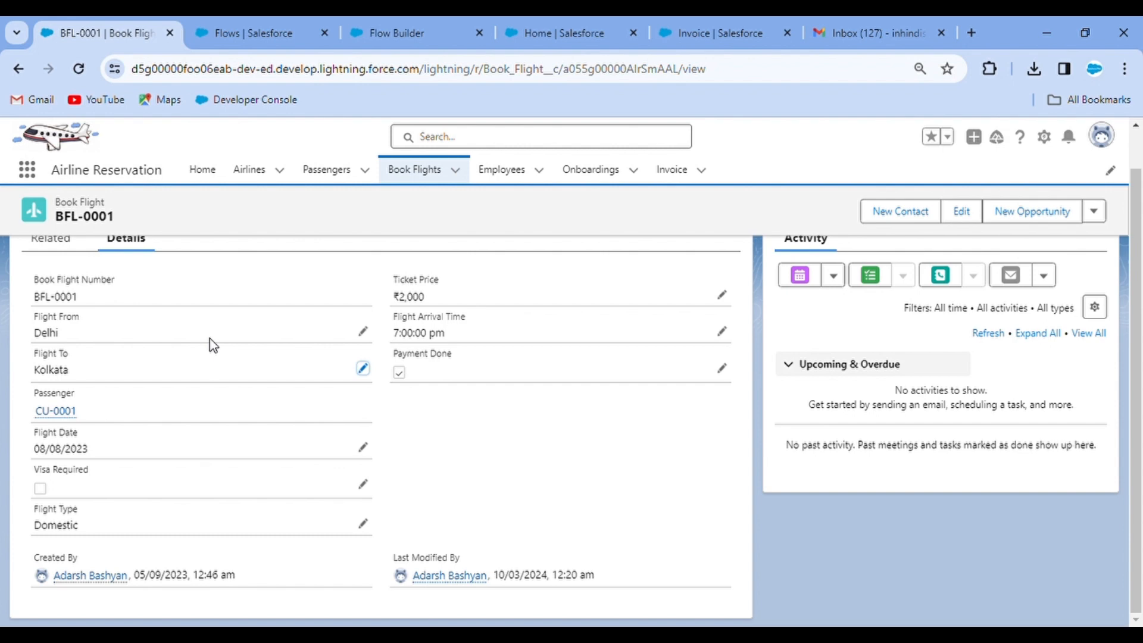
left_click(427, 18)
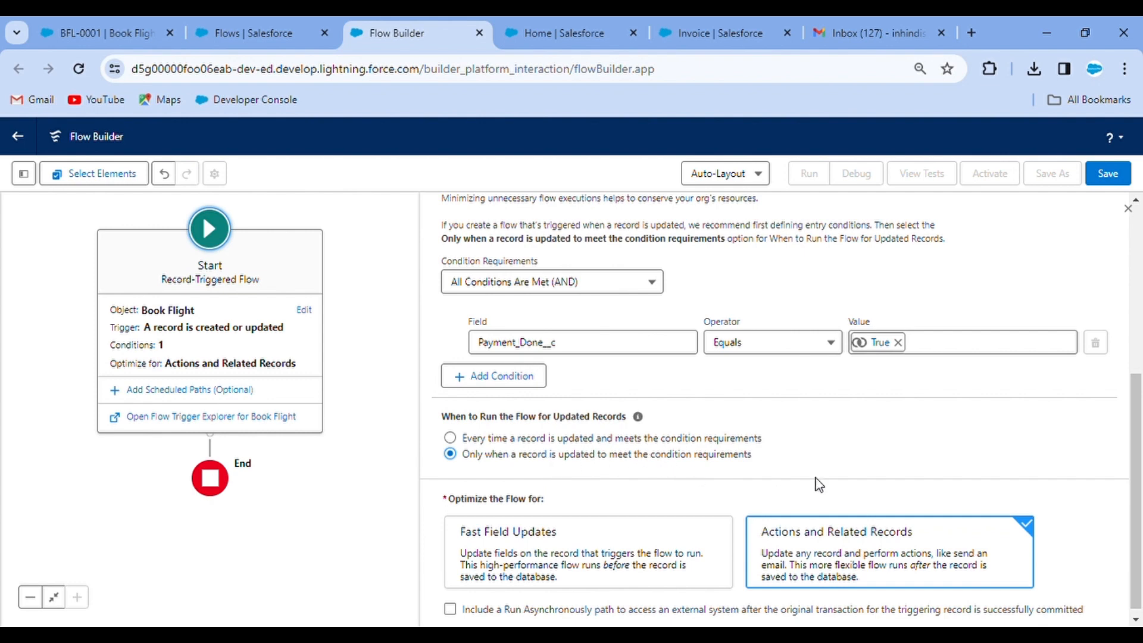
scroll(818, 484, "down", 1)
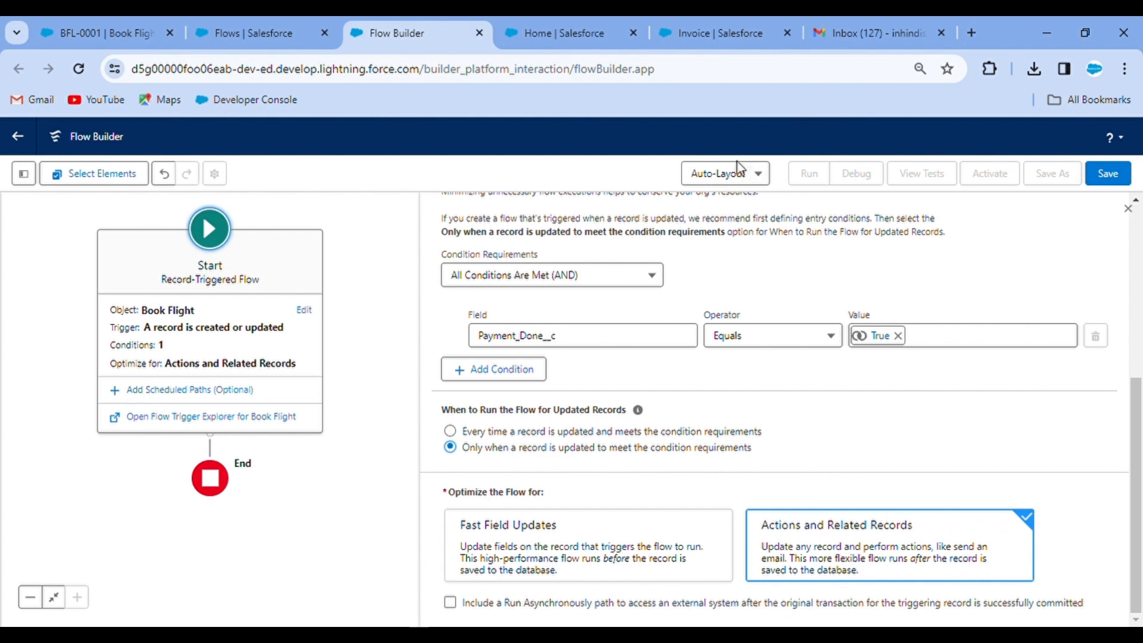
left_click(743, 180)
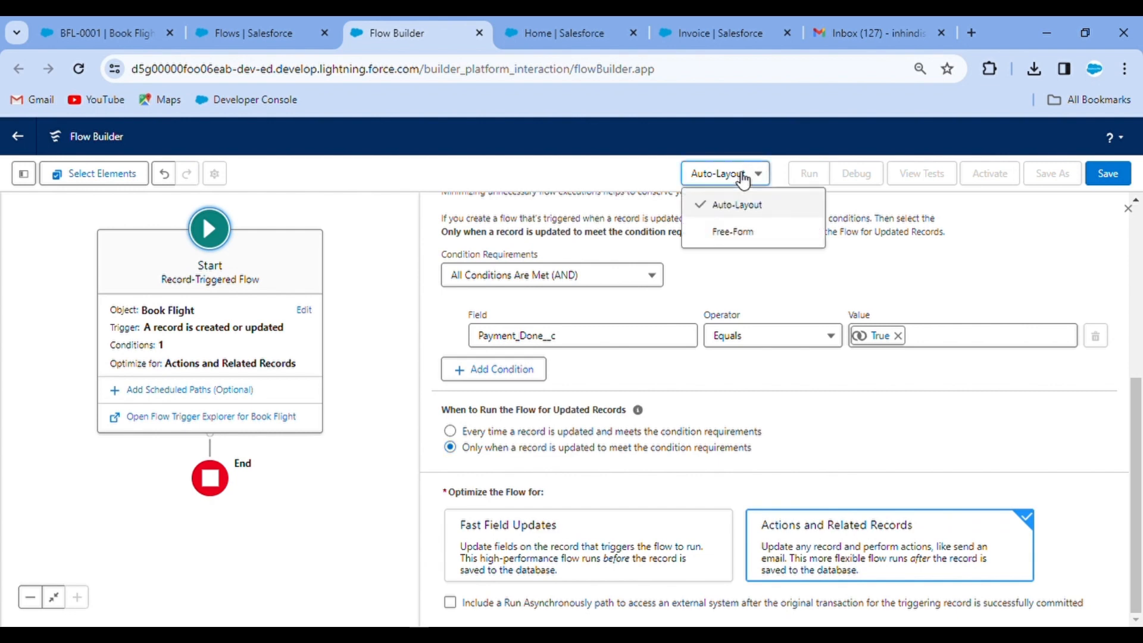
left_click(756, 259)
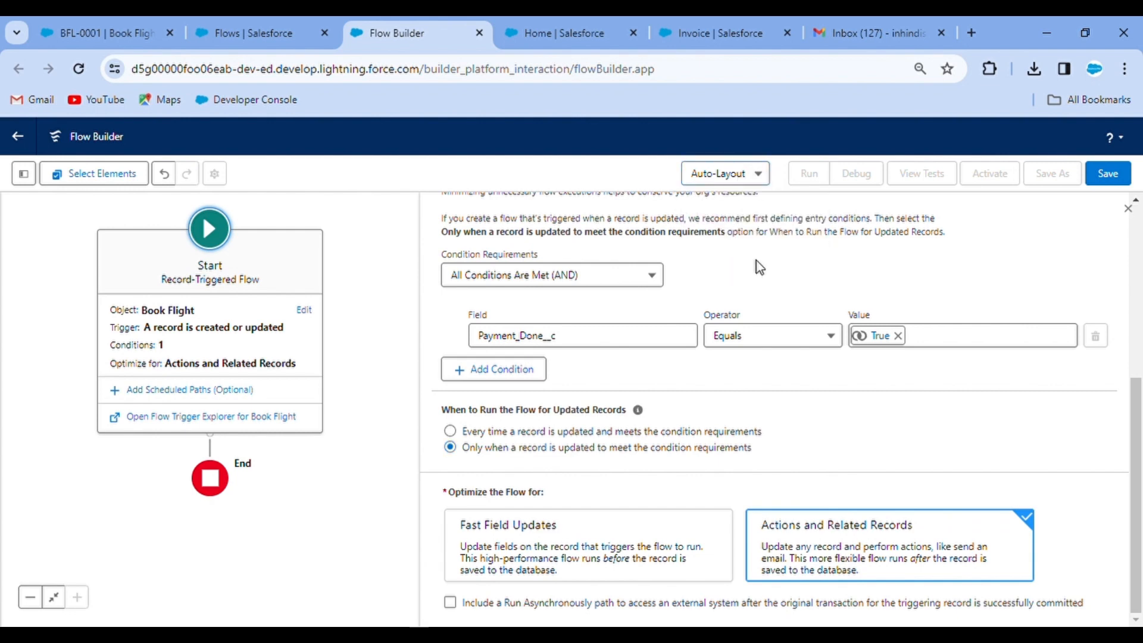
Add a Create Records element to the Run Immediately path and label it Create Invoice.
left_click(213, 438)
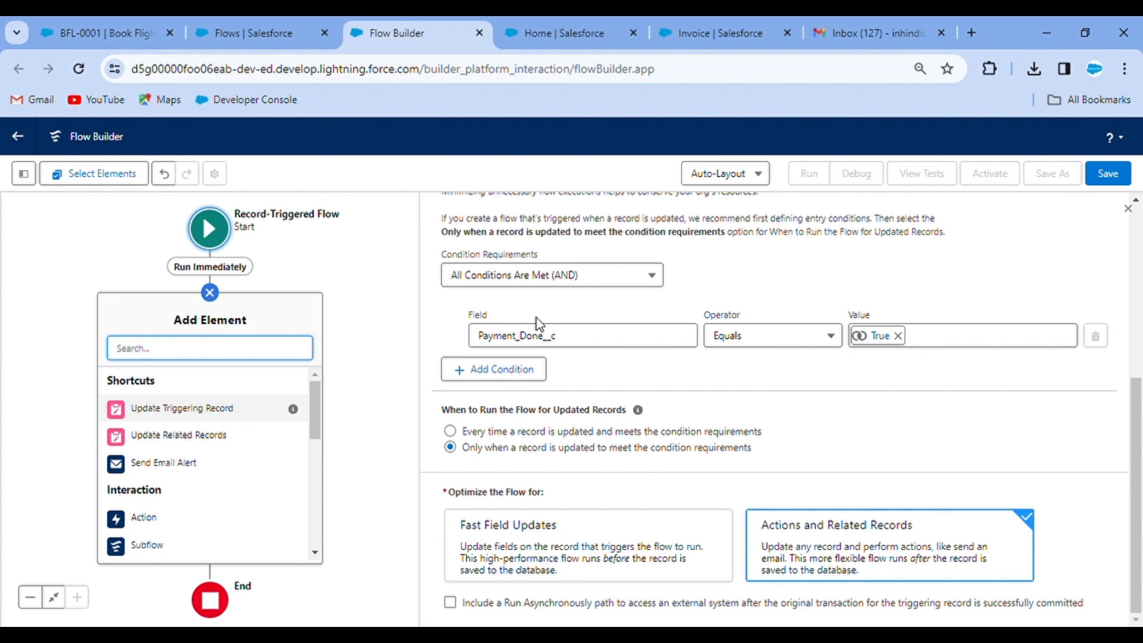
scroll(173, 491, "down", 5)
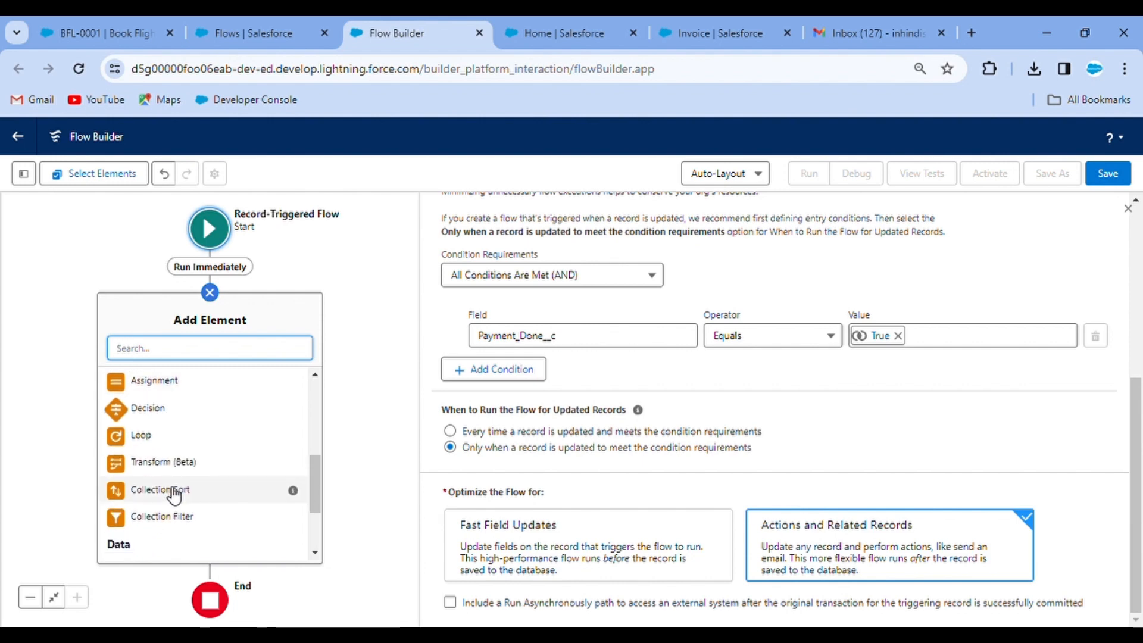
scroll(175, 494, "down", 2)
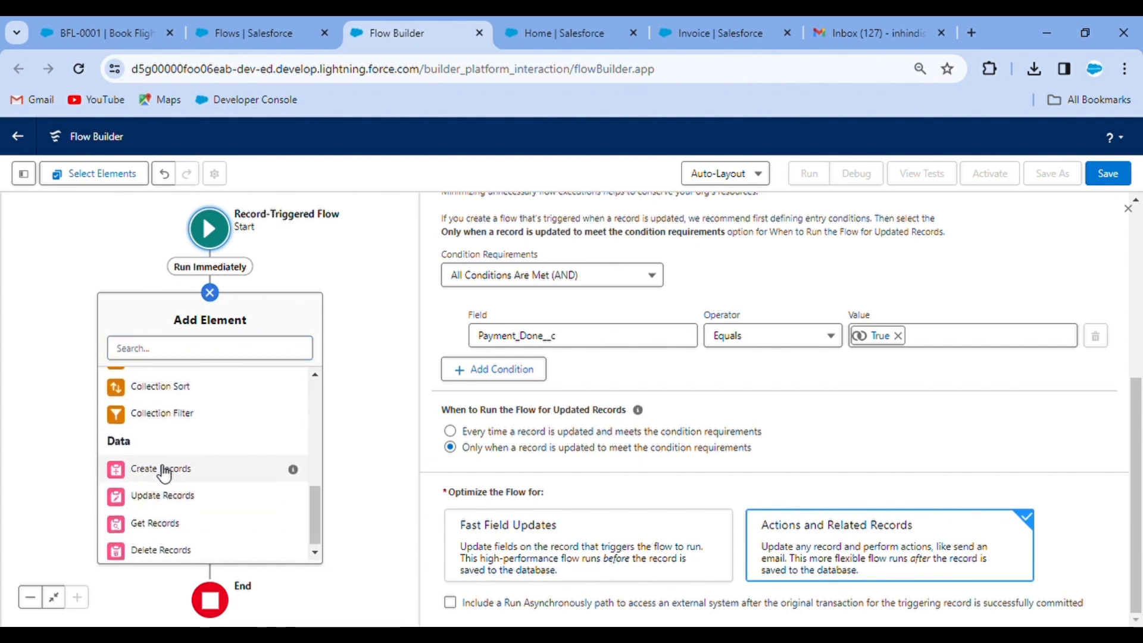
left_click(164, 475)
left_click(652, 269)
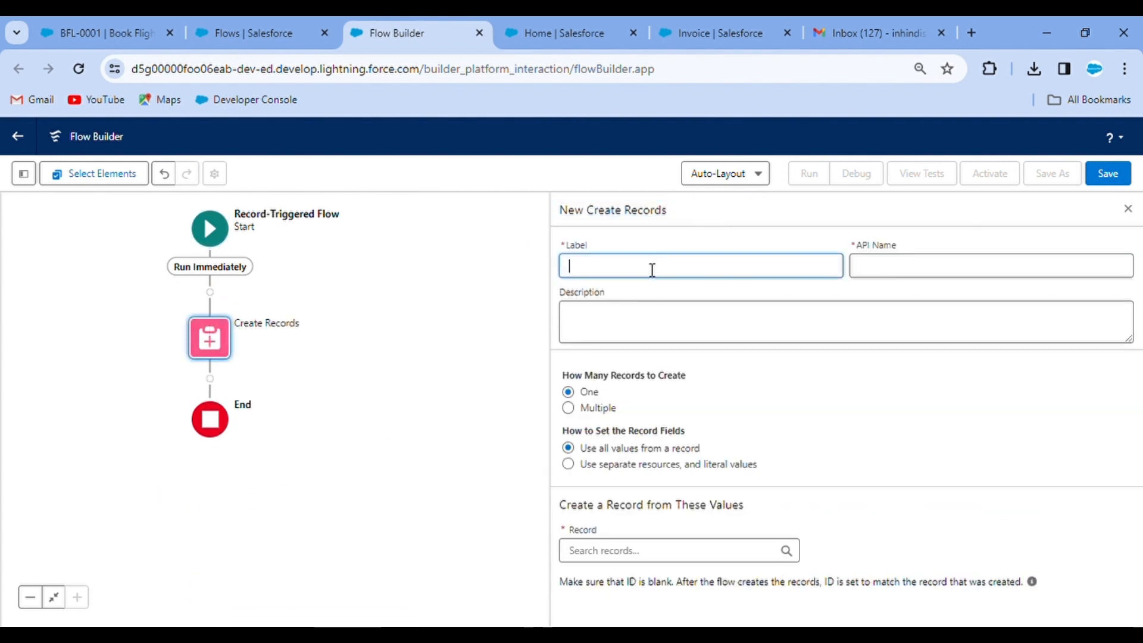
type("Crae")
type("te Invoice")
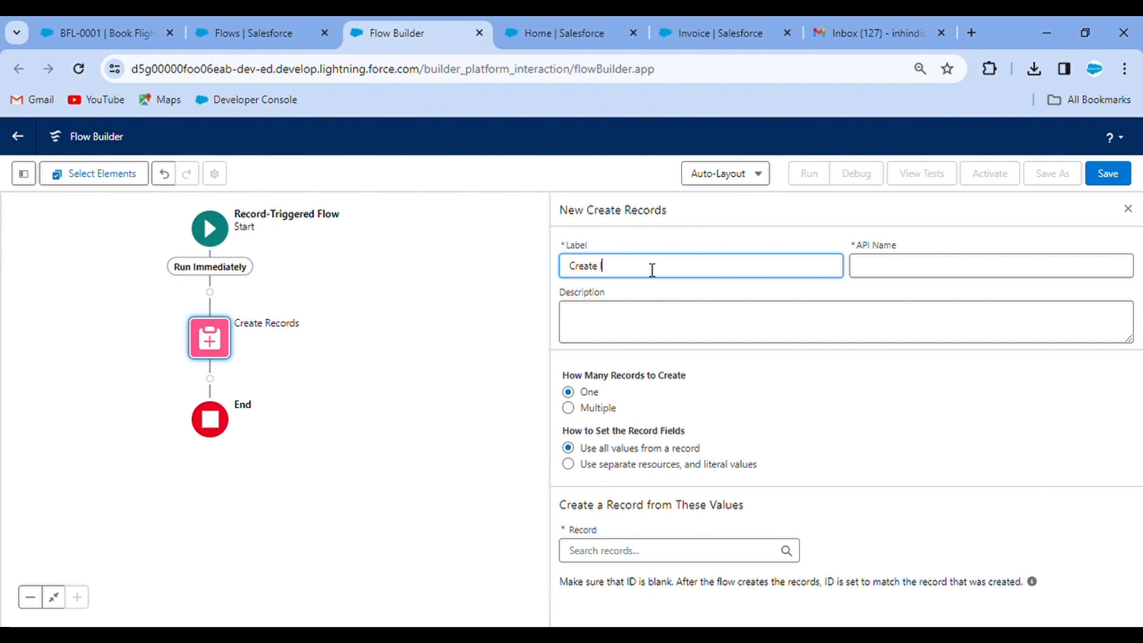
left_click(714, 337)
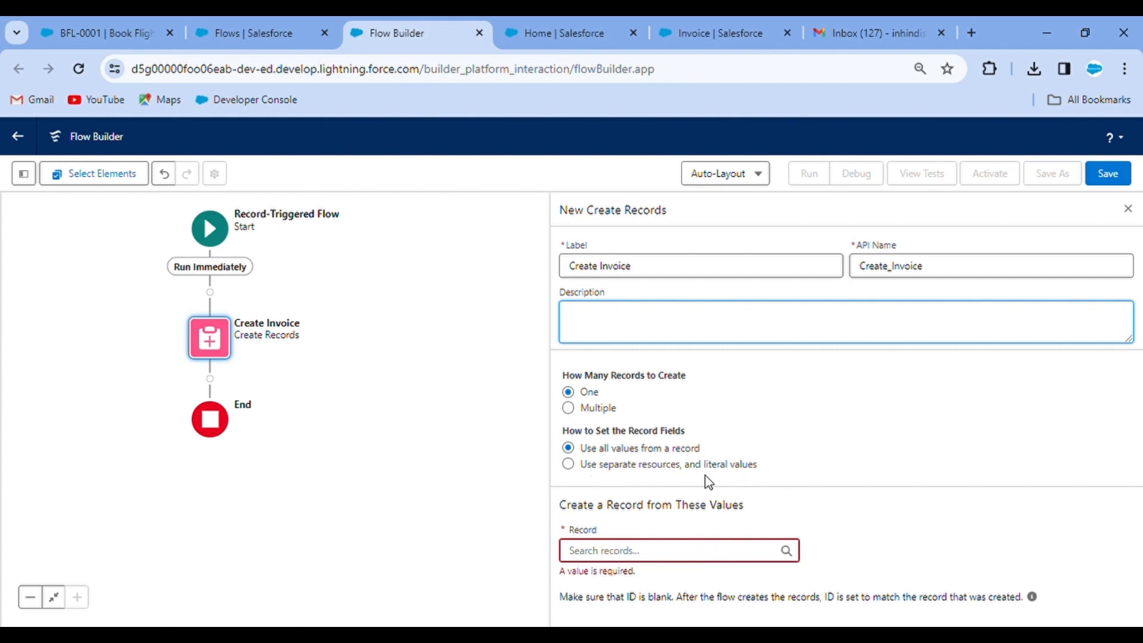
Set the Create Invoice element to use separate resources and literal values, with Invoice as the object.
left_click(570, 467)
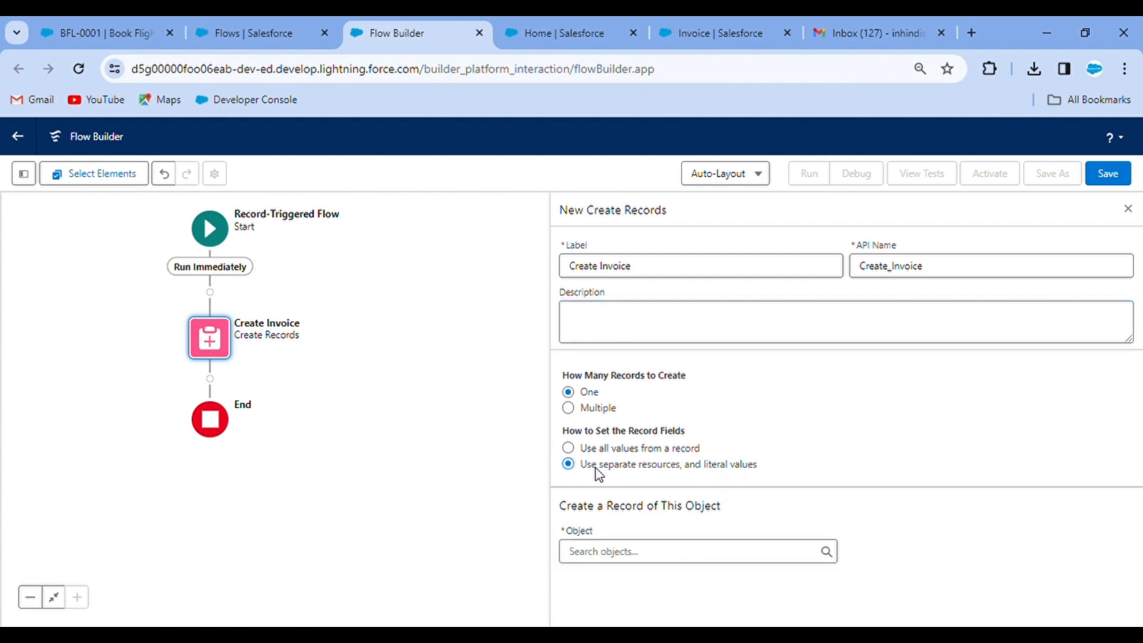
left_click(621, 570)
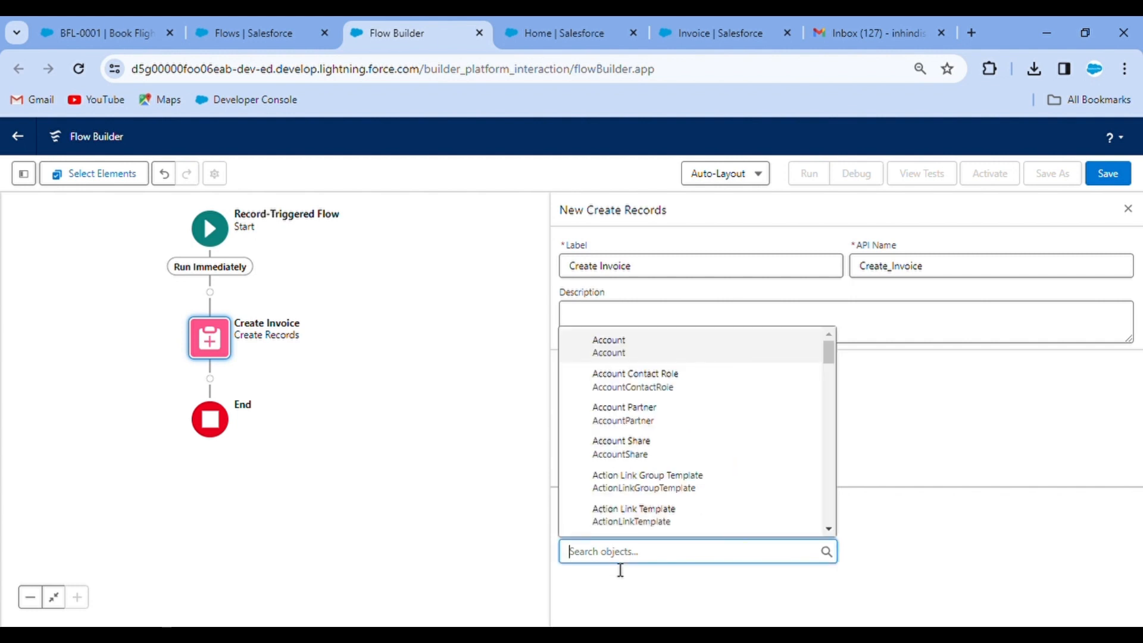
type("invoi")
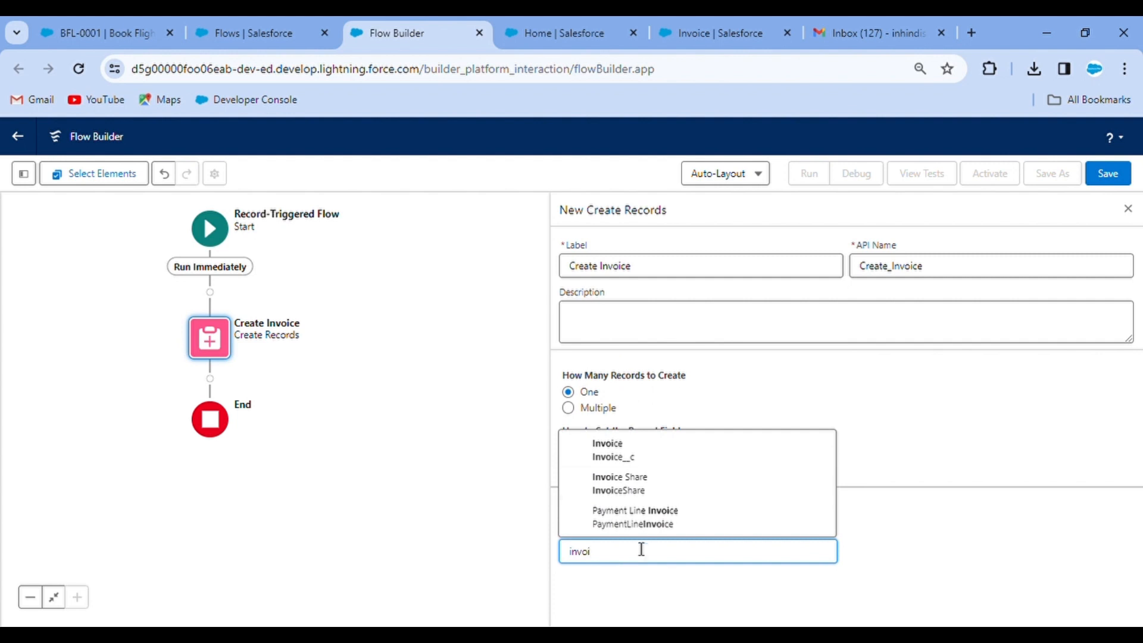
left_click(662, 459)
scroll(812, 424, "down", 2)
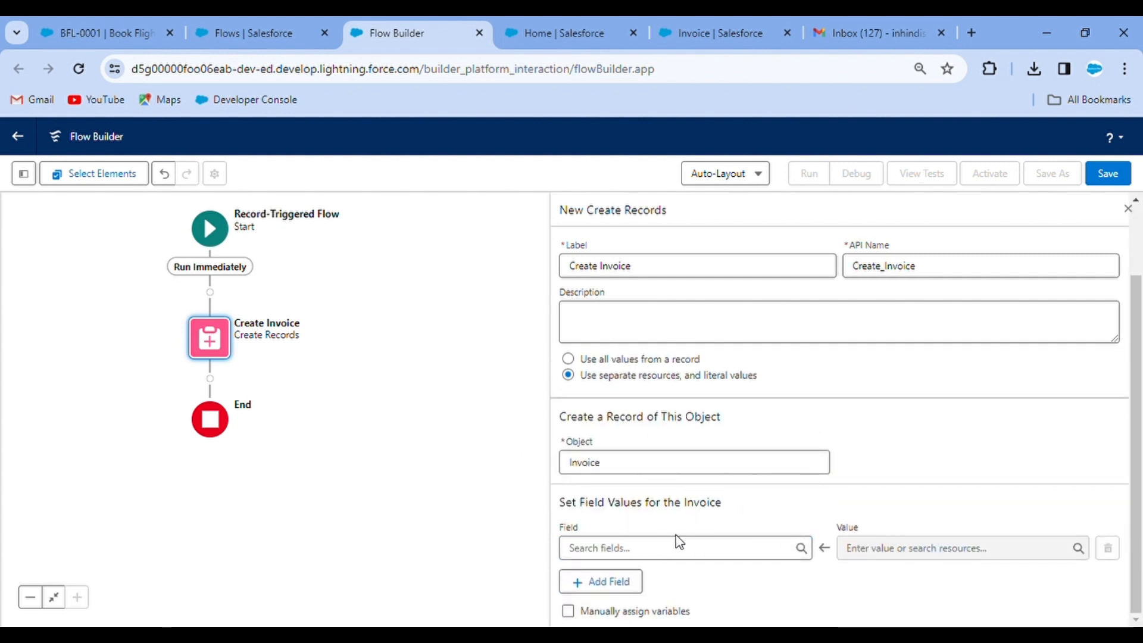
Open a new invoice form from the flight booking's related invoices to review its fields, and close it unsaved.
left_click(119, 18)
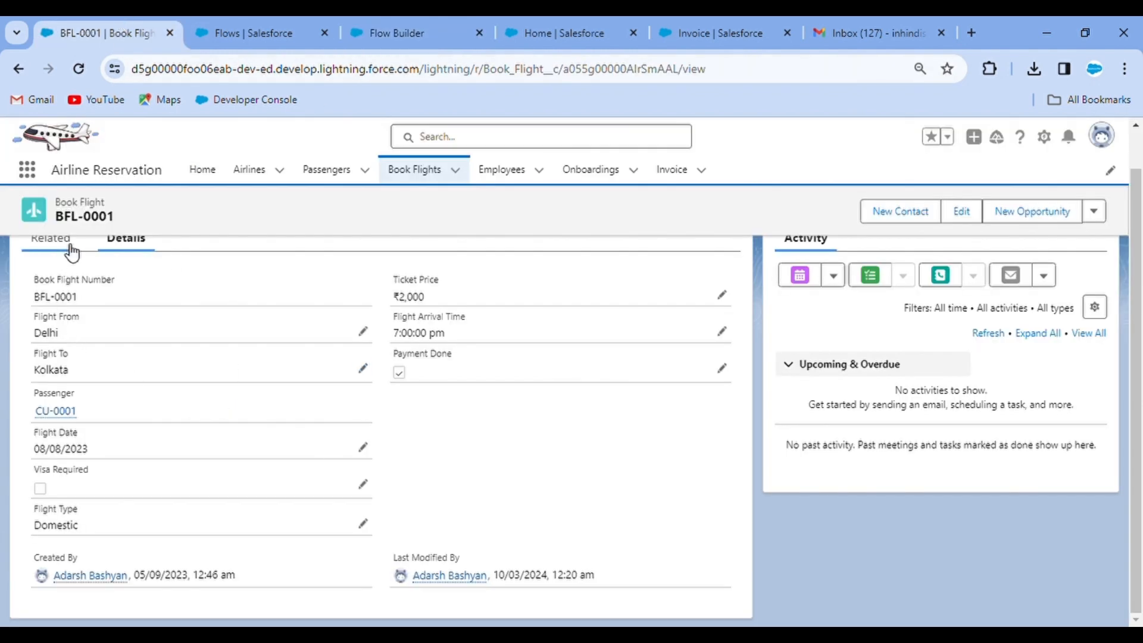
left_click(54, 239)
left_click(706, 470)
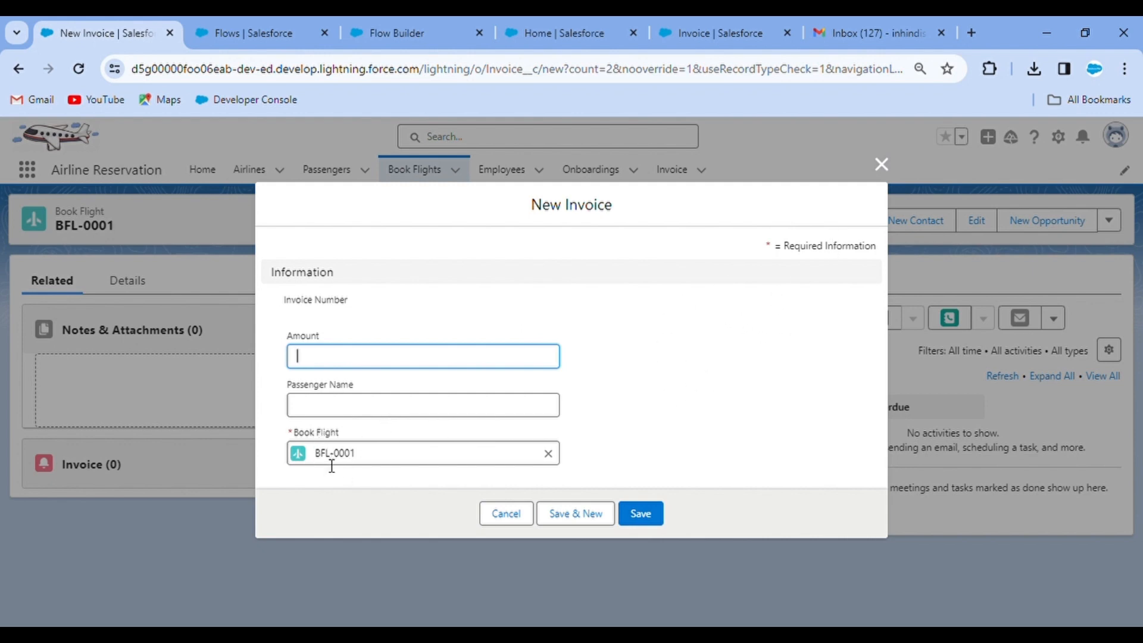
left_click(883, 166)
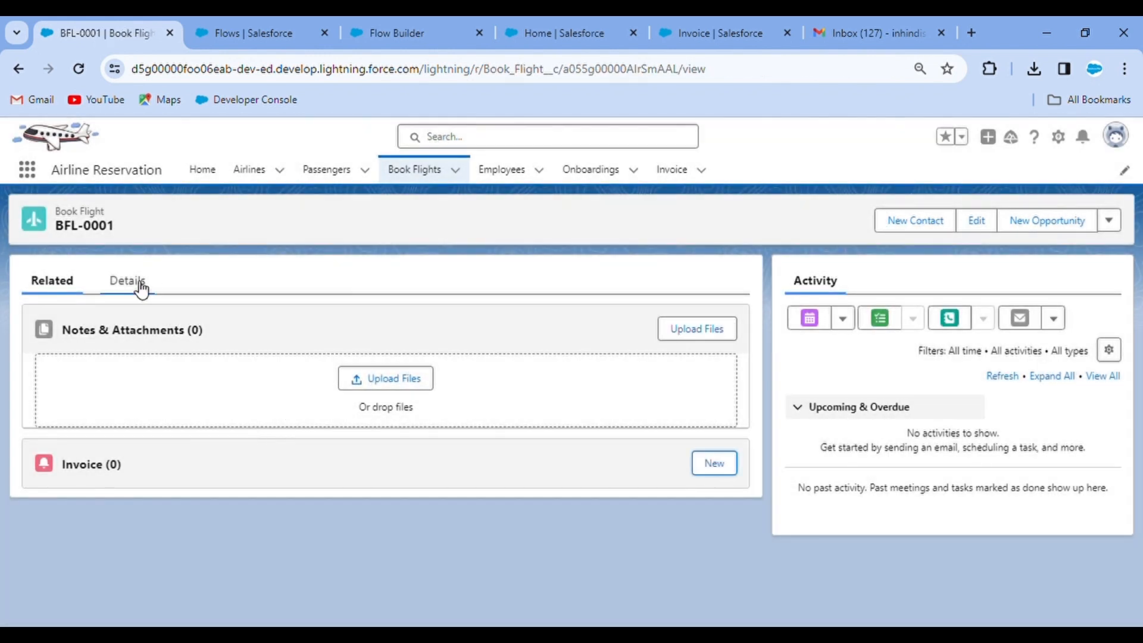
Review the flight booking's details and its linked passenger record, and return to the booking.
left_click(142, 288)
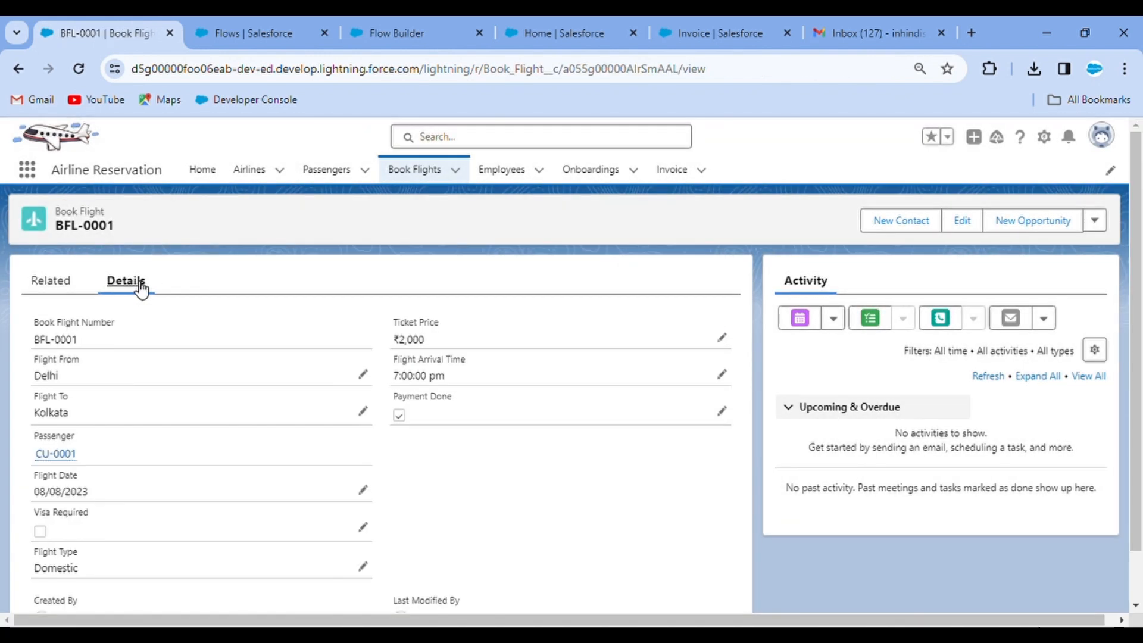
left_click(68, 457)
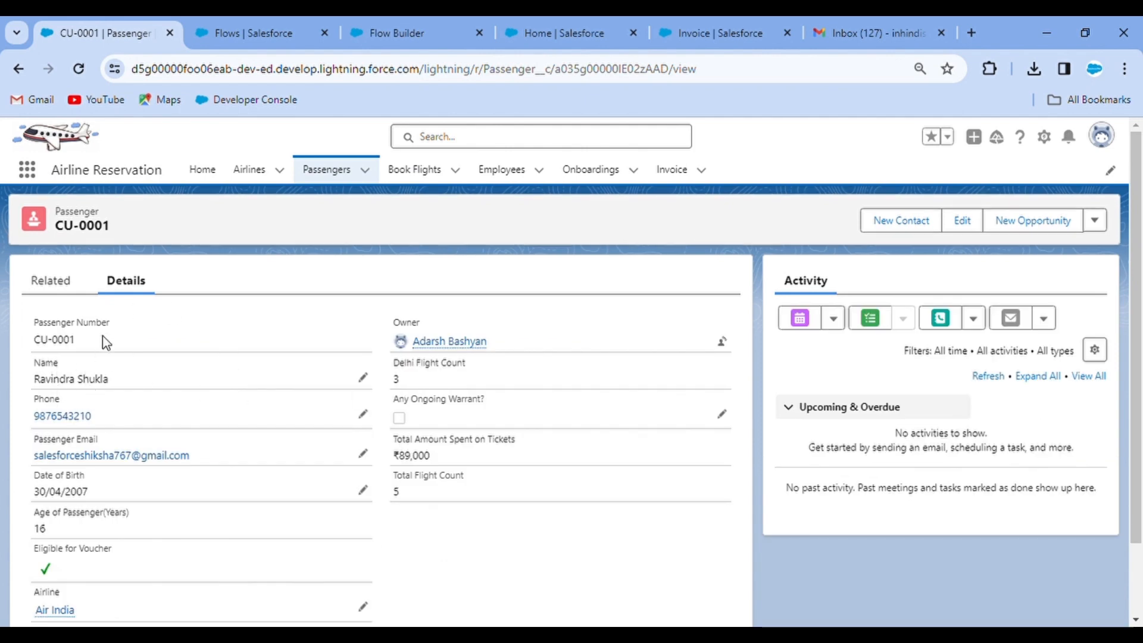
left_click(18, 68)
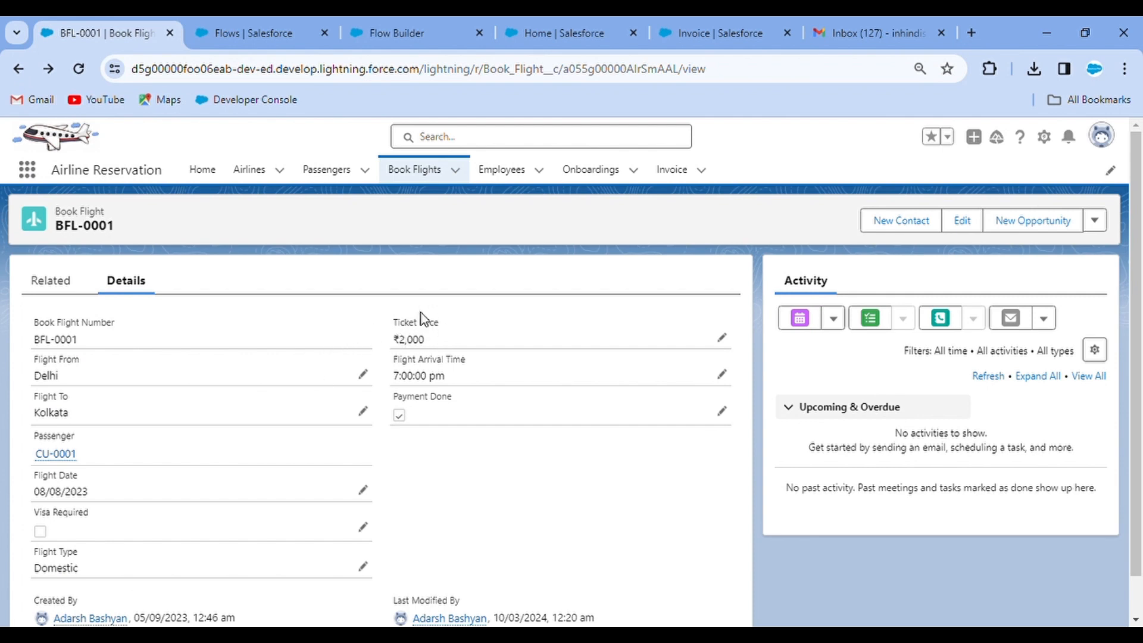
In the flow, choose Amount__c as the first invoice field and check it against the booking's Ticket Price field.
left_click(394, 17)
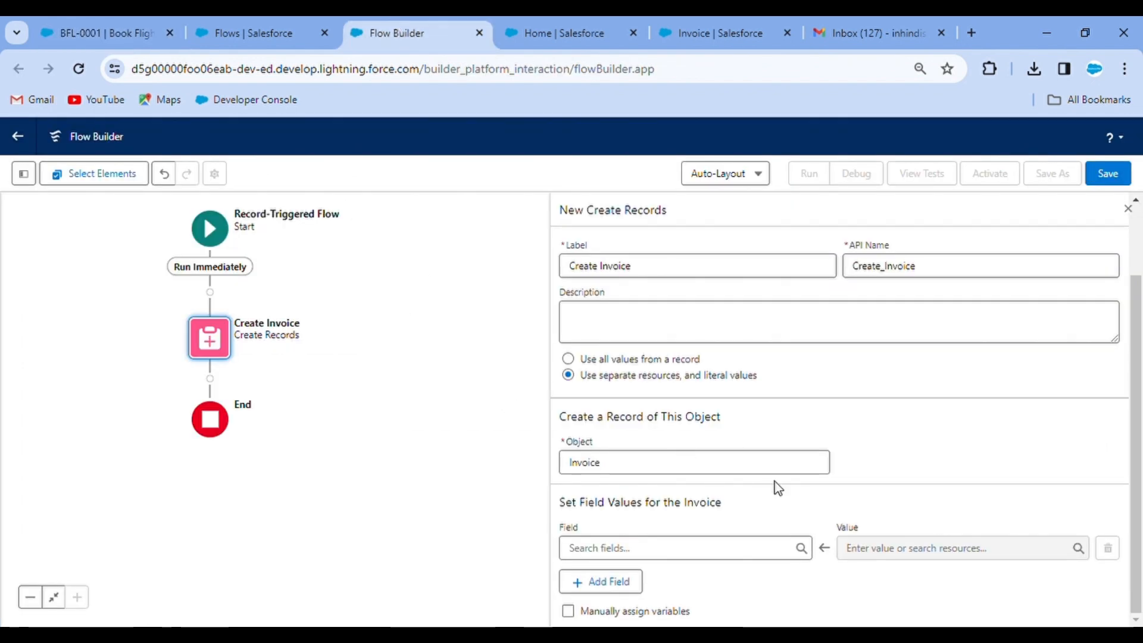
left_click(686, 548)
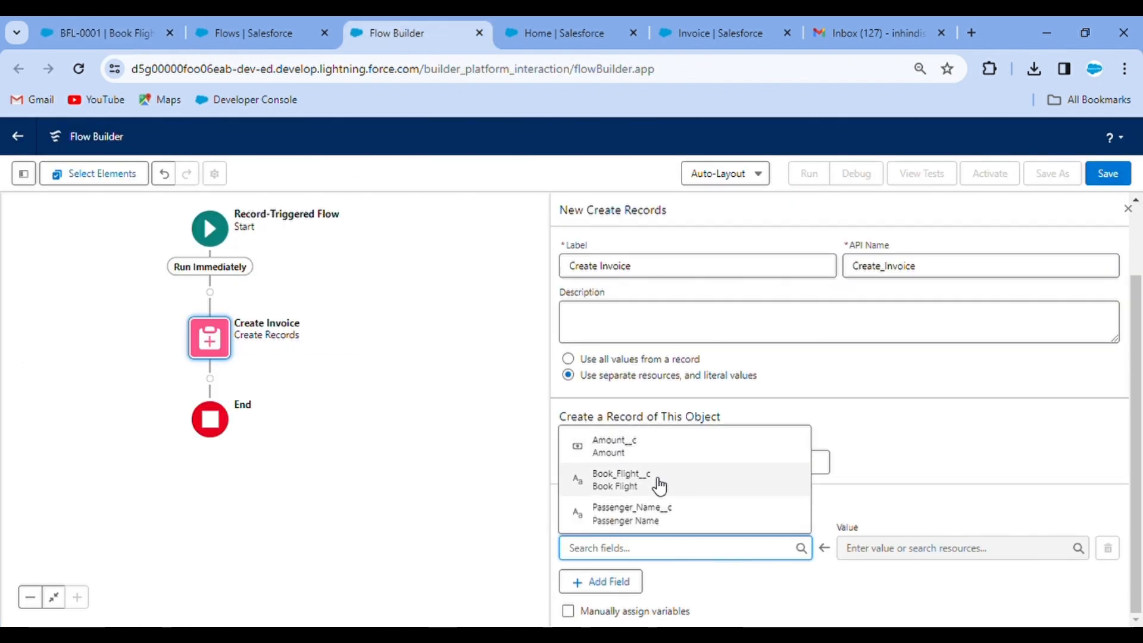
left_click(633, 451)
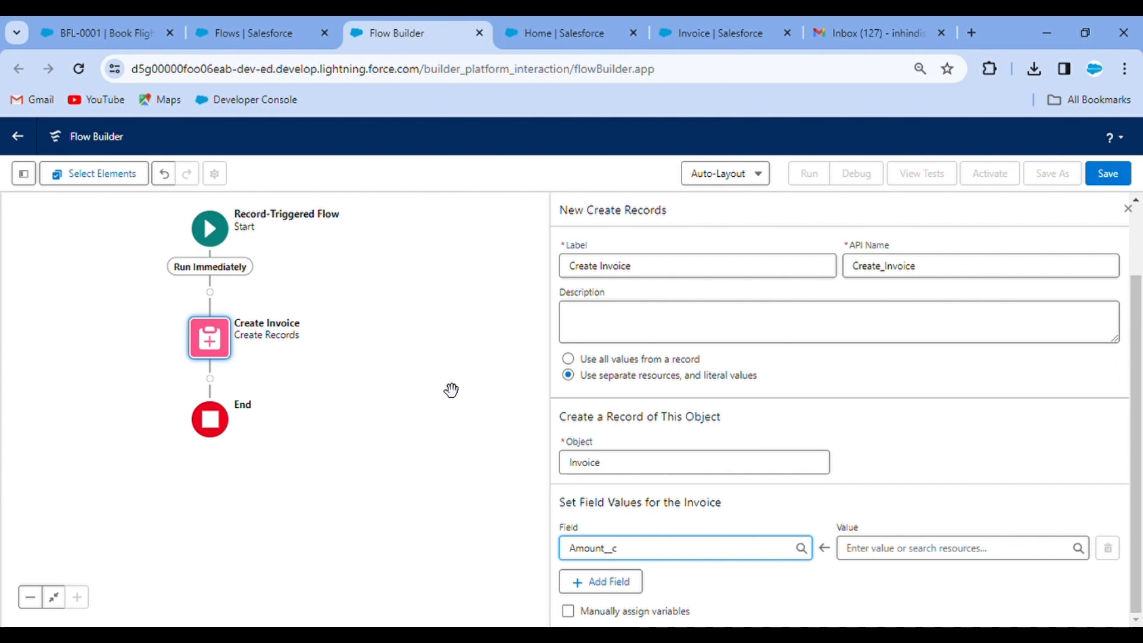
left_click(241, 27)
left_click(134, 27)
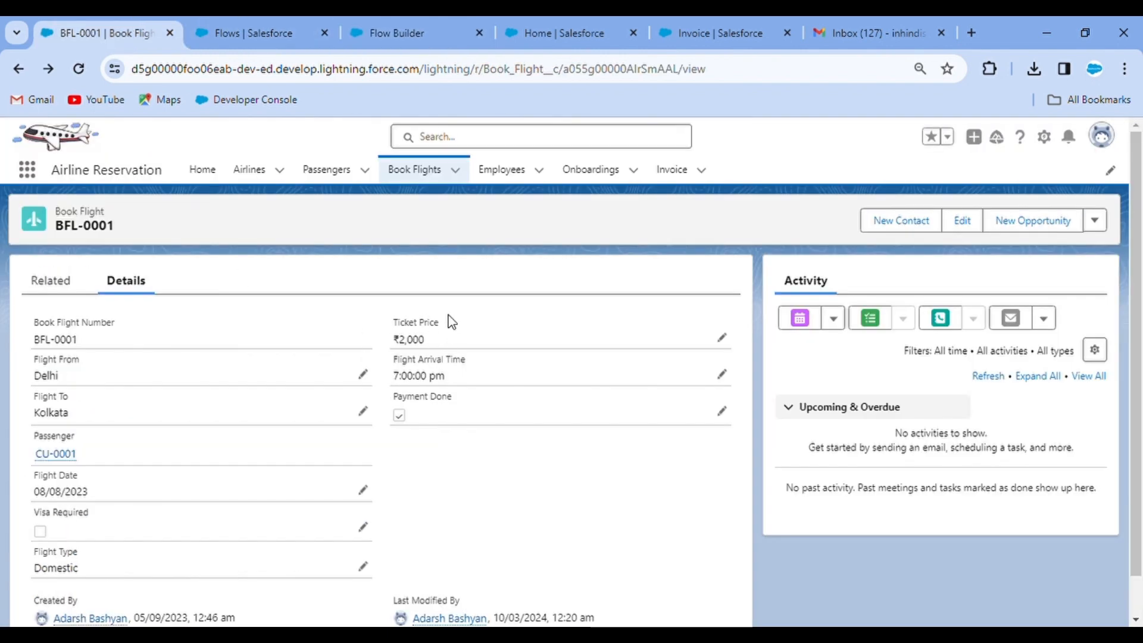
left_click(393, 31)
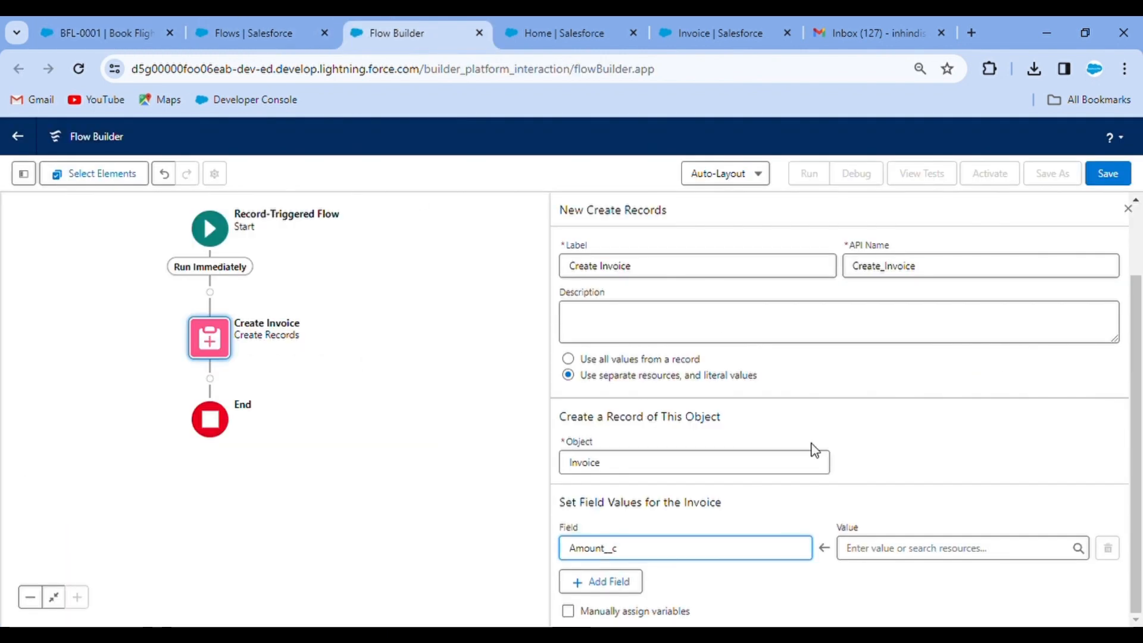
Review the resources offered for the Amount__c value and the Start element's object and trigger settings.
left_click(900, 556)
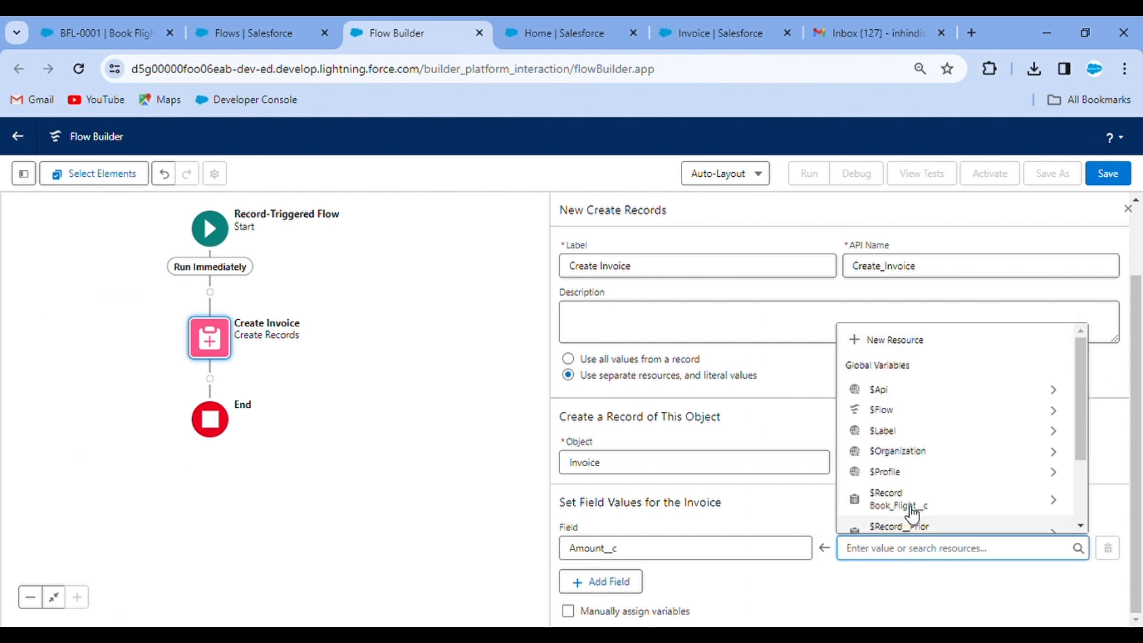
scroll(906, 416, "down", 3)
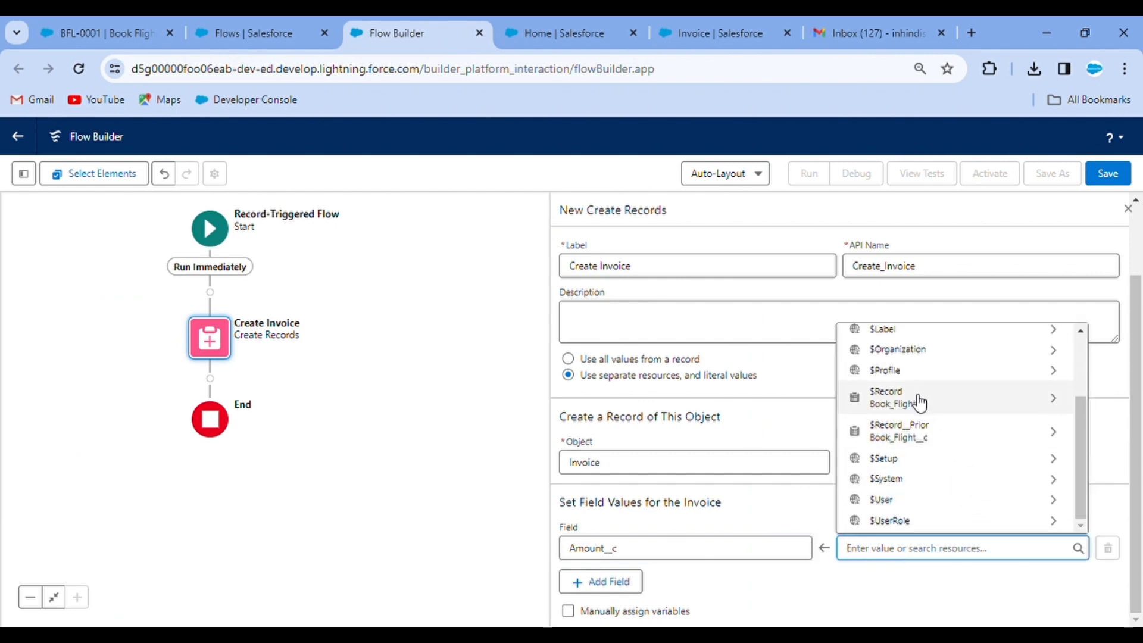
scroll(938, 423, "up", 3)
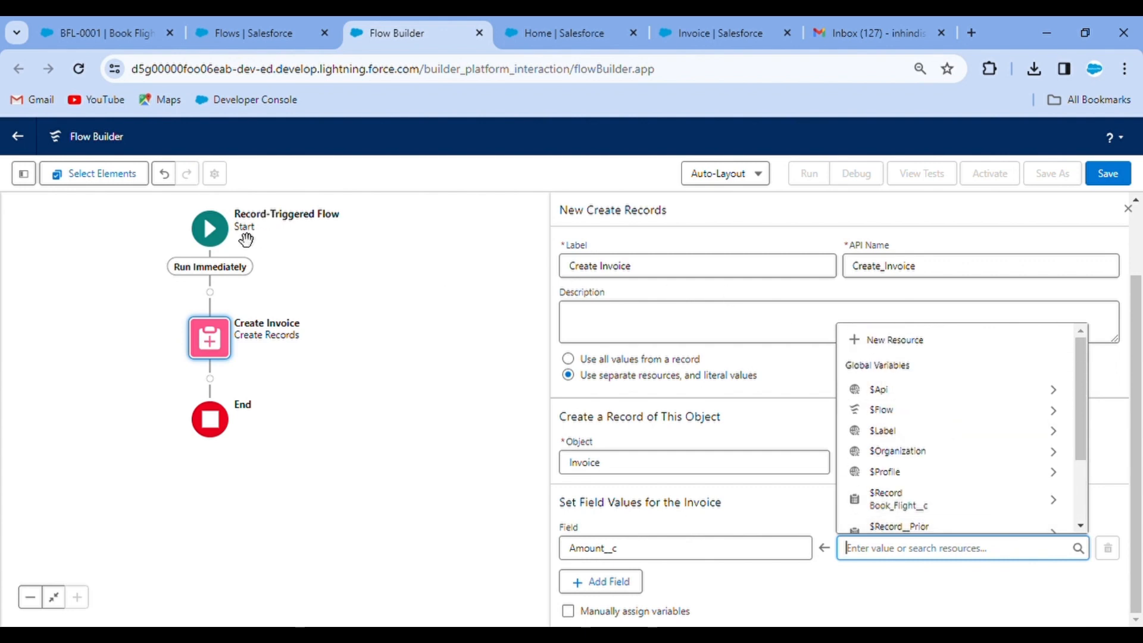
left_click(223, 244)
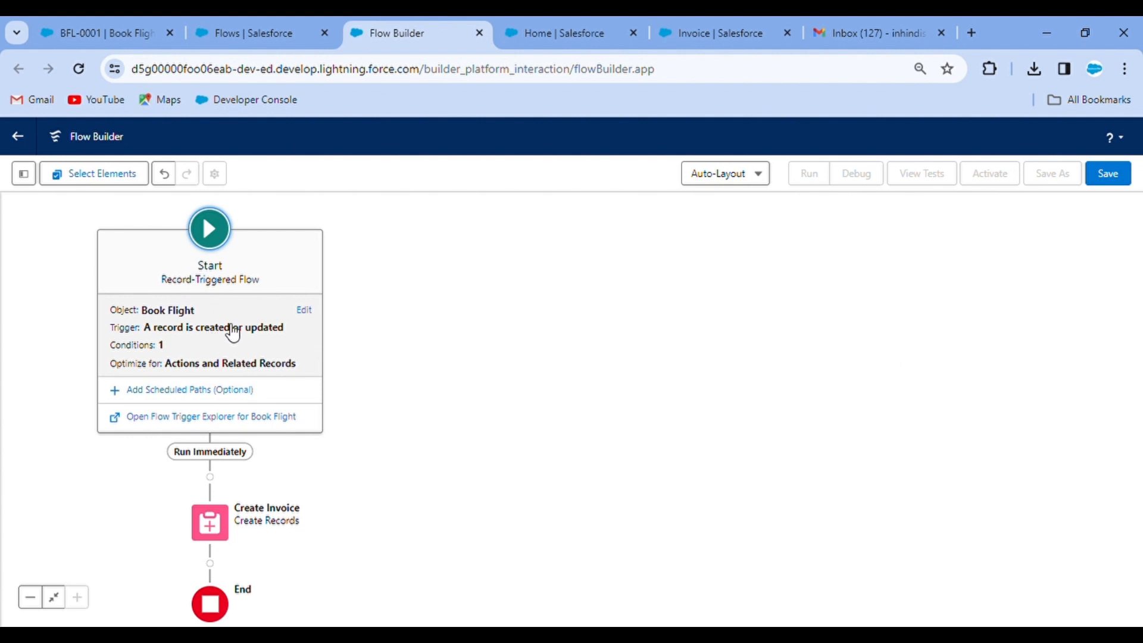
left_click(425, 318)
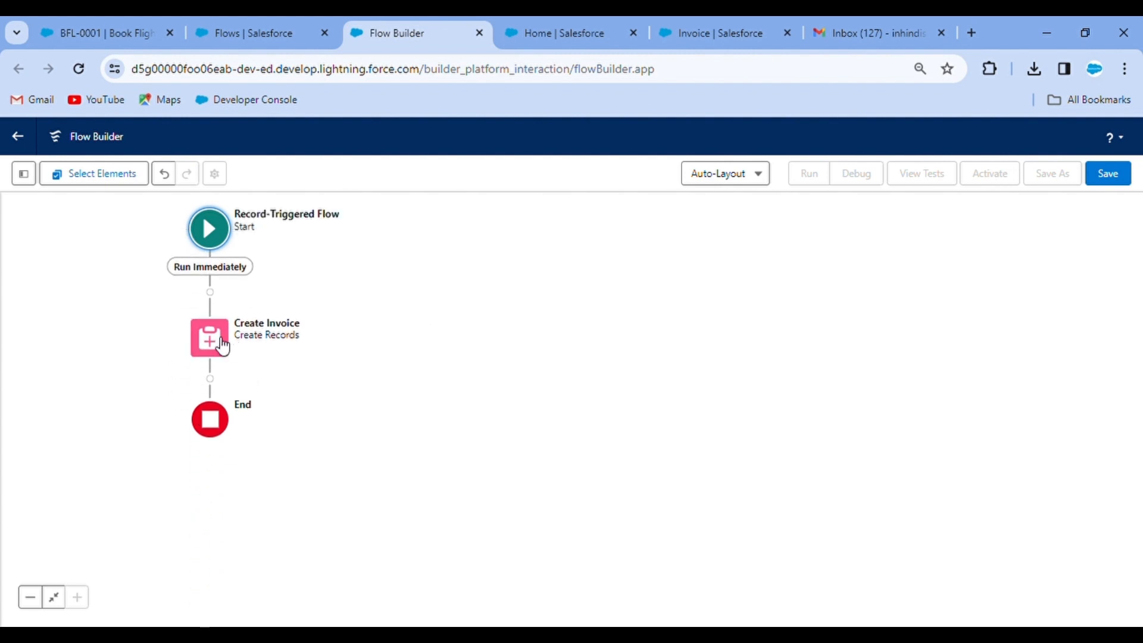
Reopen the Create Invoice element and set the Amount__c value to $Record > Ticket Price.
left_click(218, 343)
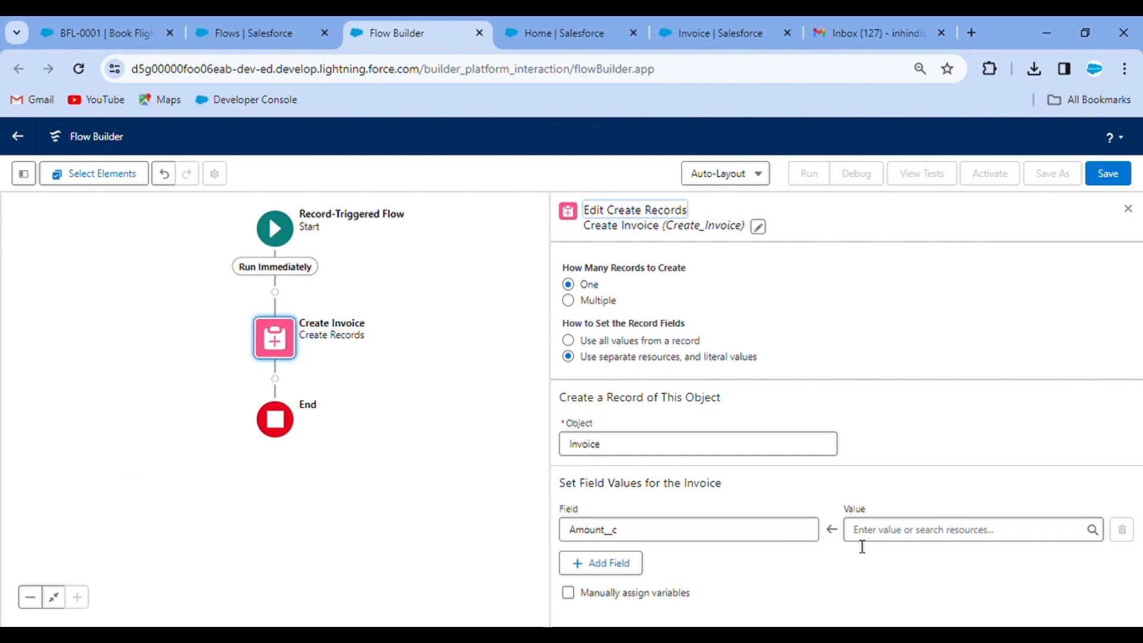
left_click(899, 543)
scroll(978, 458, "down", 2)
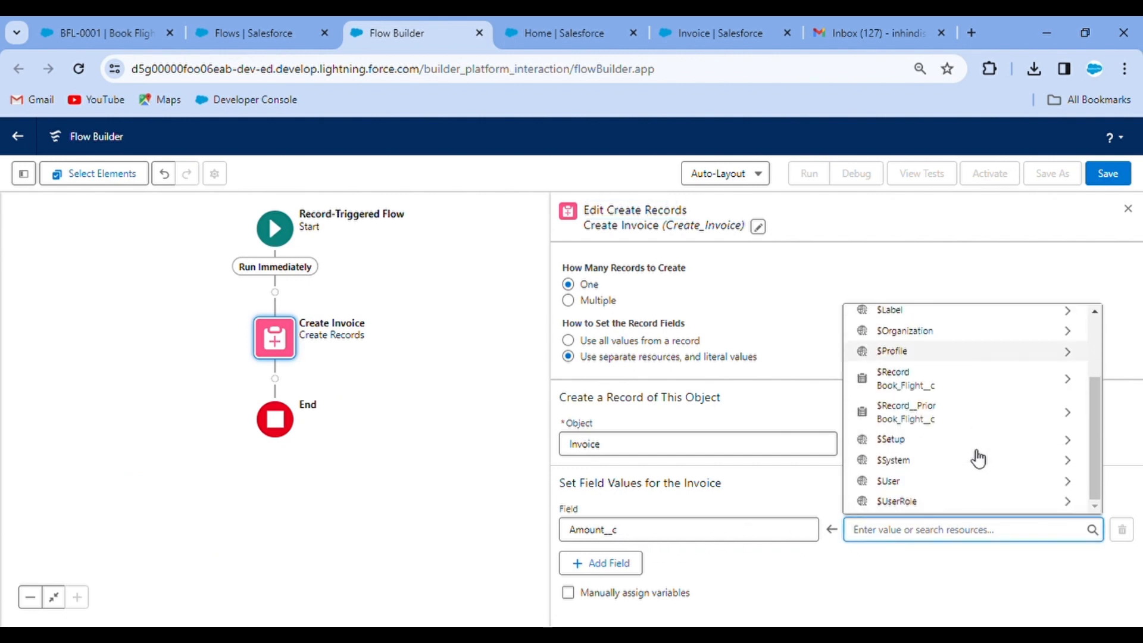
left_click(958, 391)
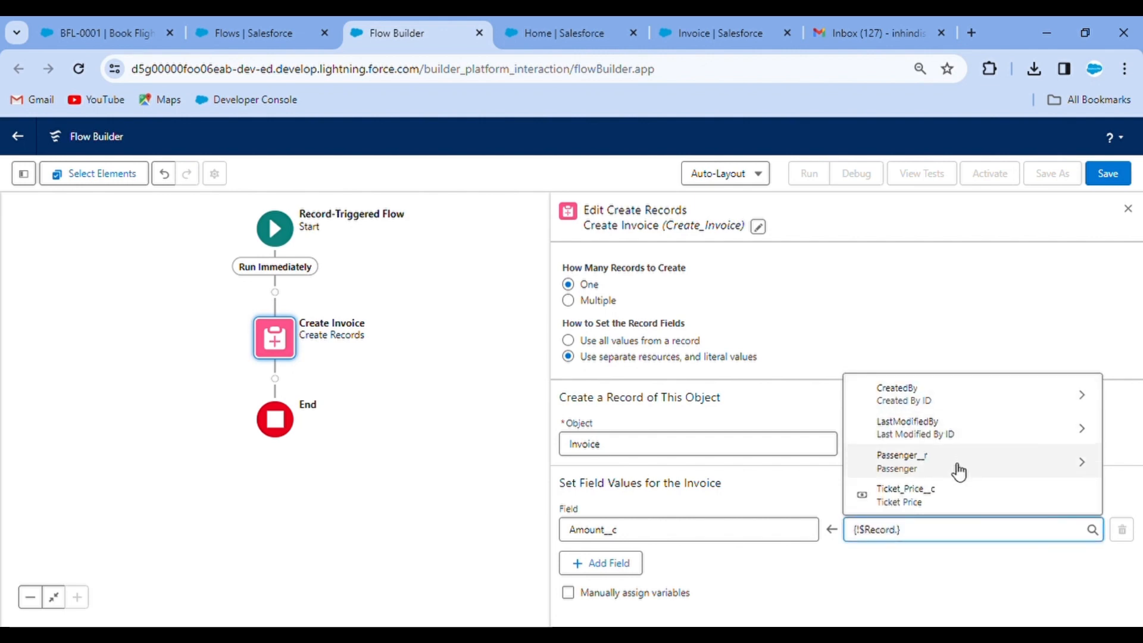
left_click(947, 497)
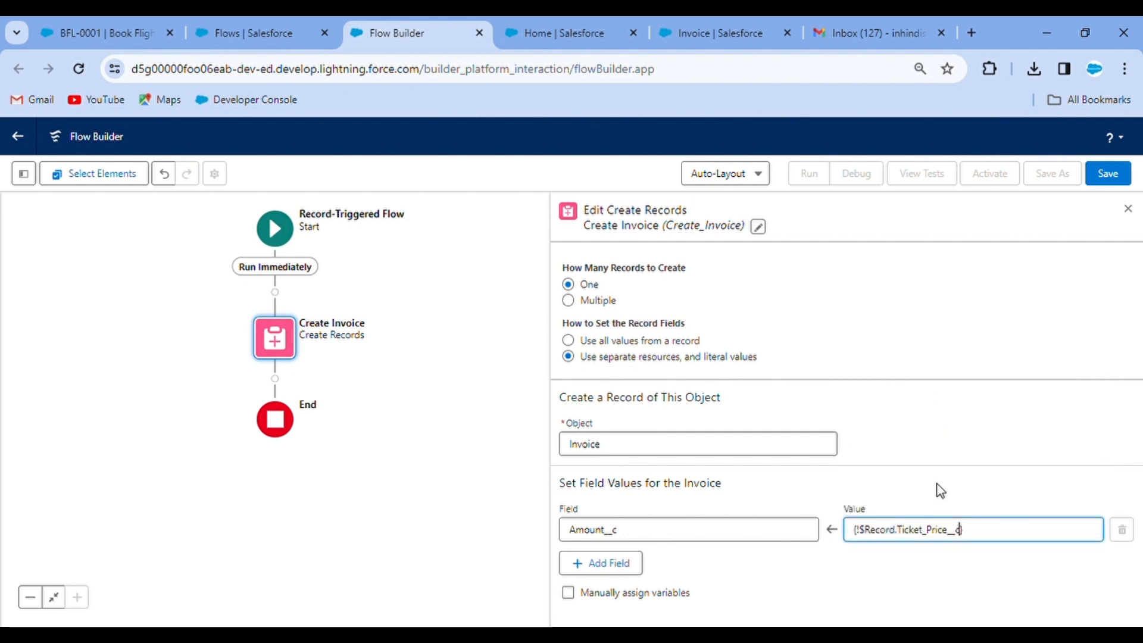
left_click(930, 465)
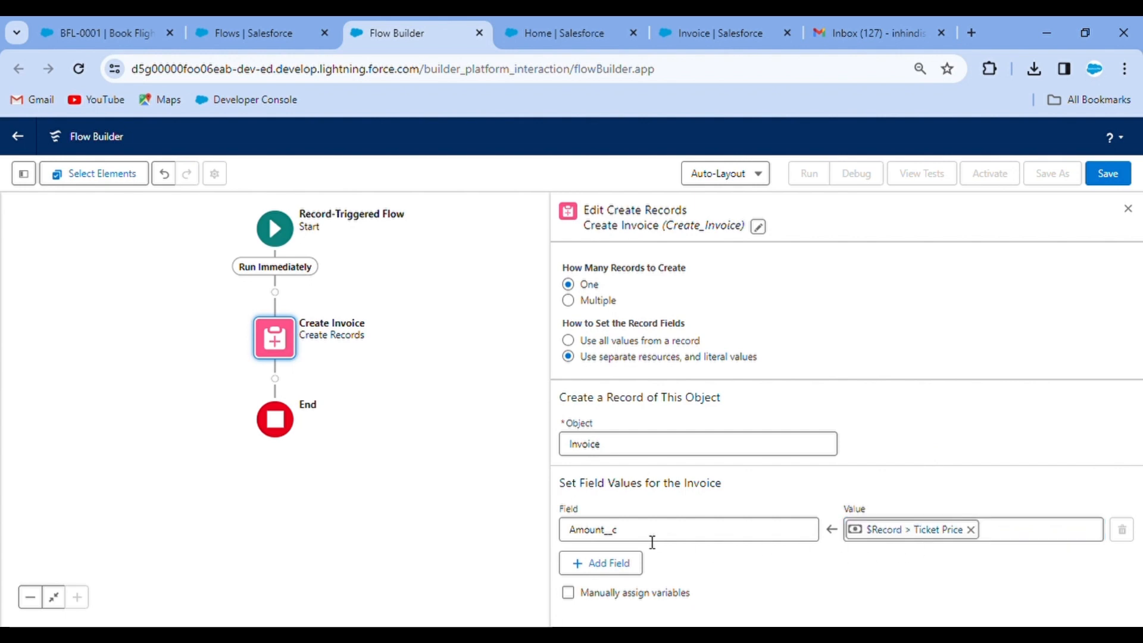
Add a second invoice field assignment that sets Book_Flight__c to $Record > Record ID.
left_click(620, 572)
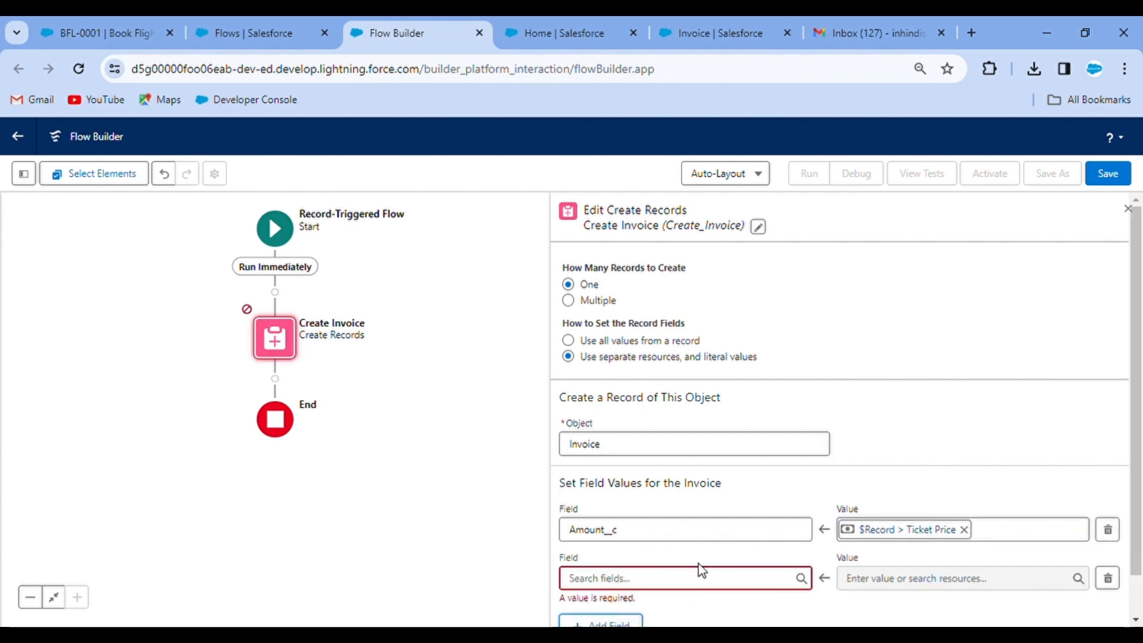
scroll(673, 548, "down", 1)
left_click(635, 543)
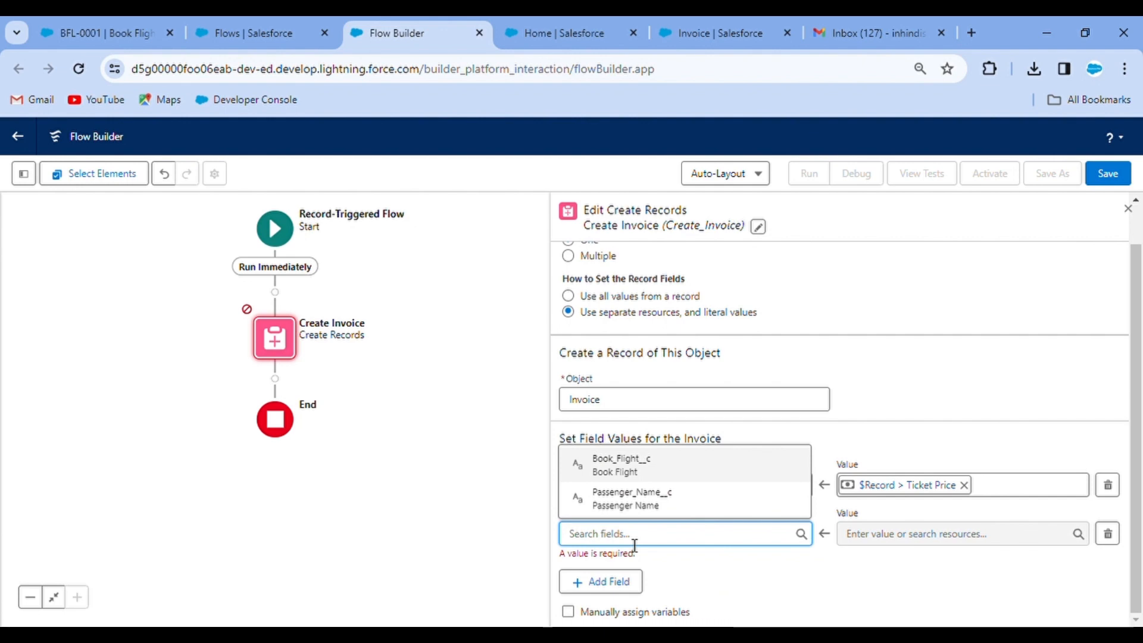
left_click(673, 477)
left_click(767, 567)
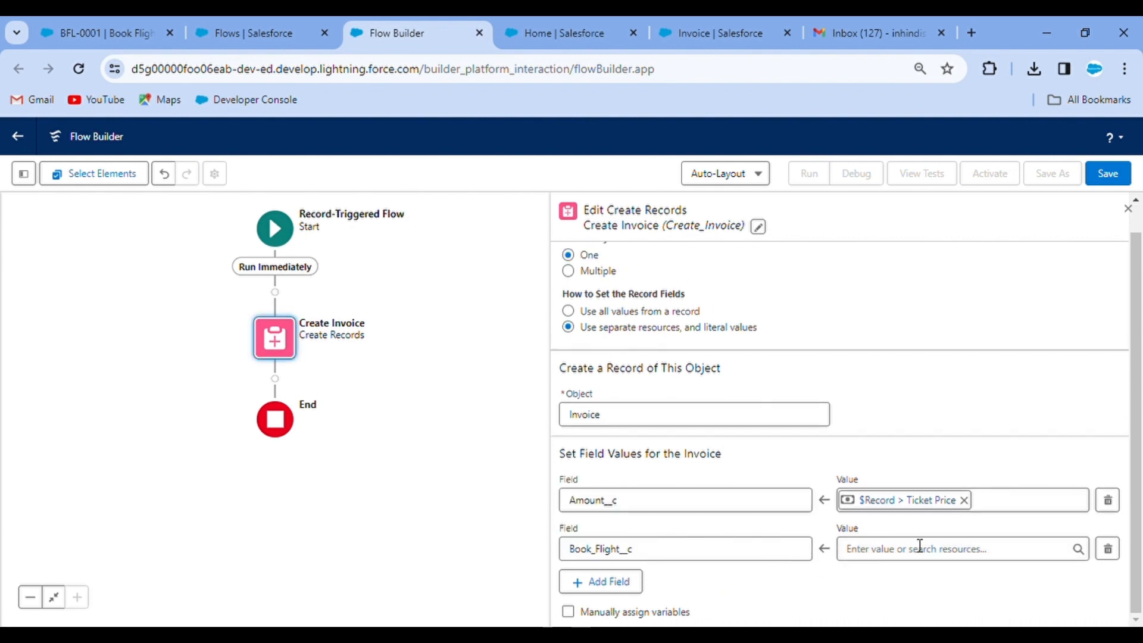
left_click(909, 560)
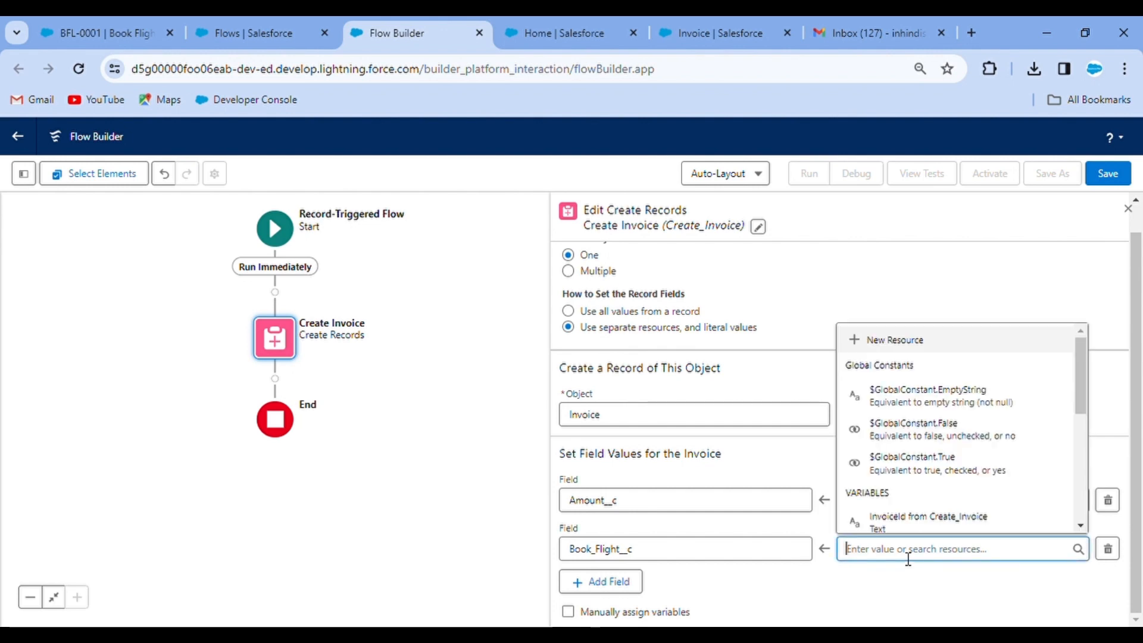
scroll(971, 459, "down", 5)
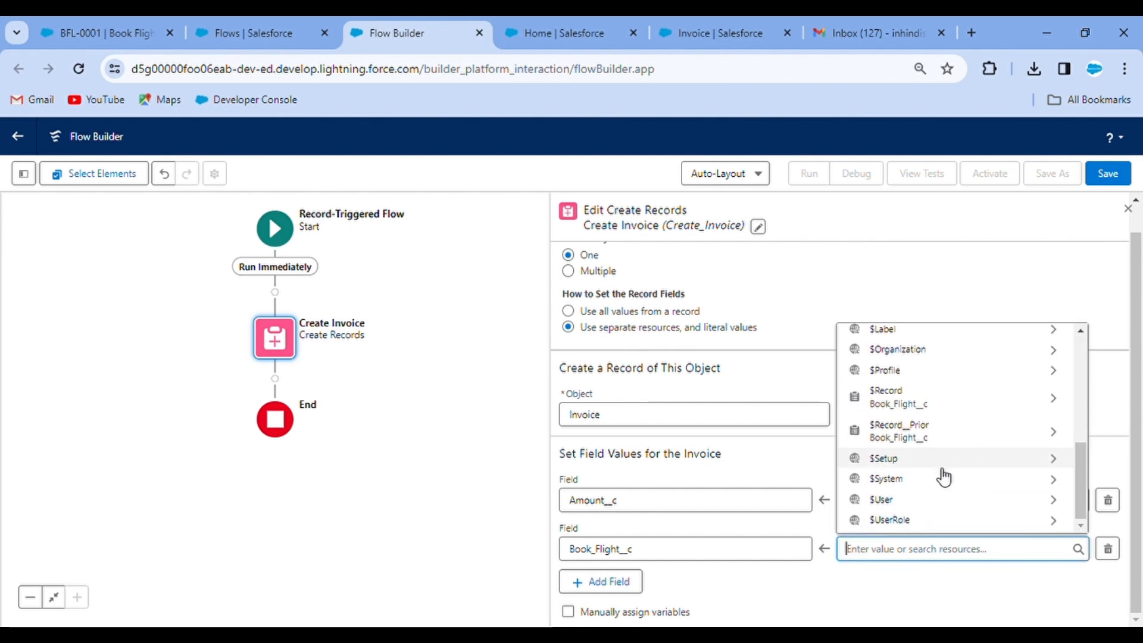
left_click(949, 407)
type("Id")
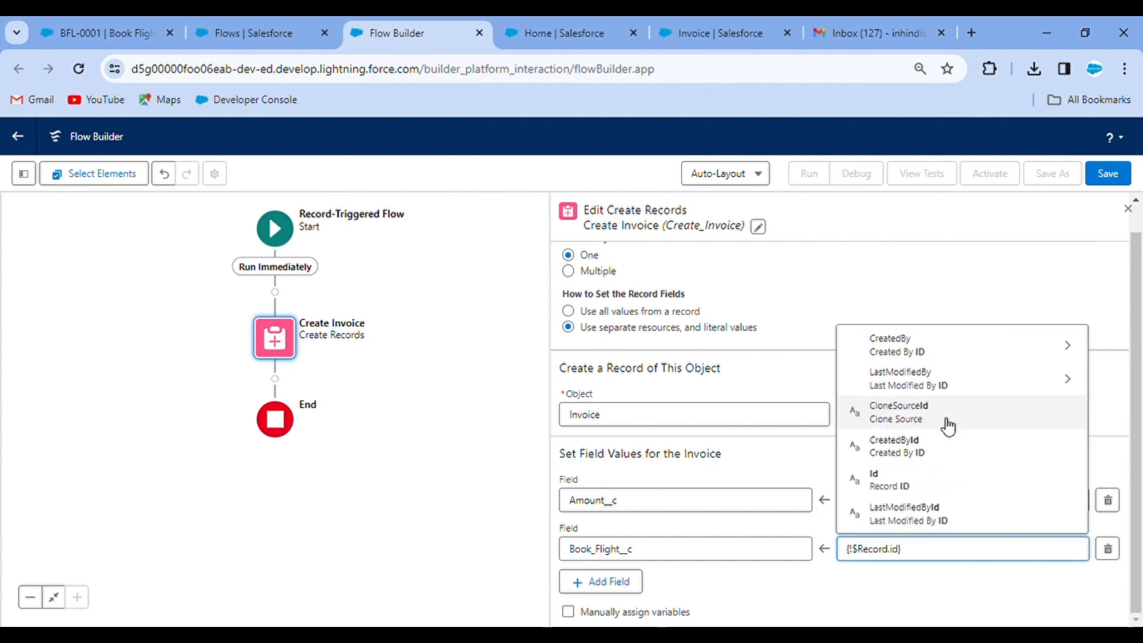
left_click(922, 478)
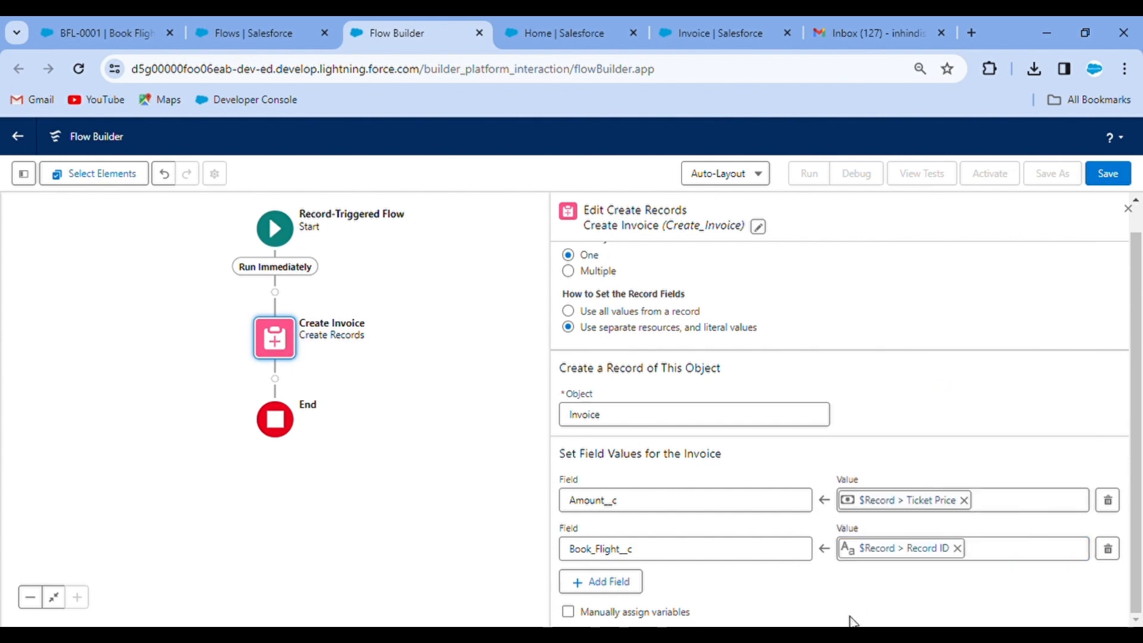
Add a third invoice field assignment with Passenger_Name__c as the field.
left_click(626, 584)
scroll(715, 583, "down", 1)
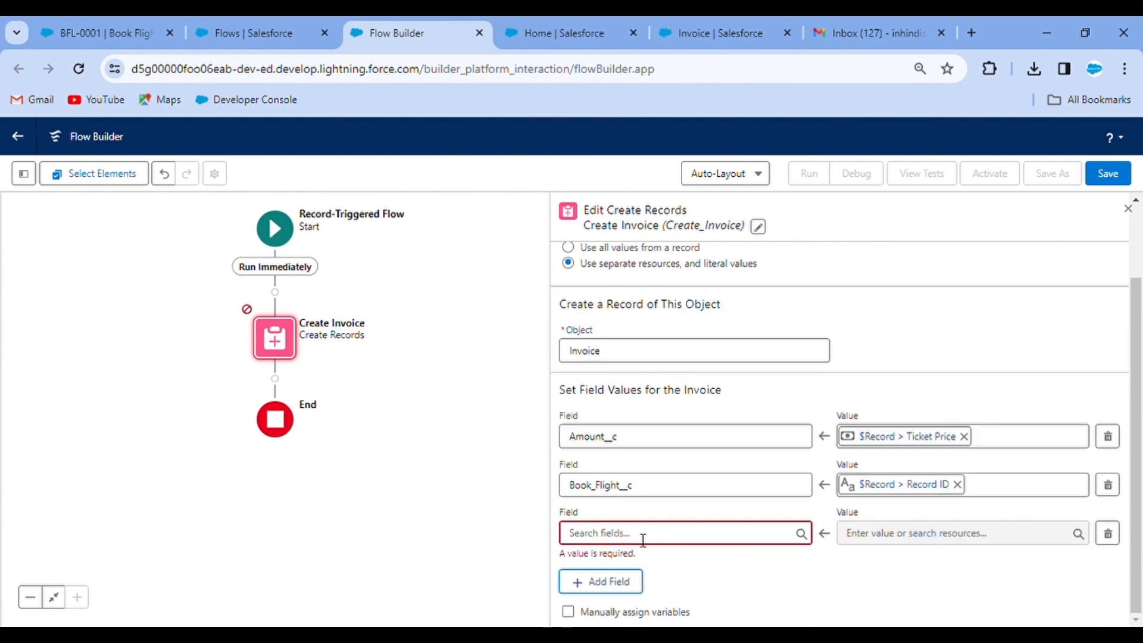
left_click(640, 534)
left_click(660, 511)
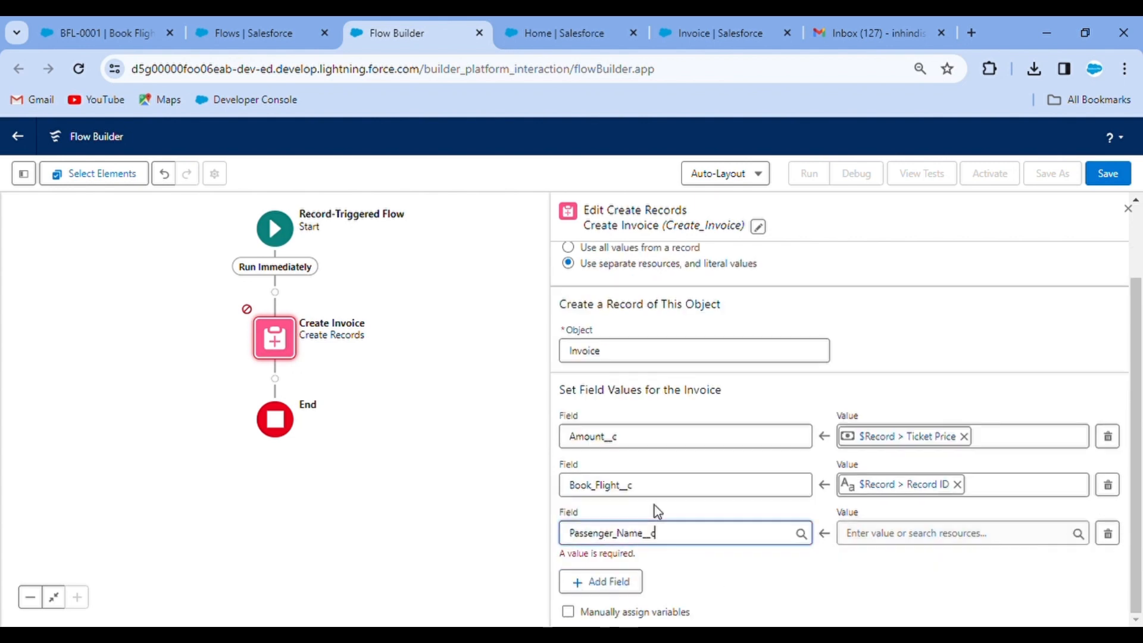
Open the passenger record linked to the booking to examine its Name field, and go back to the booking.
left_click(125, 22)
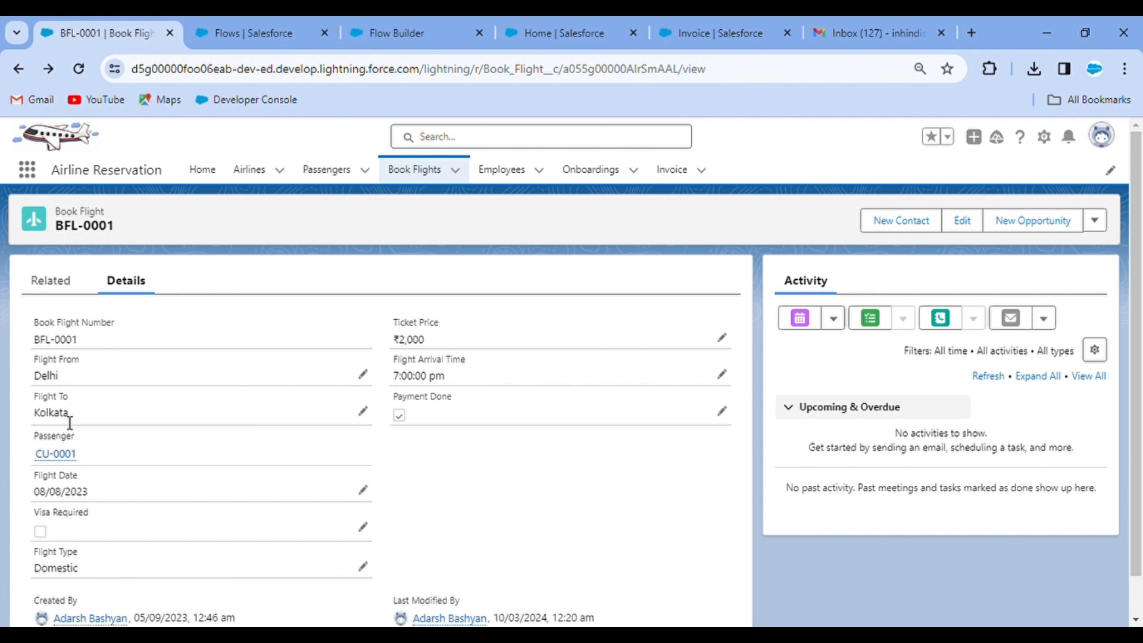
mouse_move(65, 457)
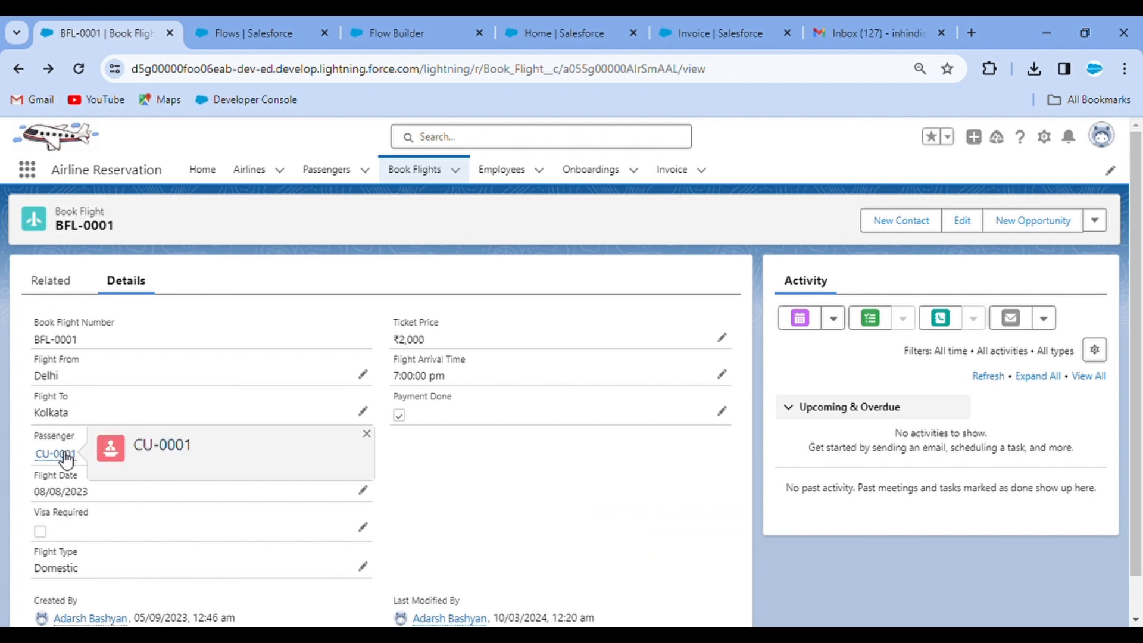
left_click(65, 456)
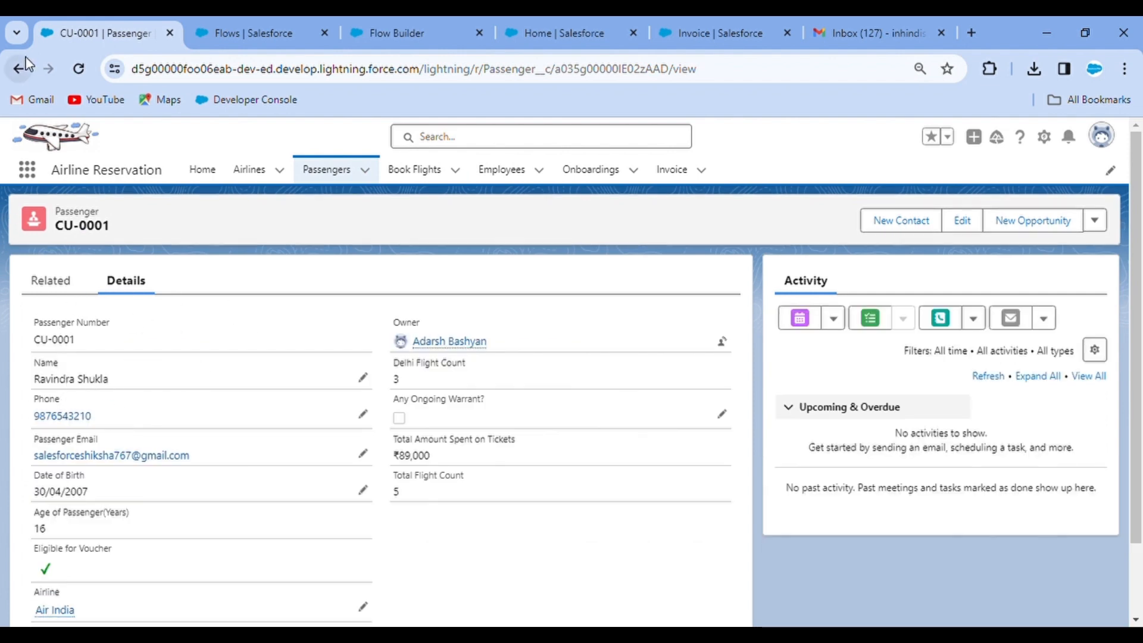
left_click(14, 68)
Back in the flow, set the Passenger_Name__c value to $Record > Passenger > Name, using the passenger's Name__c field.
left_click(385, 24)
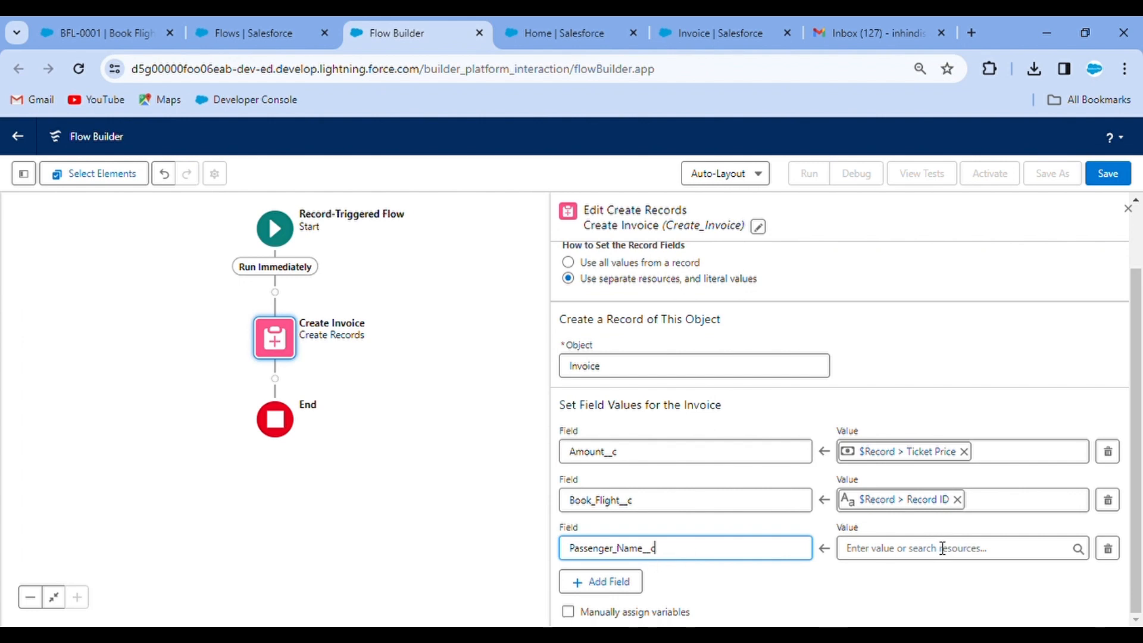
left_click(905, 554)
scroll(939, 434, "down", 5)
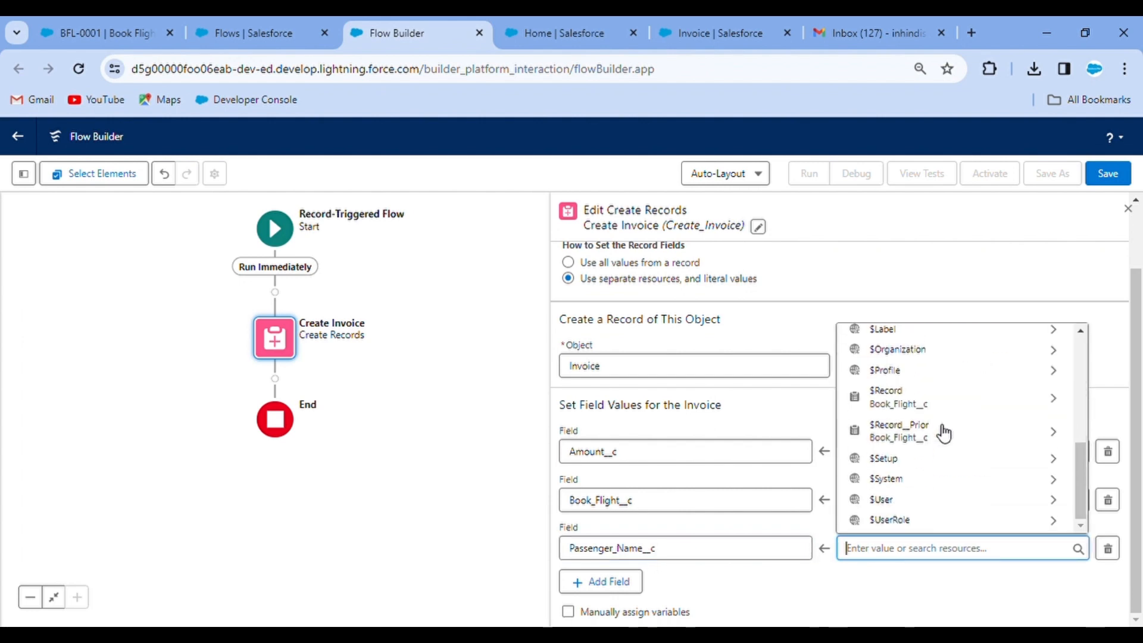
left_click(927, 402)
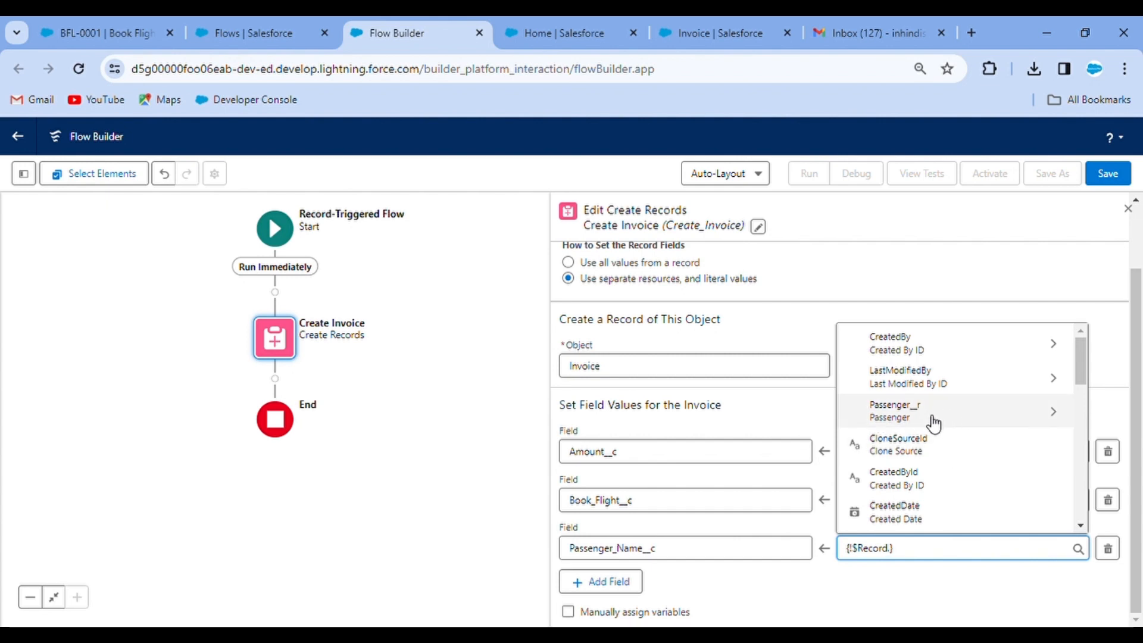
left_click(933, 422)
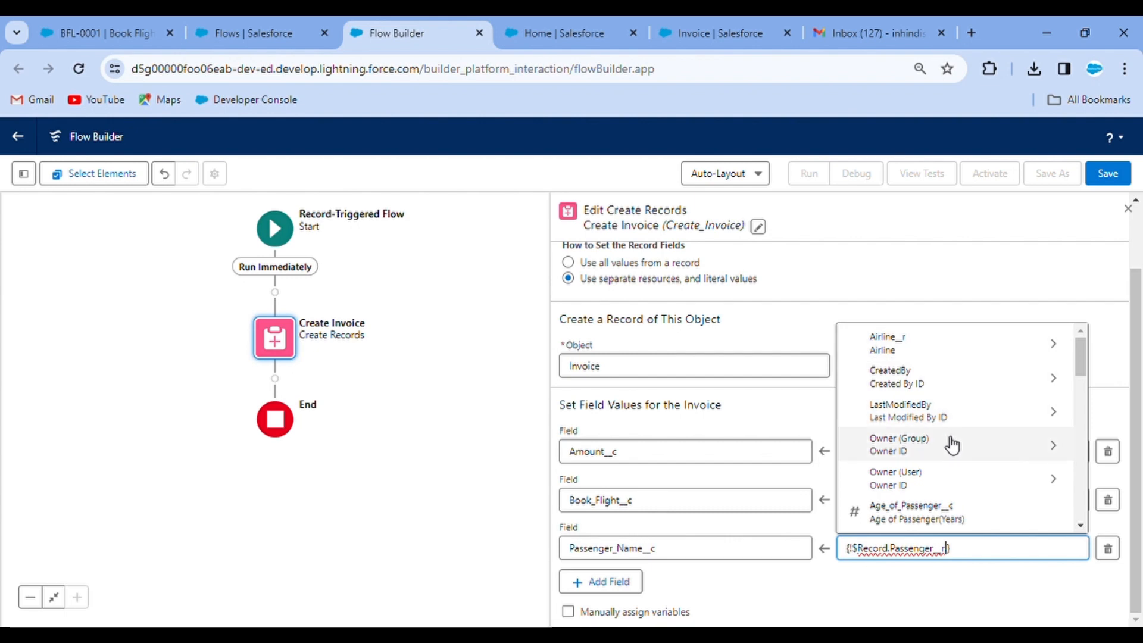
scroll(938, 475, "down", 3)
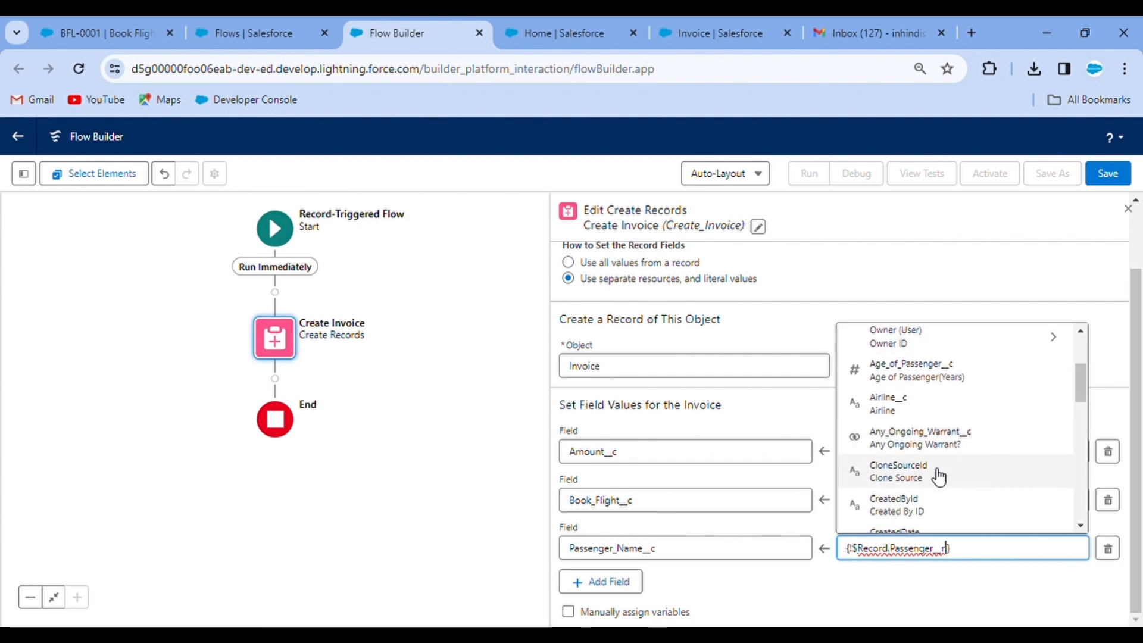
scroll(939, 476, "down", 8)
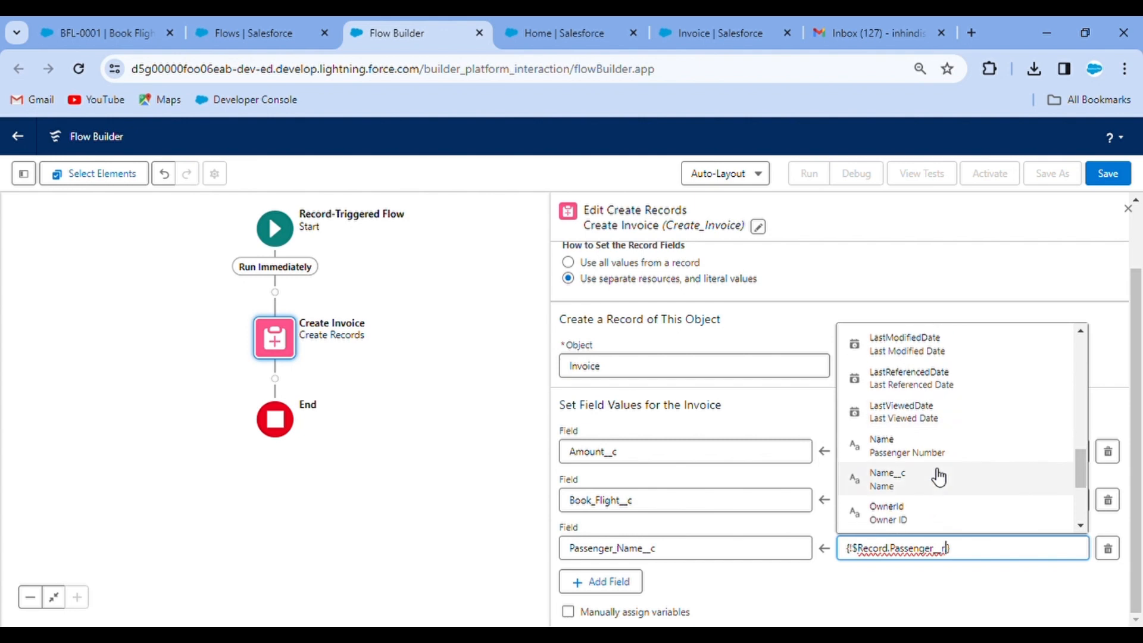
scroll(943, 469, "down", 1)
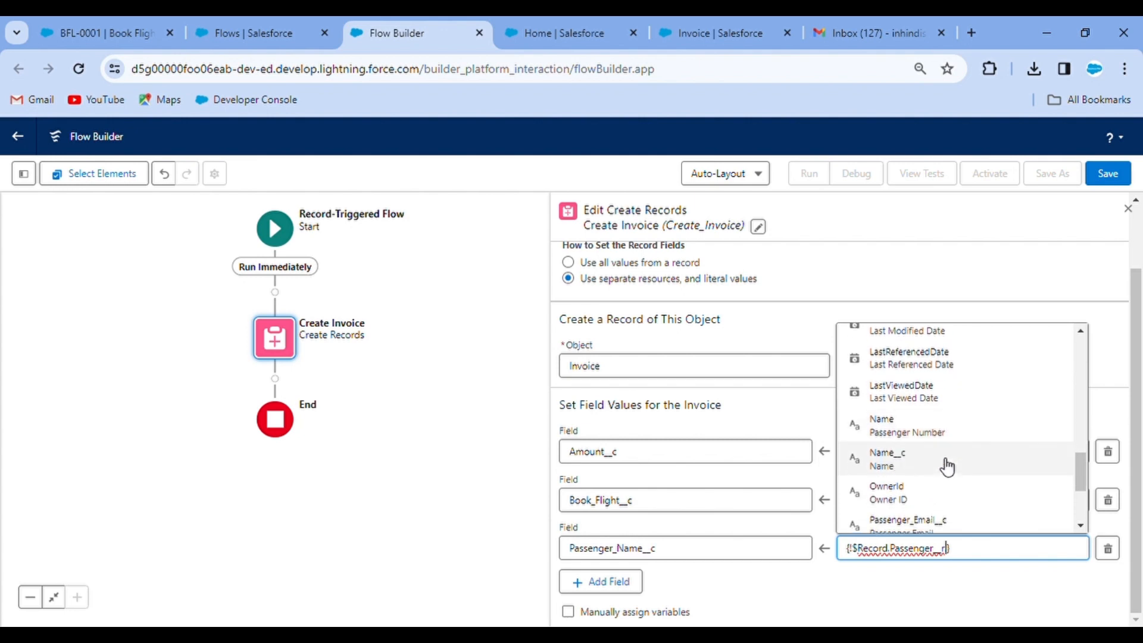
left_click(901, 467)
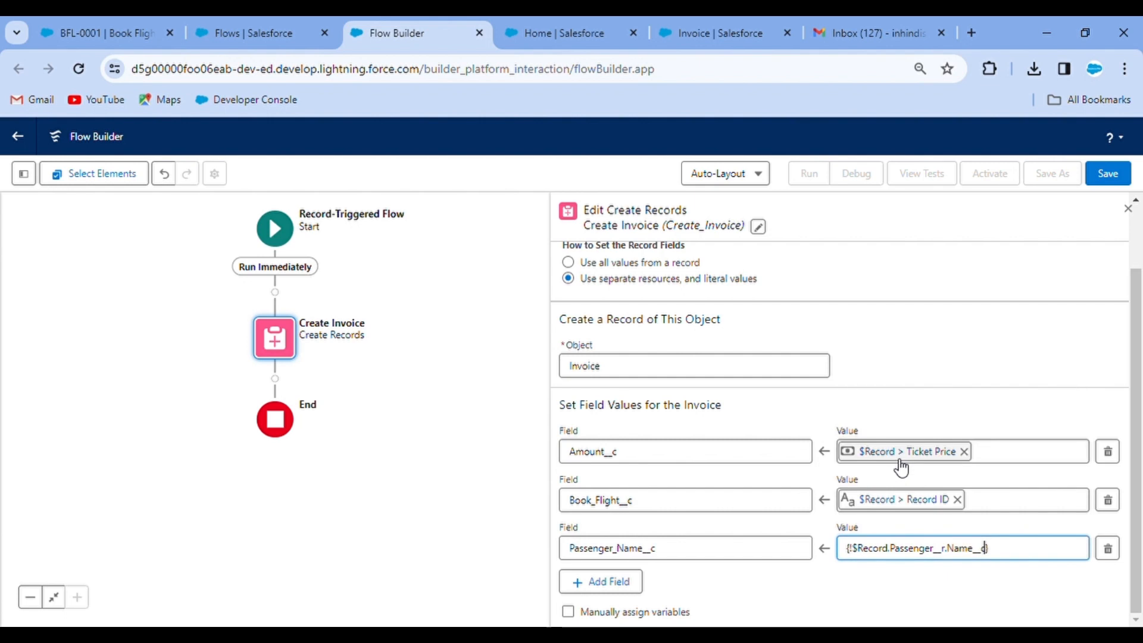
left_click(872, 598)
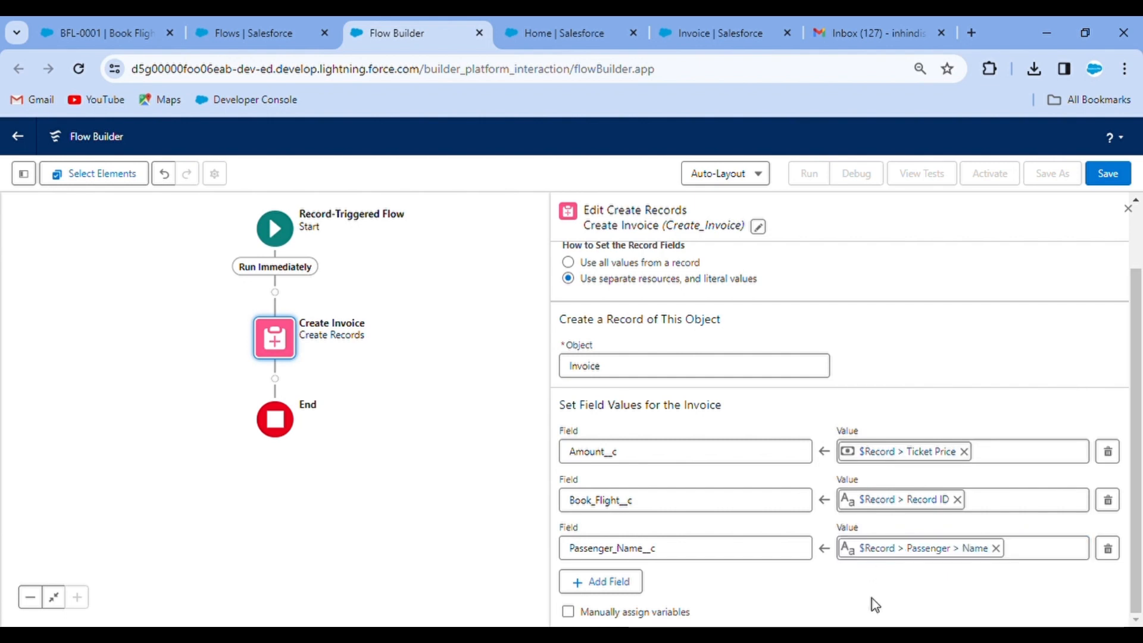
Save the flow as "Create Invoice Flow" with the description "Invoice creation after payment is done while booking the flight.".
left_click(1108, 173)
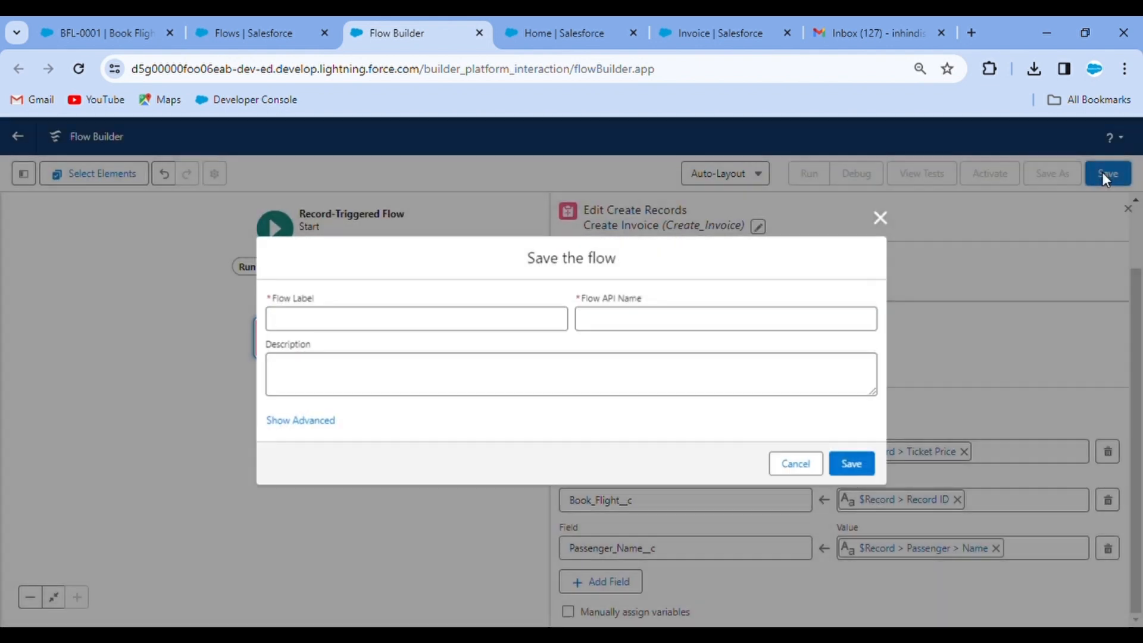
left_click(412, 331)
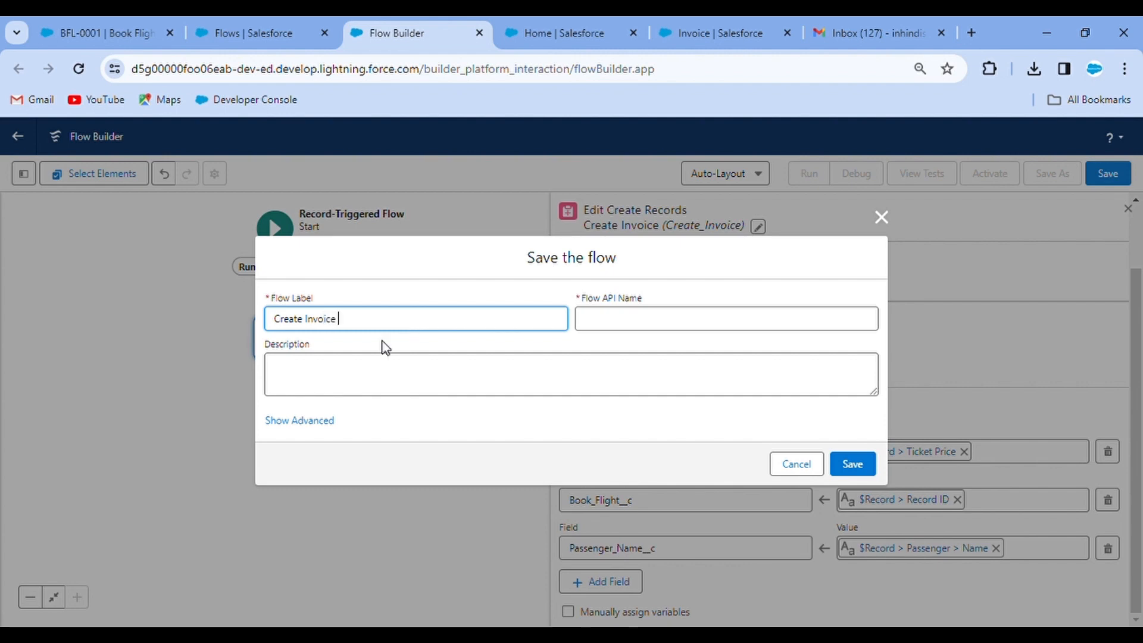
left_click(370, 370)
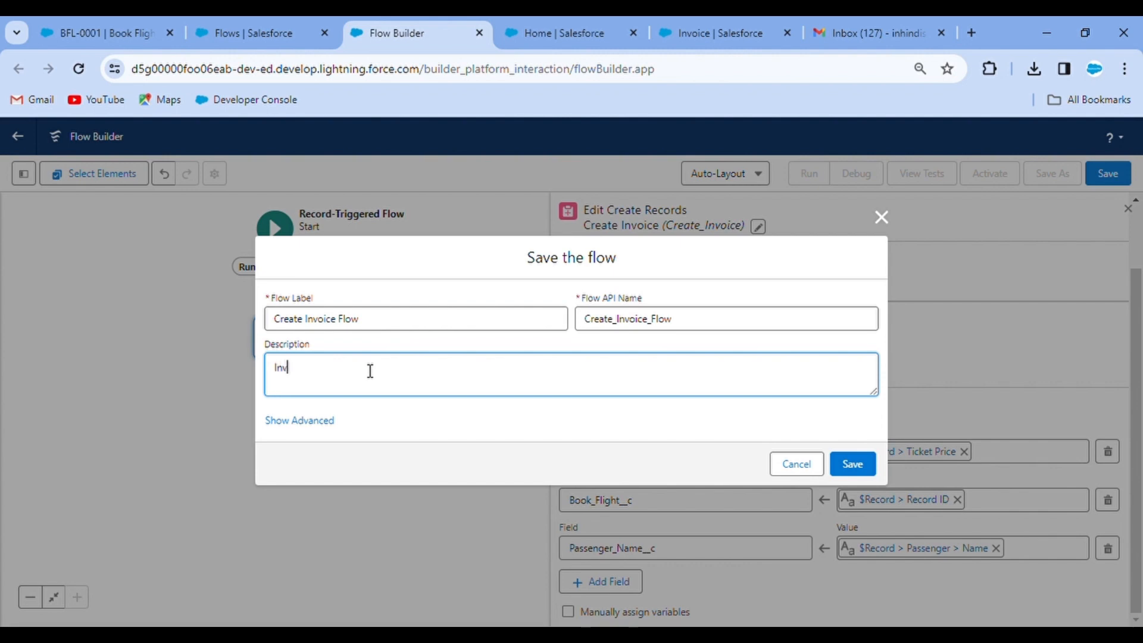
type("Invoice creation after")
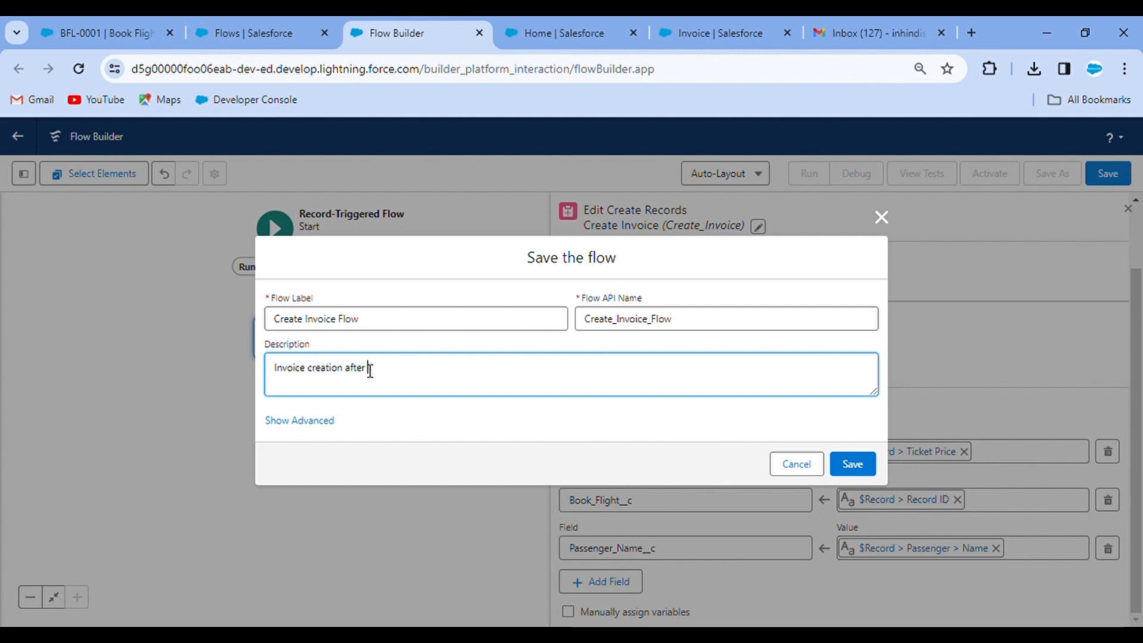
key("BackSpace")
key("BackSpace")
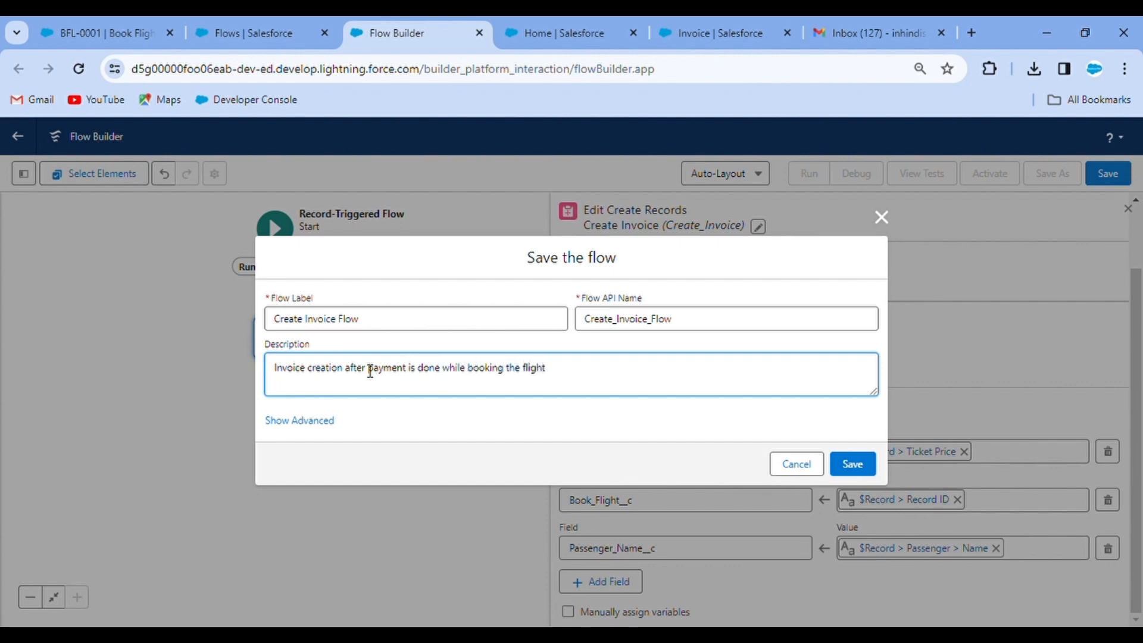
type(".")
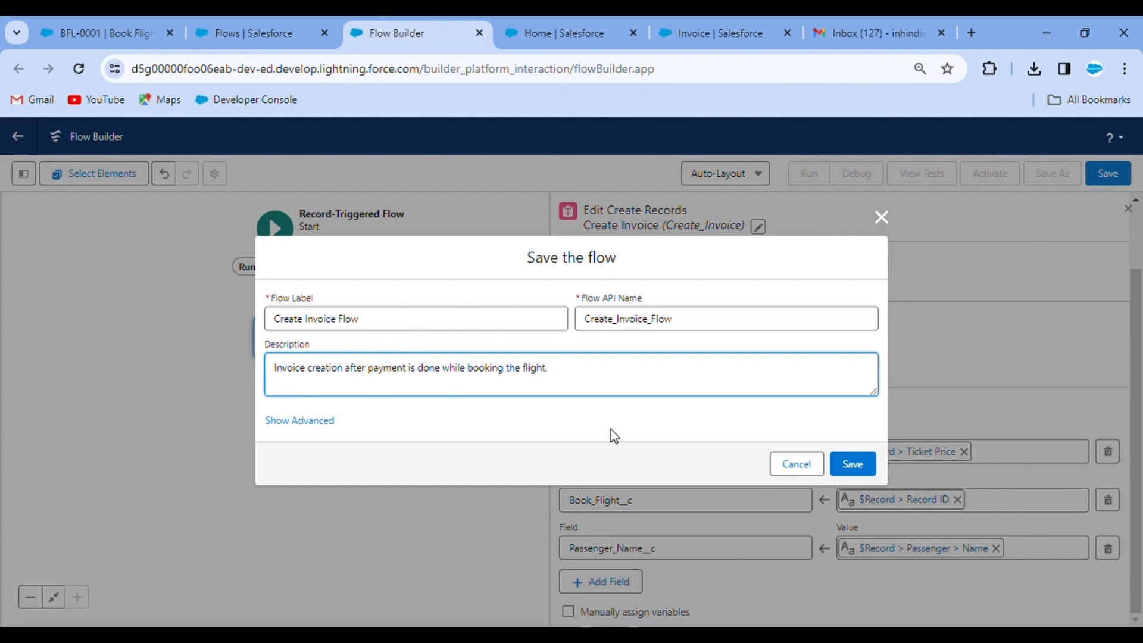
left_click(860, 461)
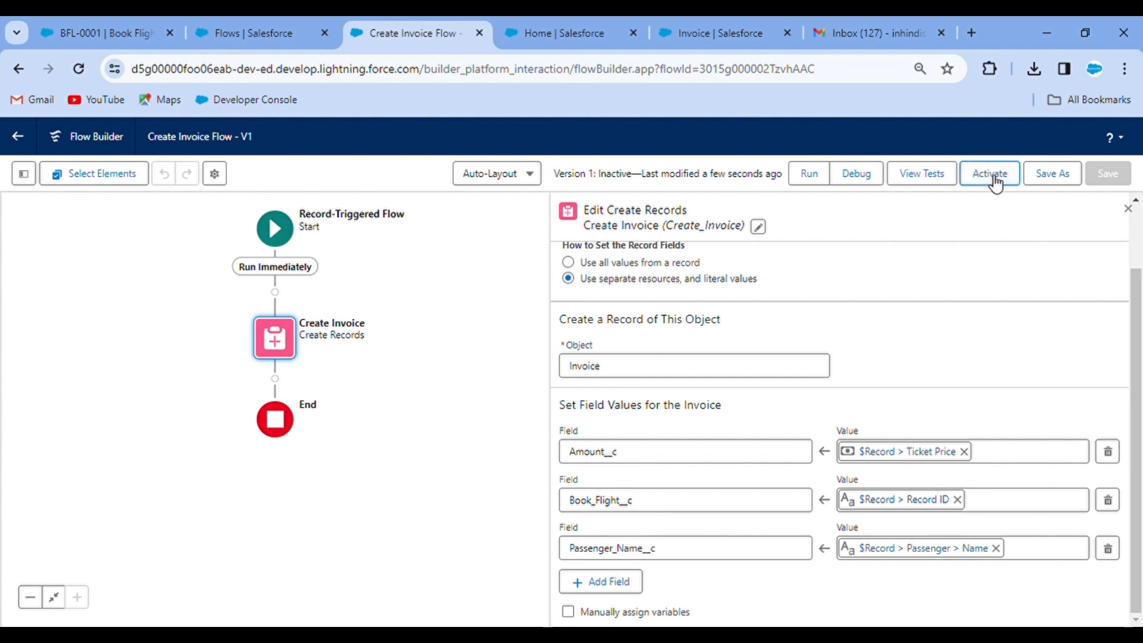
Switch to the BFL-0001 booking, reload it, and check its related invoices before returning to its details.
left_click(89, 28)
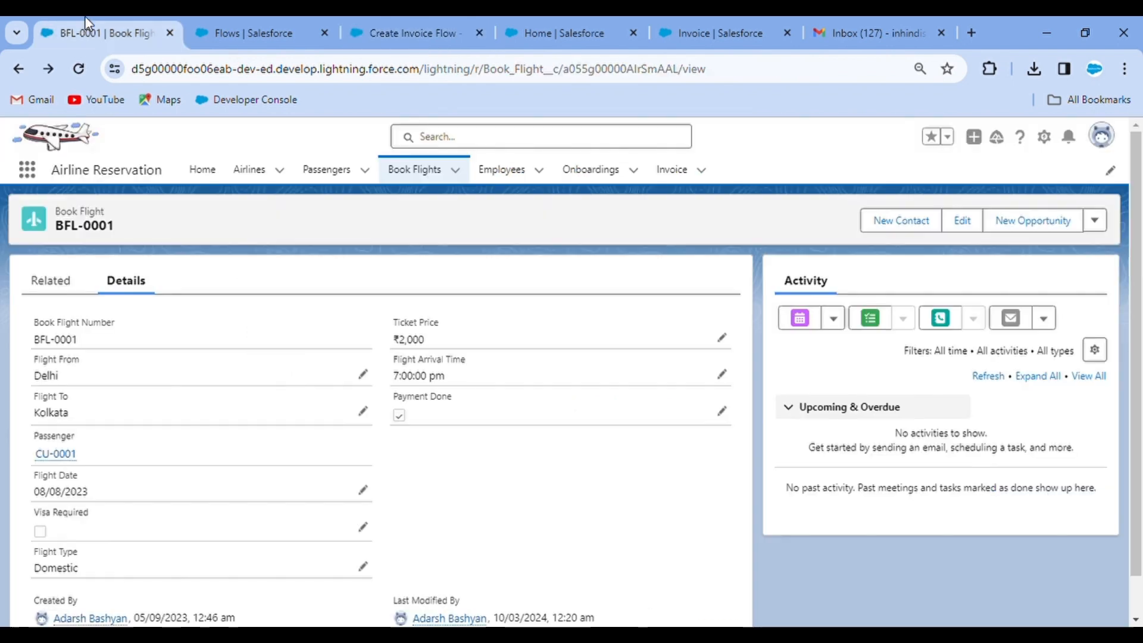
key("F5")
left_click(58, 286)
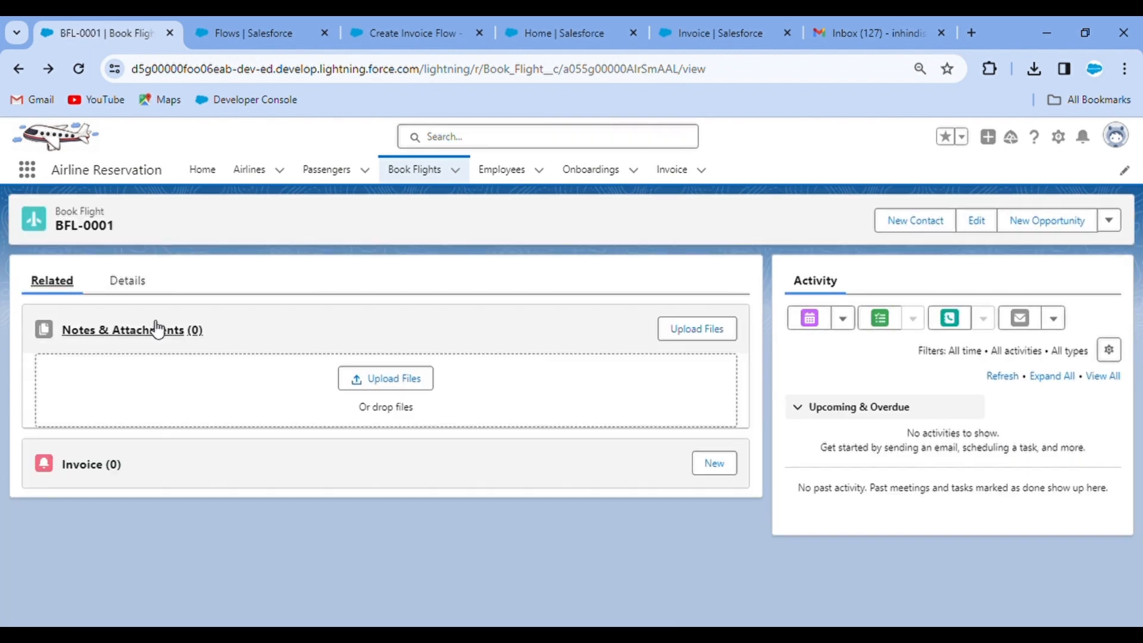
left_click(145, 287)
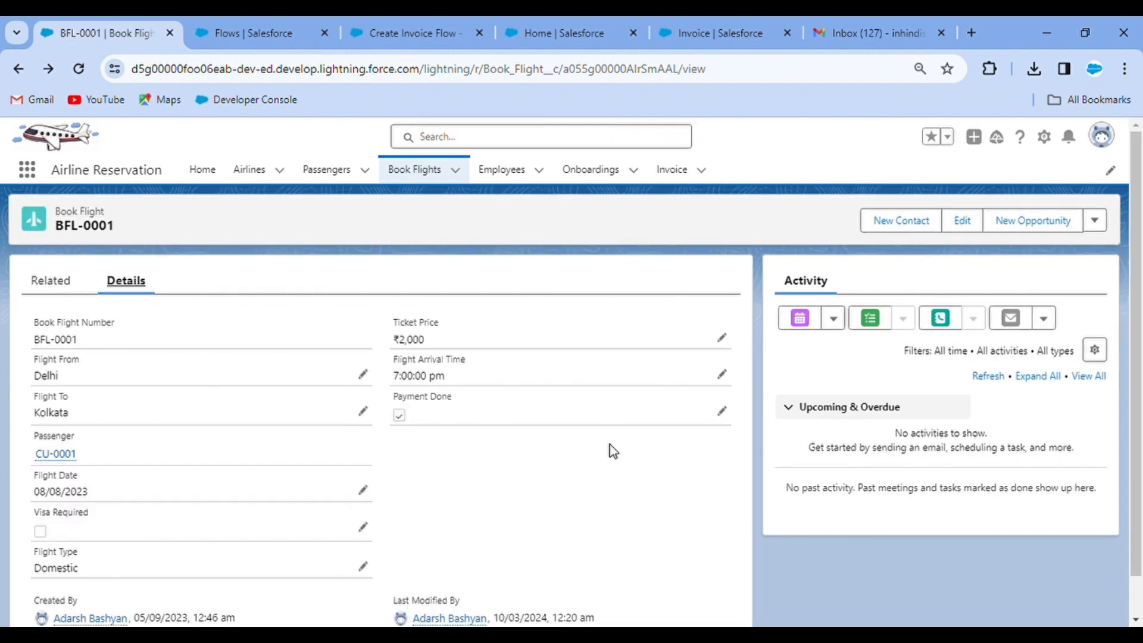
Uncheck Payment Done on the booking and save it, then check the related invoices and return to the details.
left_click(723, 411)
left_click(400, 415)
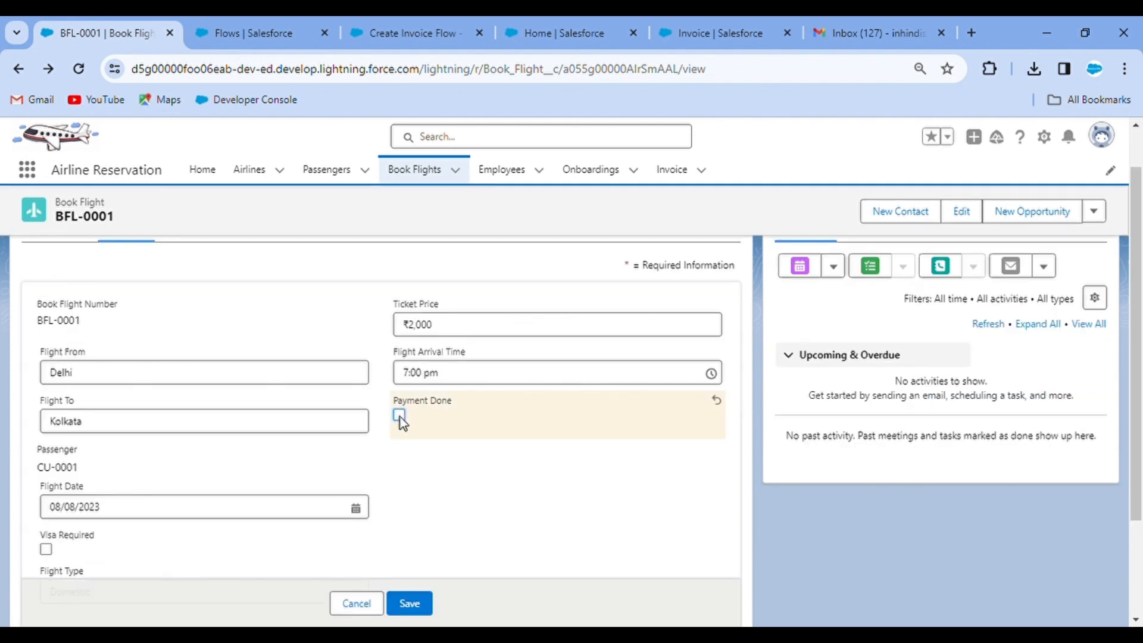
left_click(416, 605)
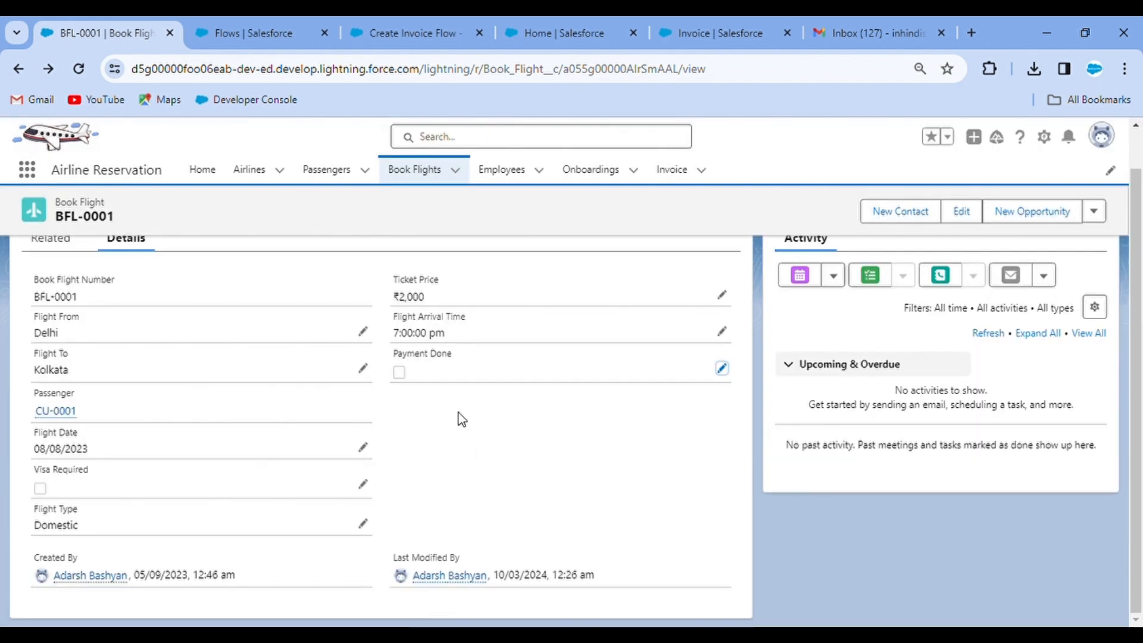
scroll(394, 402, "up", 1)
left_click(46, 289)
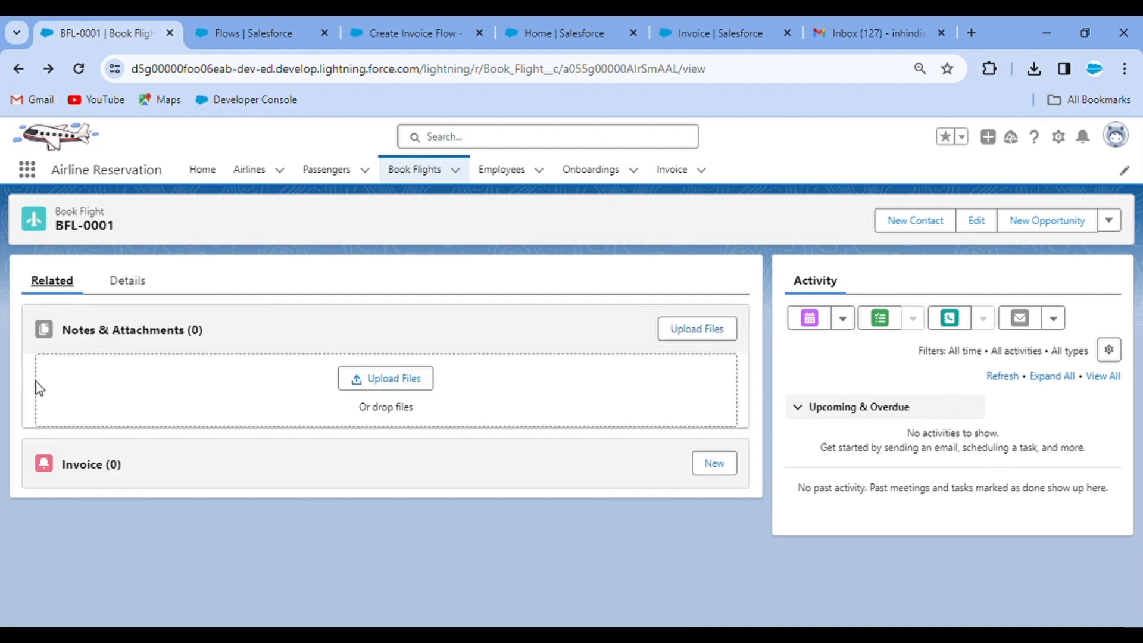
left_click(123, 284)
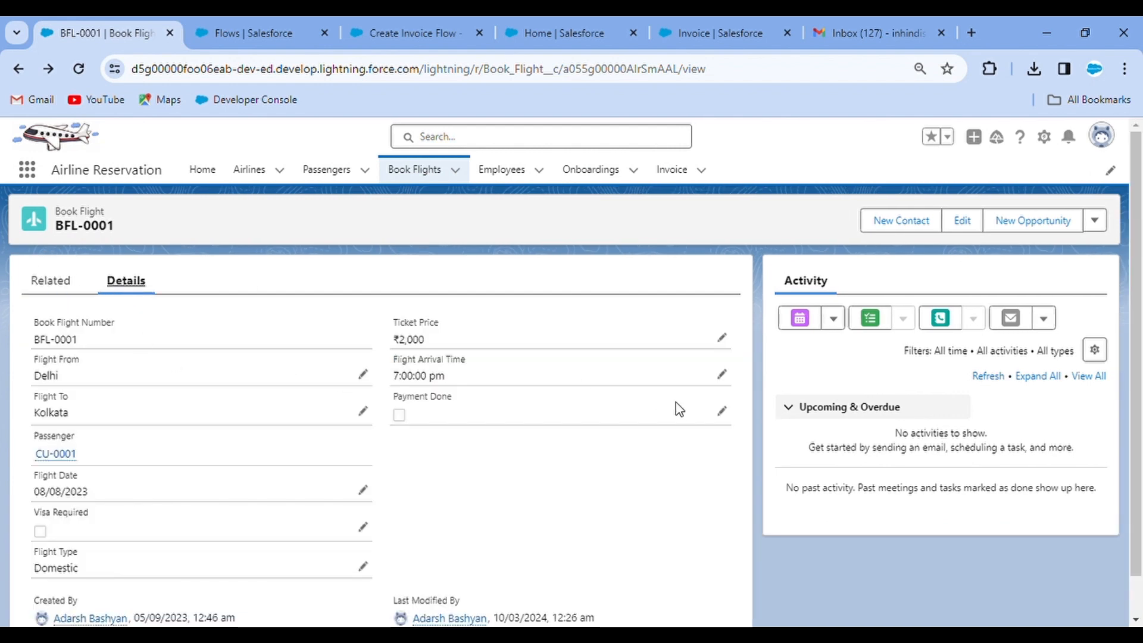
Check Payment Done on the BFL-0001 booking and save the record.
left_click(721, 412)
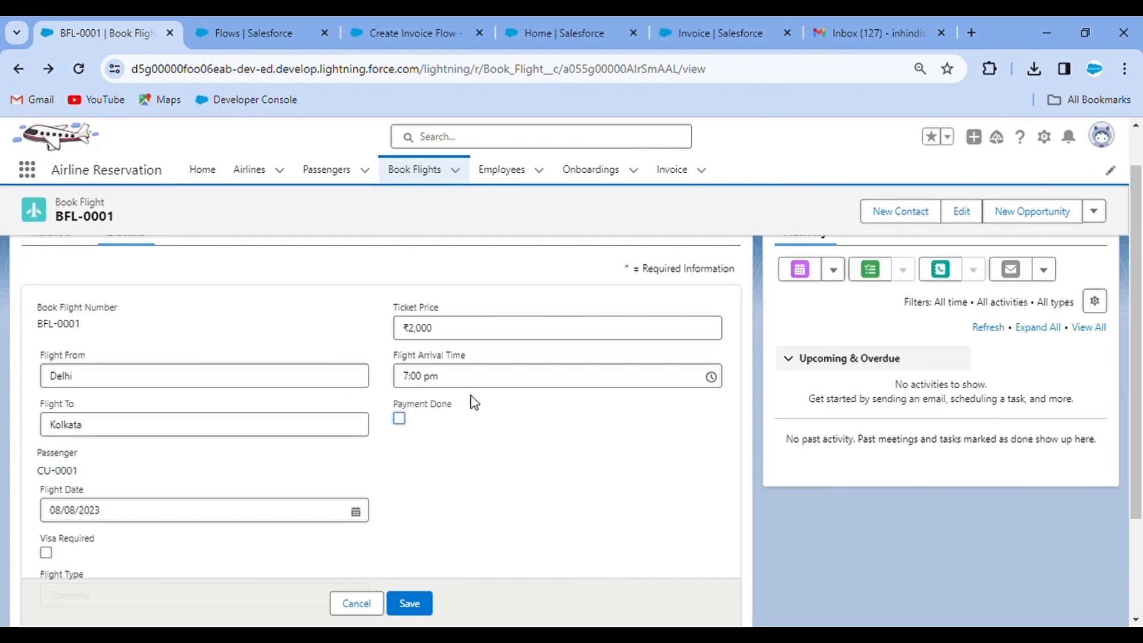
left_click(399, 418)
left_click(416, 603)
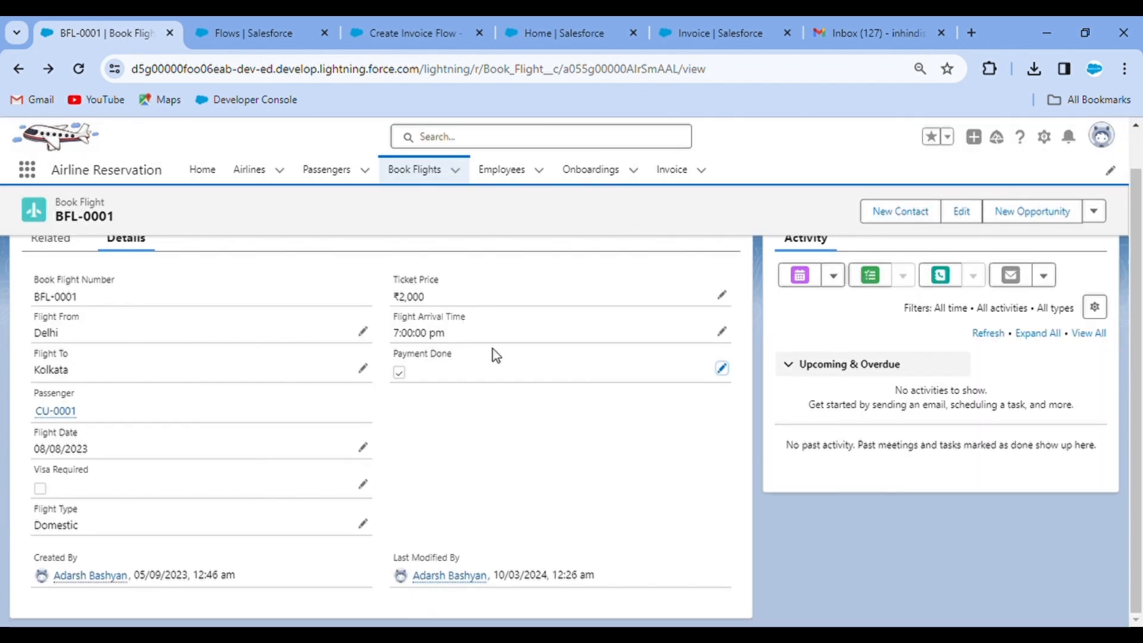
Open the booking's related invoice to examine its amount, passenger name and booking link, and go back to the booking.
scroll(417, 369, "up", 1)
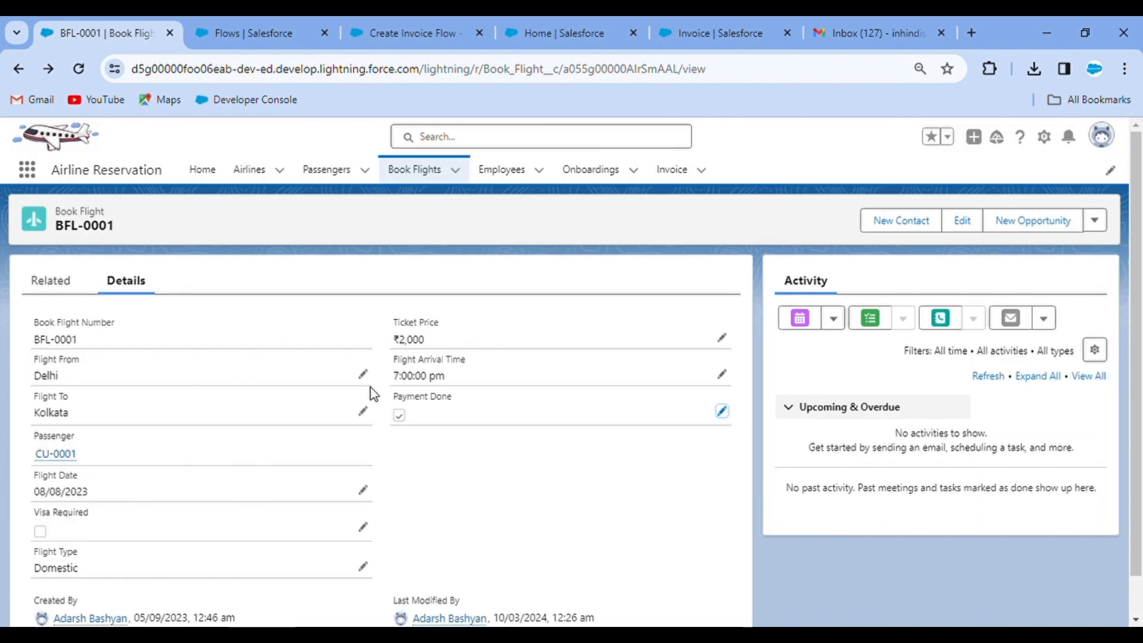
left_click(52, 293)
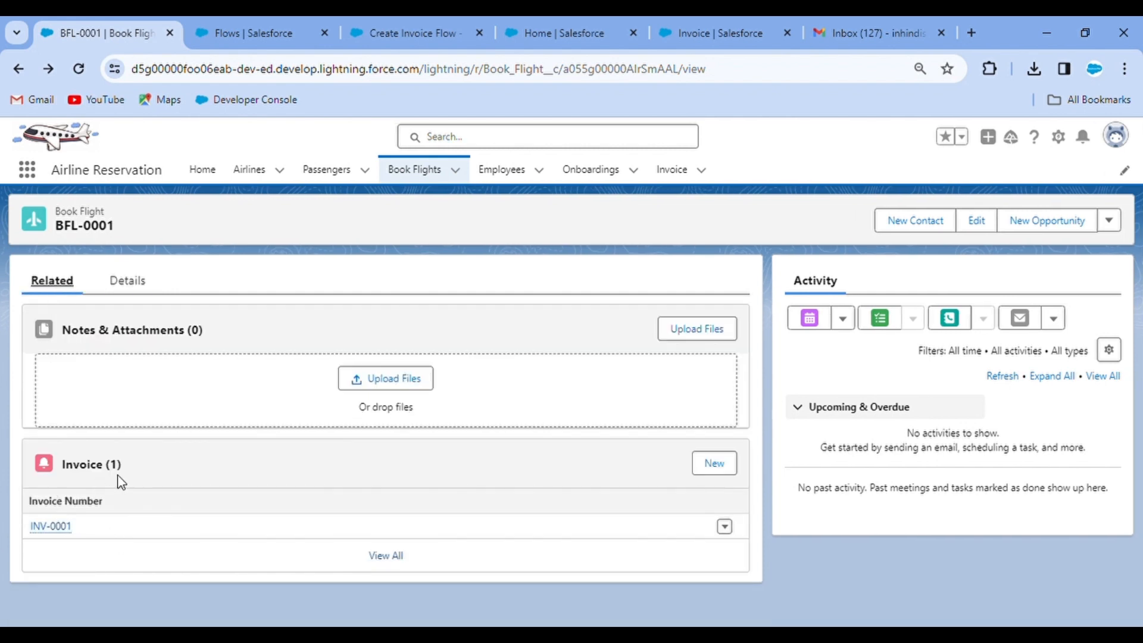
left_click(52, 526)
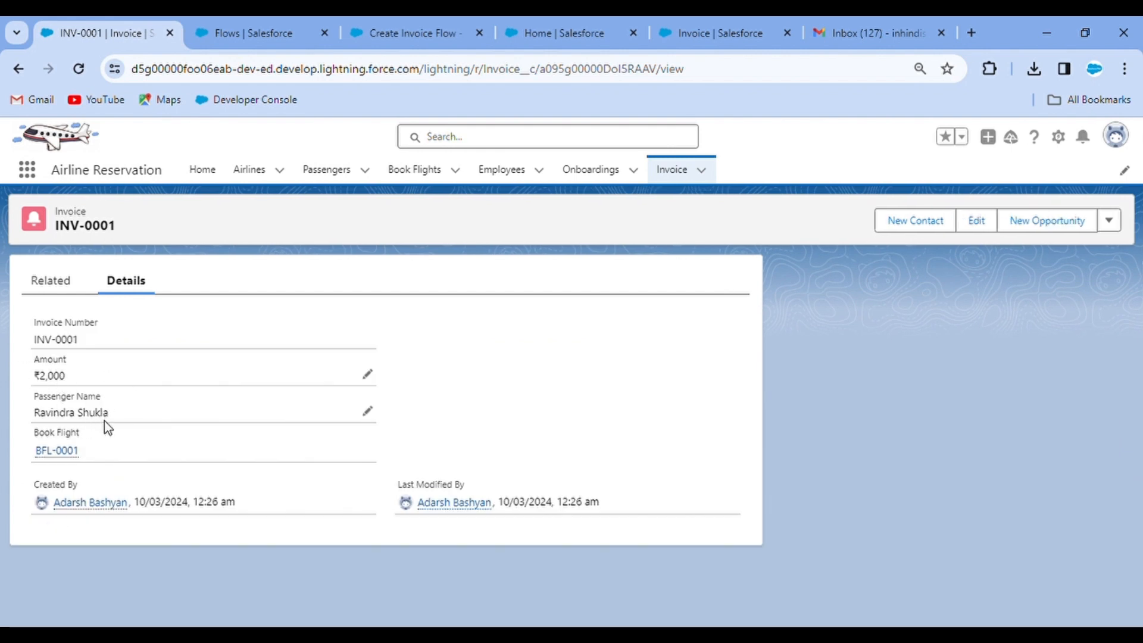
left_click(10, 68)
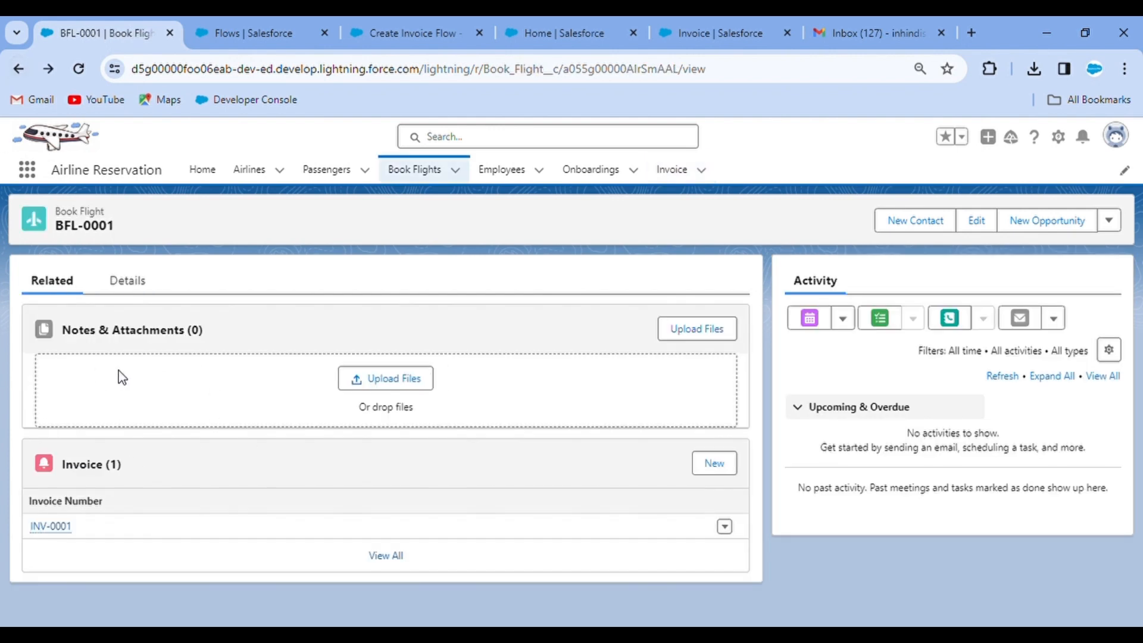
Start a new Book Flight record from Kanpur to Luncknow with a ticket price of 1300.
left_click(412, 173)
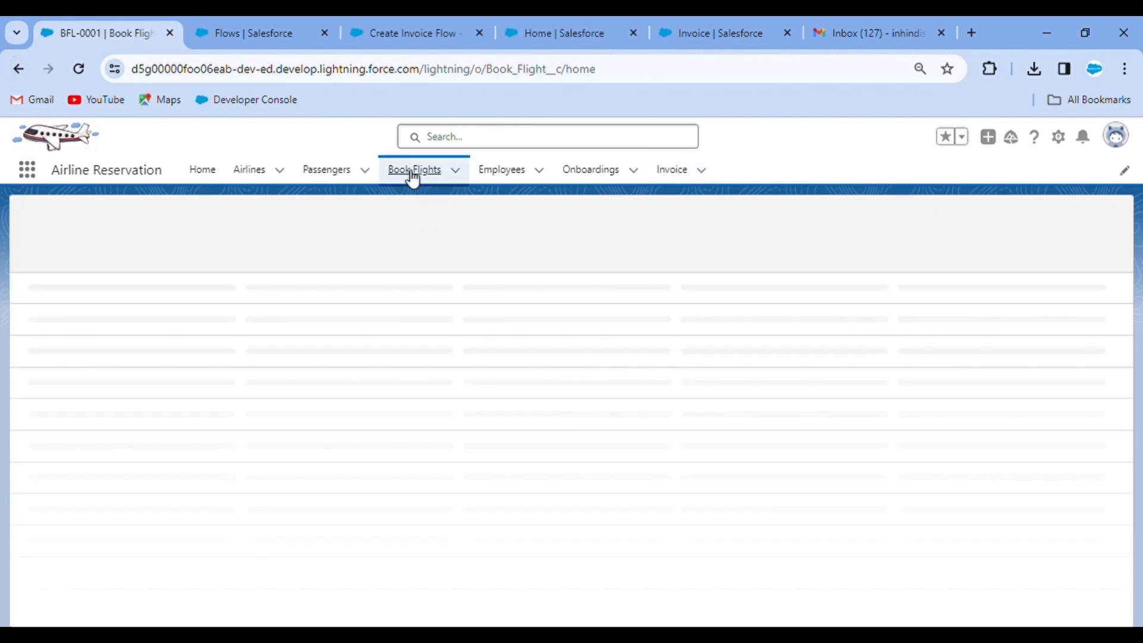
left_click(963, 223)
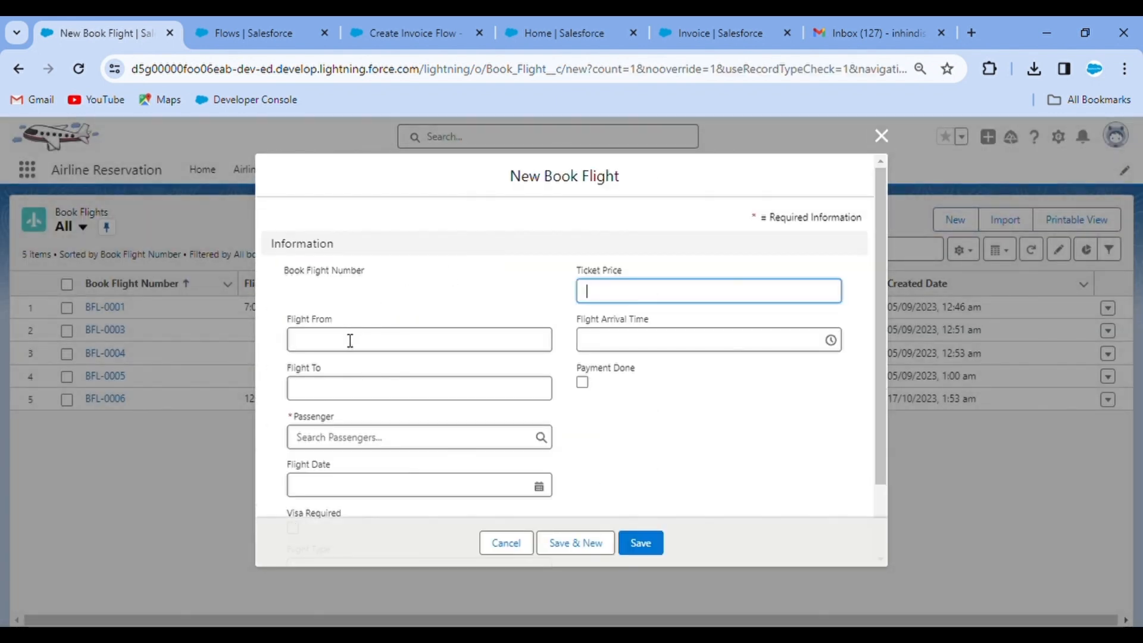
left_click(350, 341)
type("Kanpur")
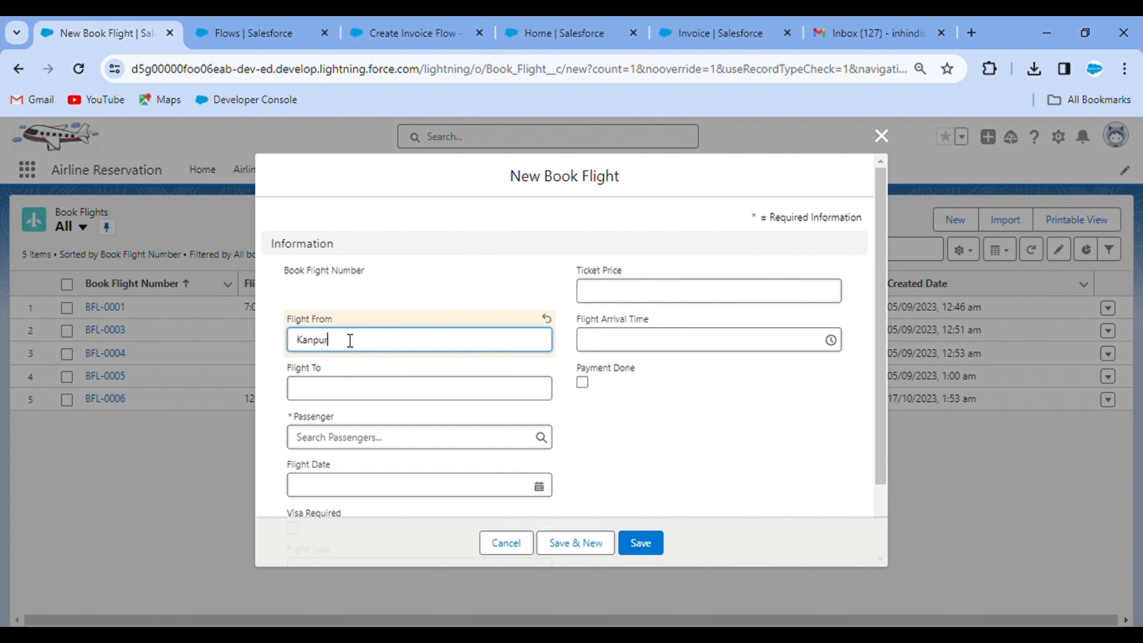
left_click(350, 398)
type("Lunckow")
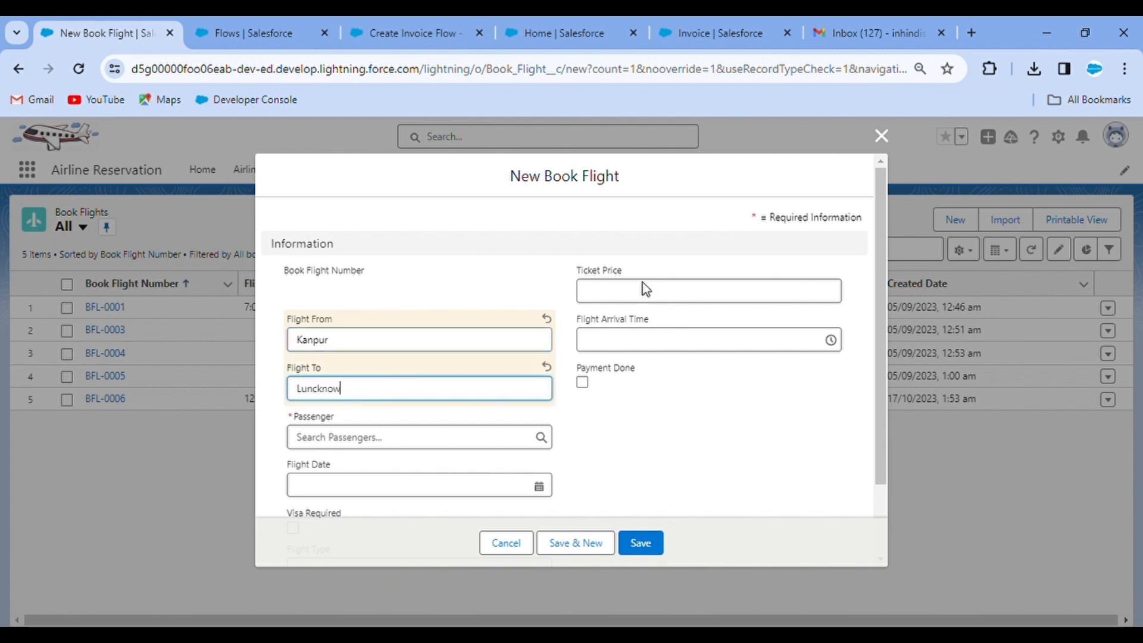
left_click(644, 296)
type("1300")
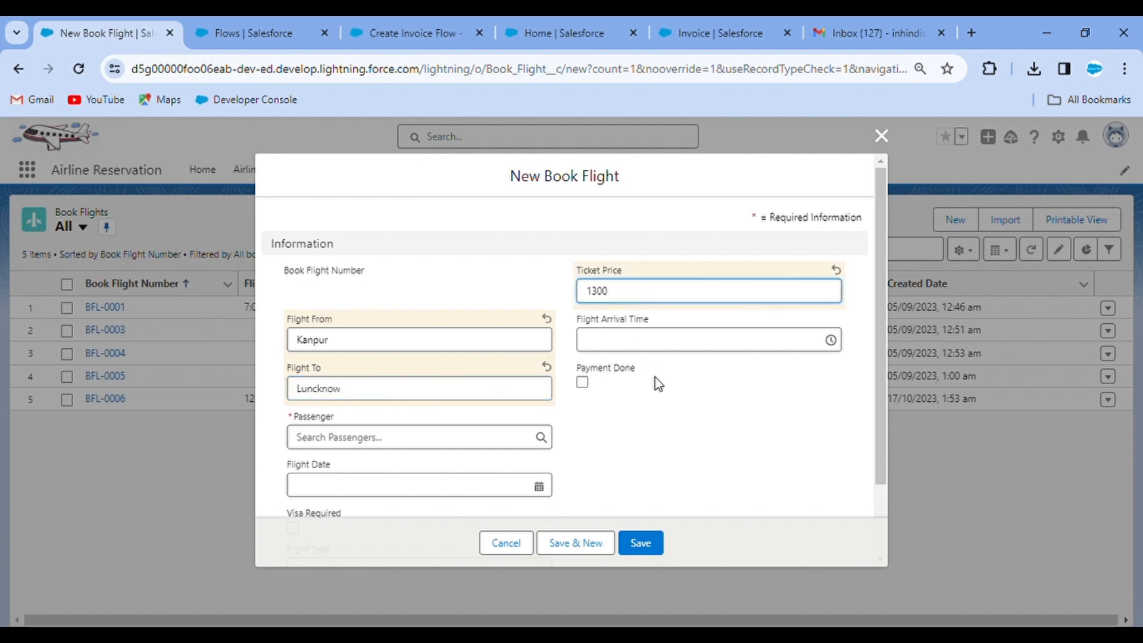
left_click(657, 384)
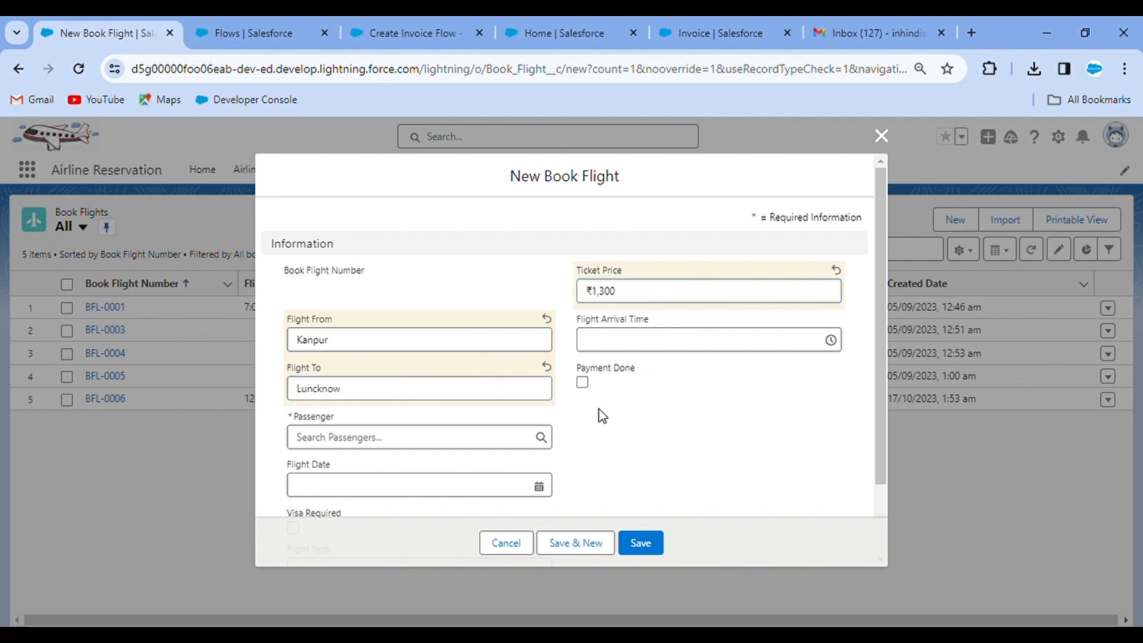
Assign the recently used passenger to the new booking and set the flight date to 15/03/2024.
scroll(602, 416, "down", 2)
left_click(397, 352)
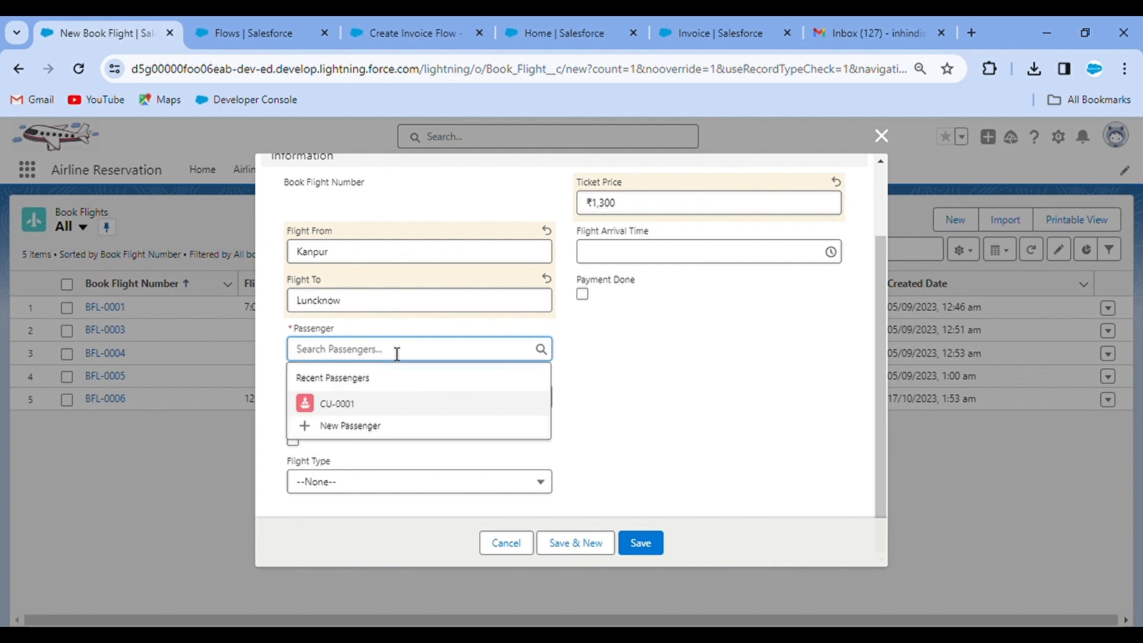
left_click(378, 403)
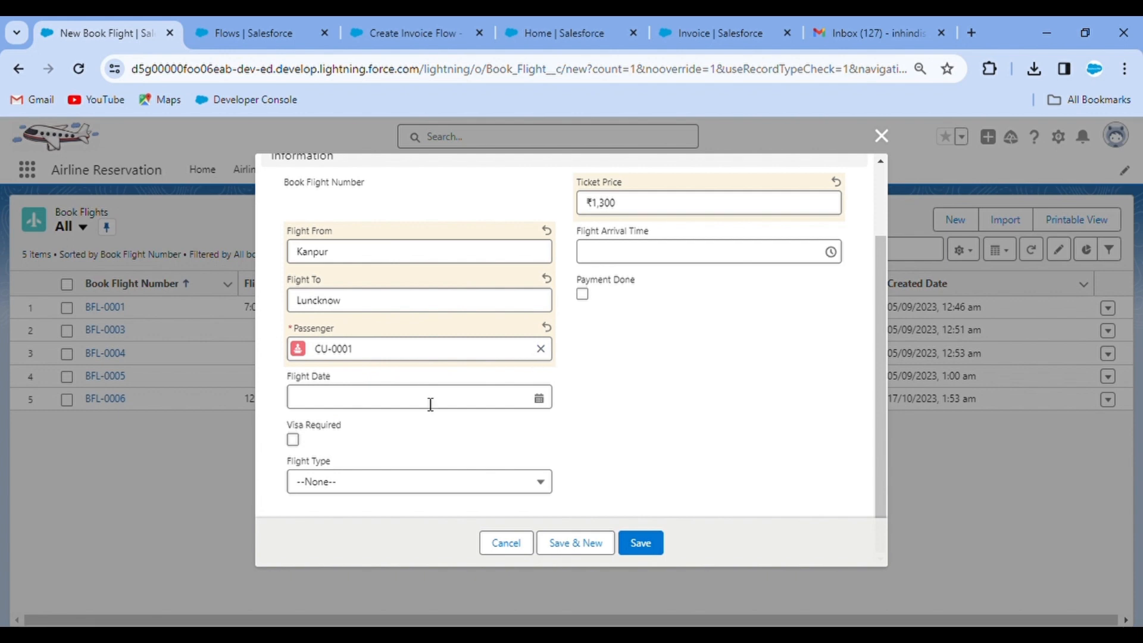
left_click(401, 403)
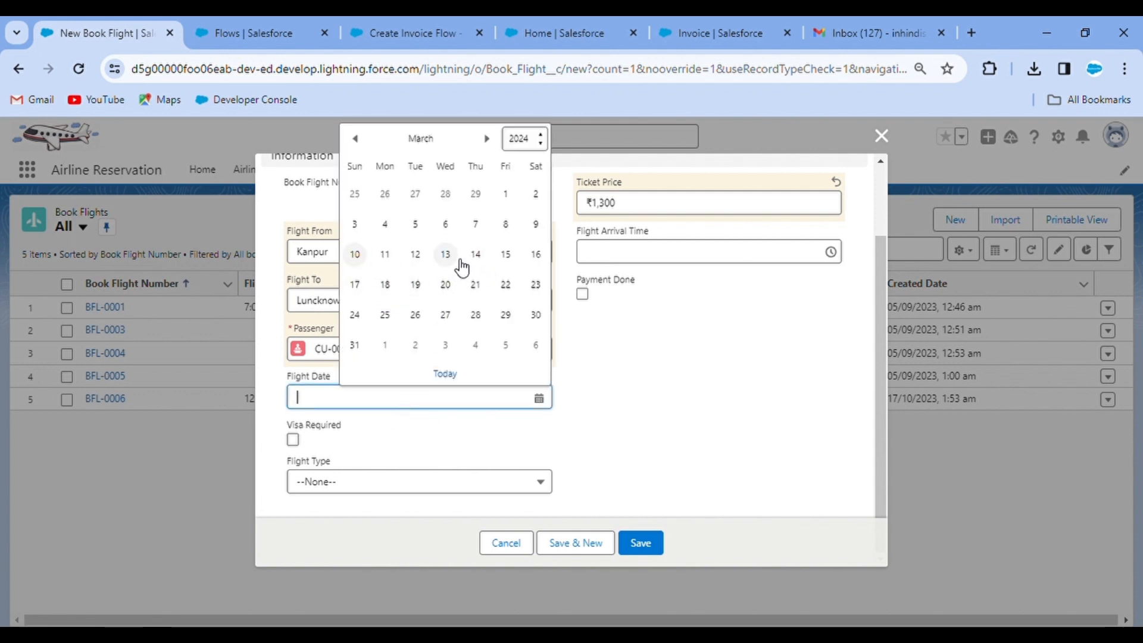
left_click(506, 256)
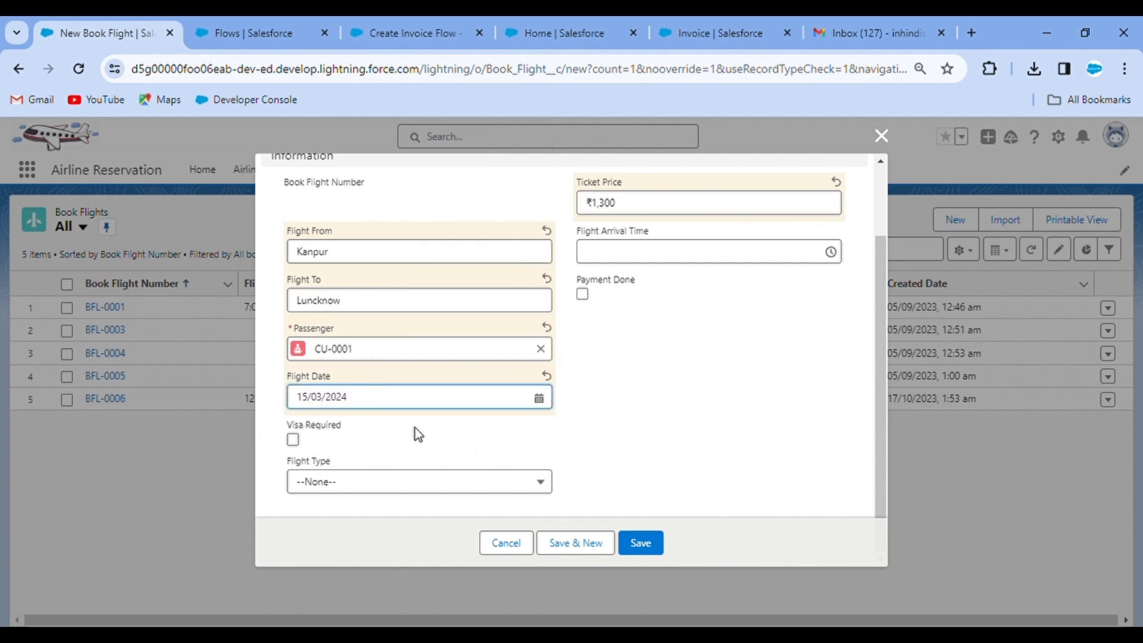
Set the new booking's flight arrival time to 9:00 am.
scroll(643, 387, "up", 2)
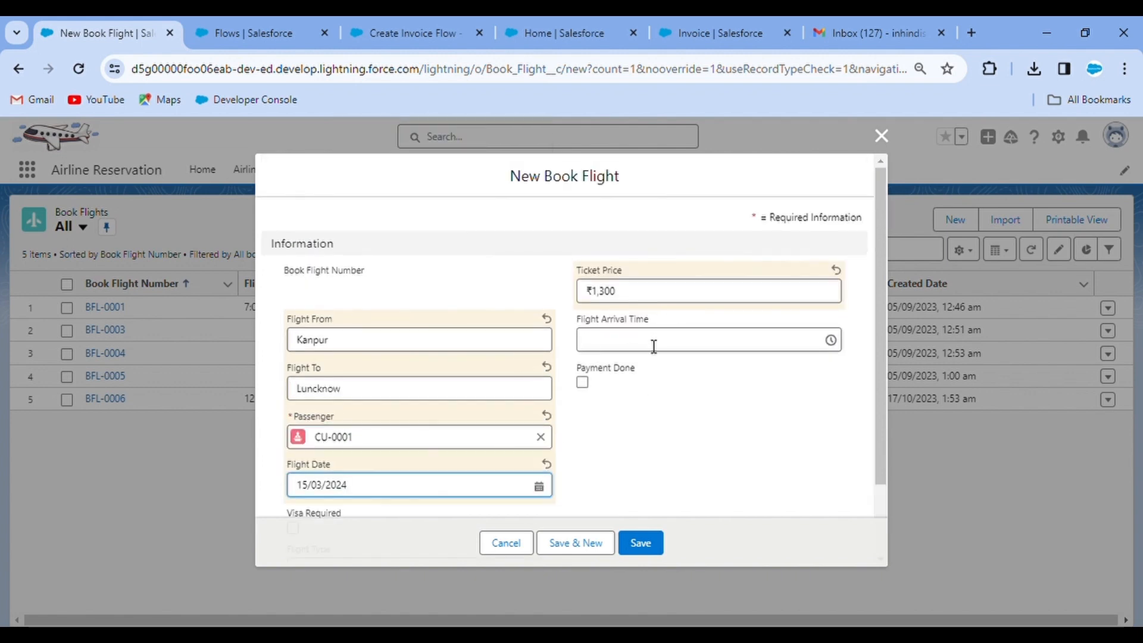
left_click(654, 346)
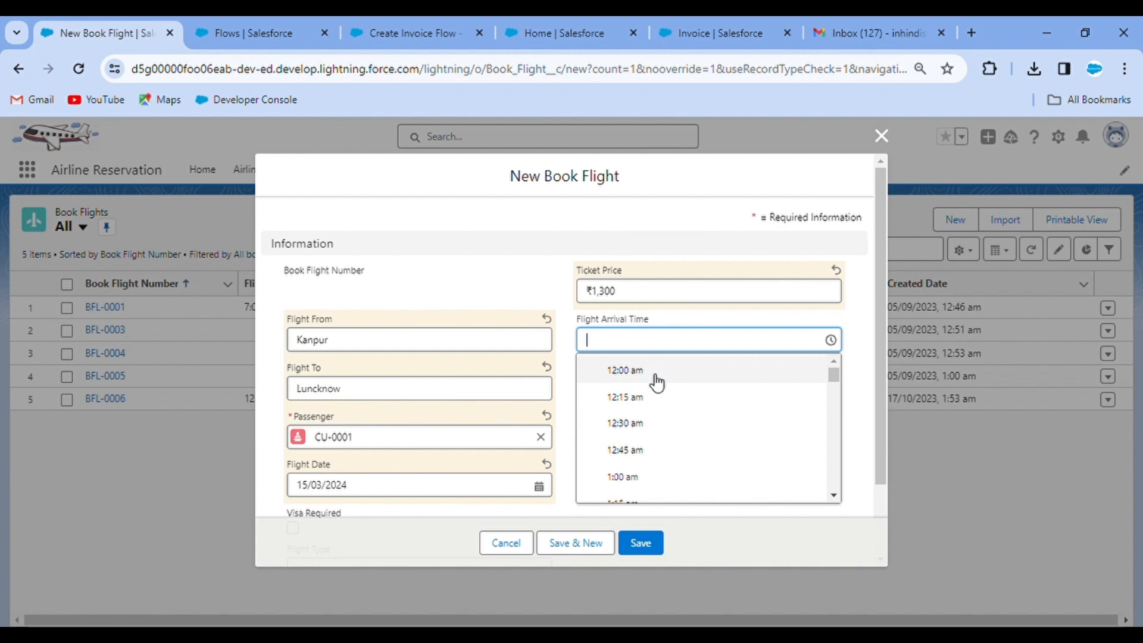
scroll(659, 457, "down", 7)
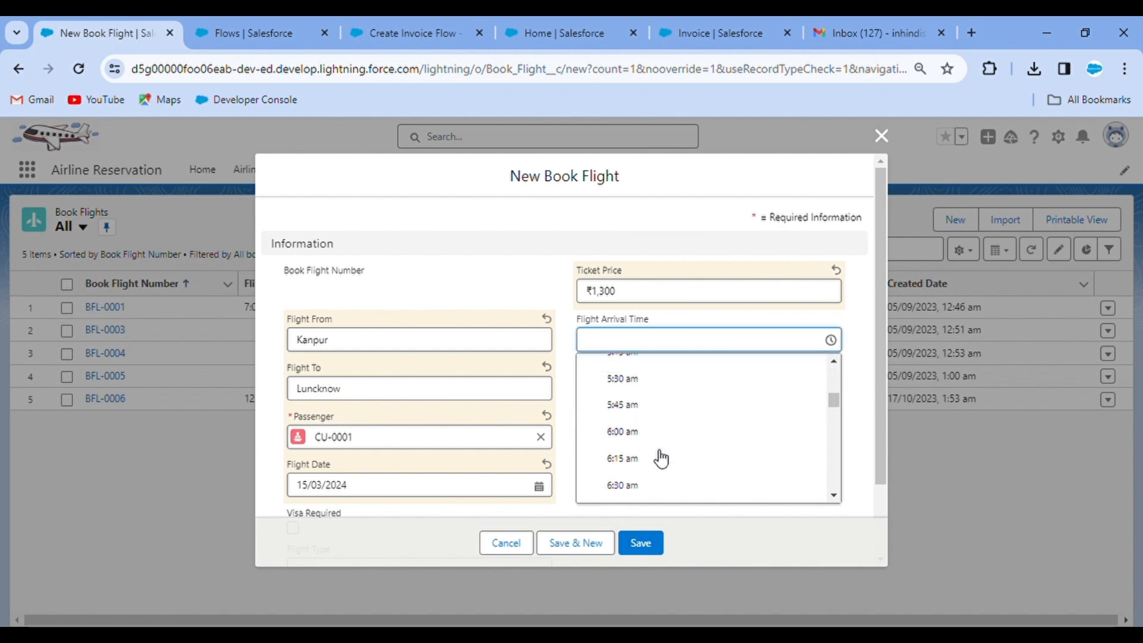
scroll(660, 458, "down", 4)
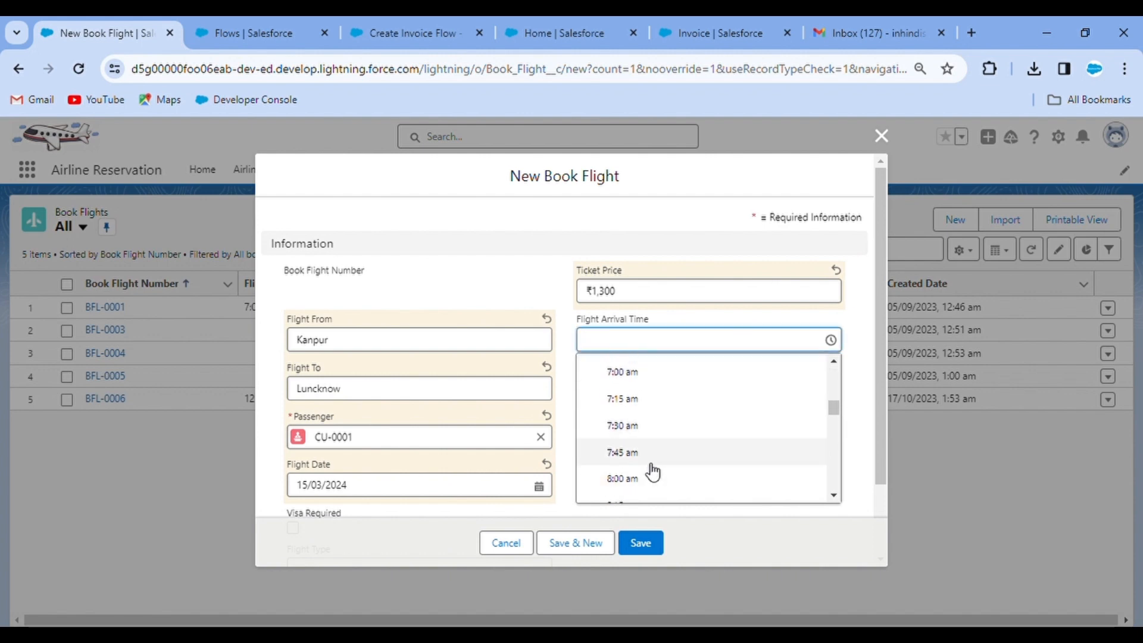
scroll(653, 473, "down", 2)
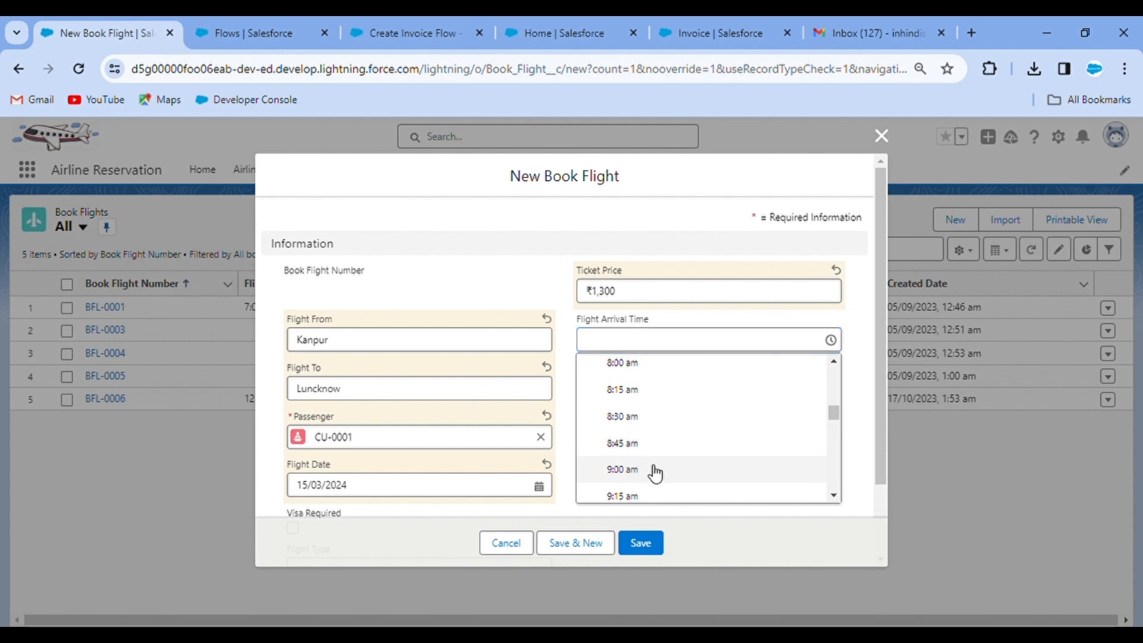
left_click(655, 472)
Save the new booking with flight type Domestic, and check its related invoices before returning to its details.
scroll(570, 453, "down", 2)
left_click(402, 482)
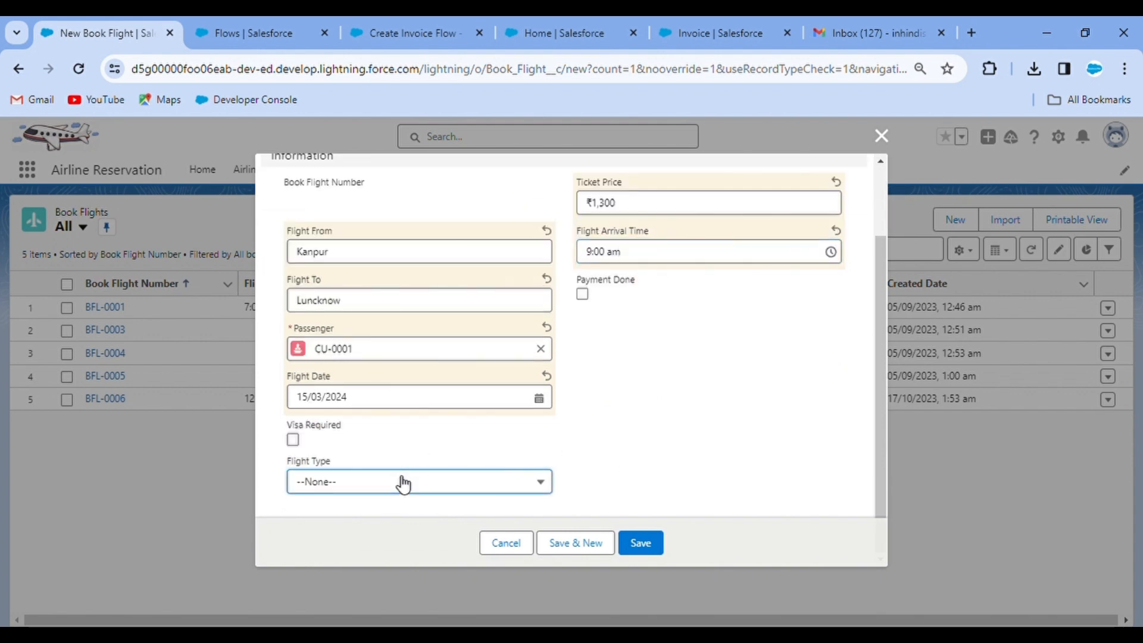
left_click(370, 539)
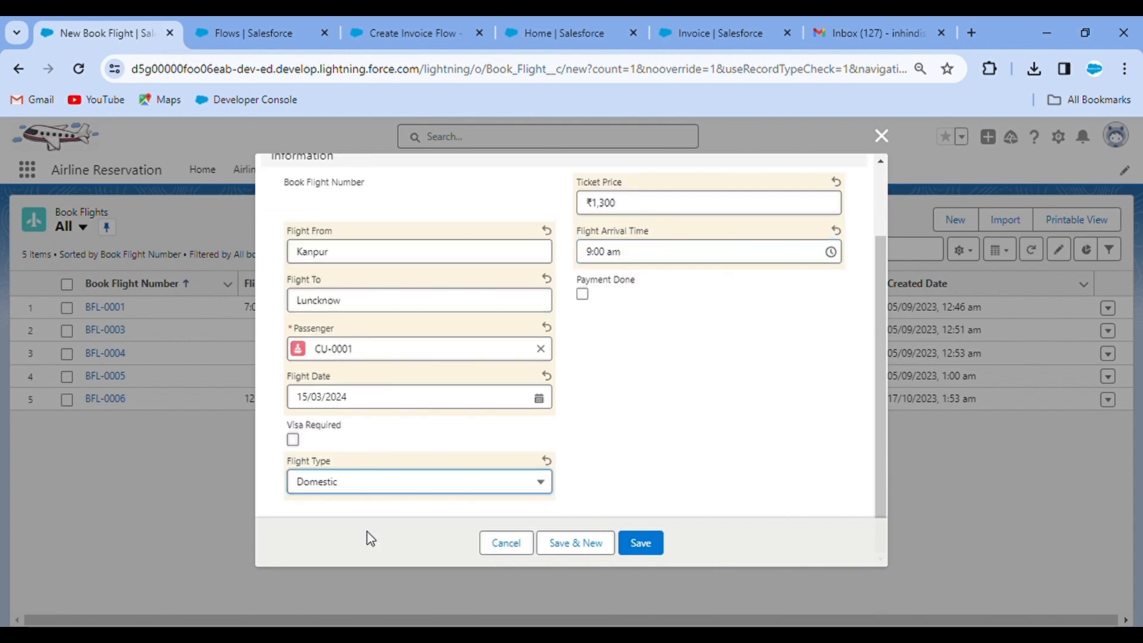
left_click(652, 545)
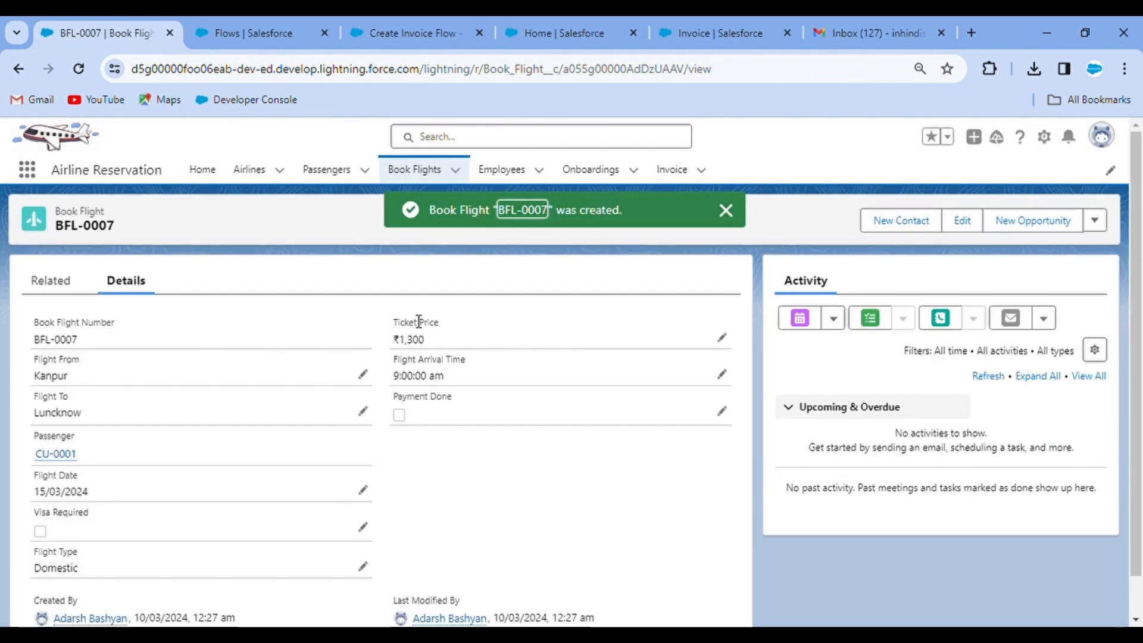
left_click(60, 287)
left_click(127, 283)
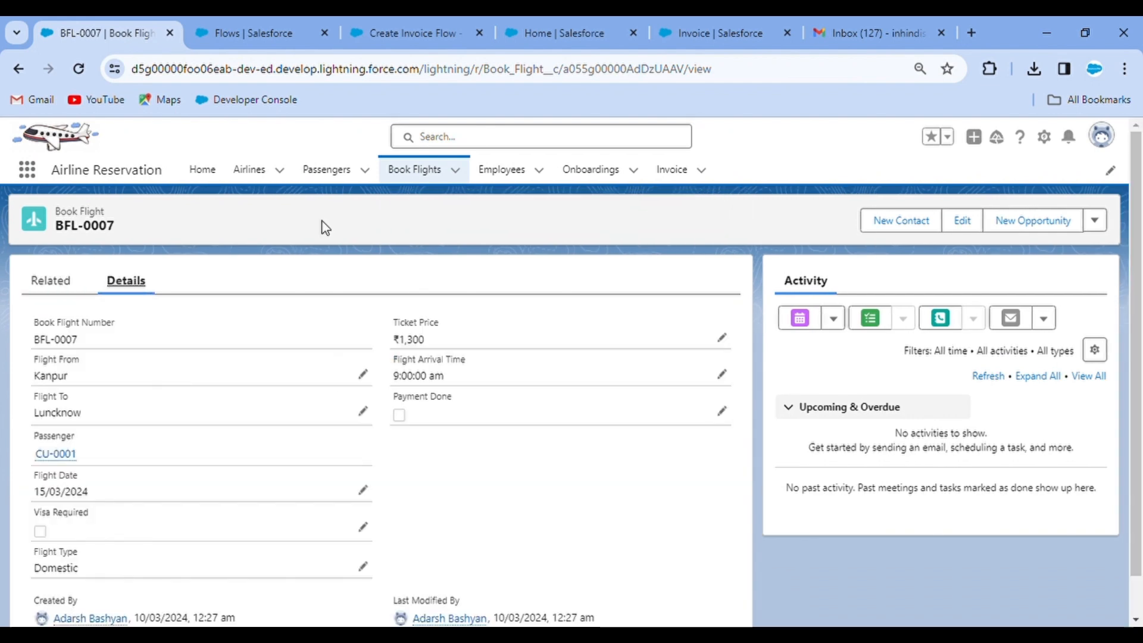
Clone the Kanpur to Luncknow booking with Payment Done checked and save the copy.
left_click(1096, 221)
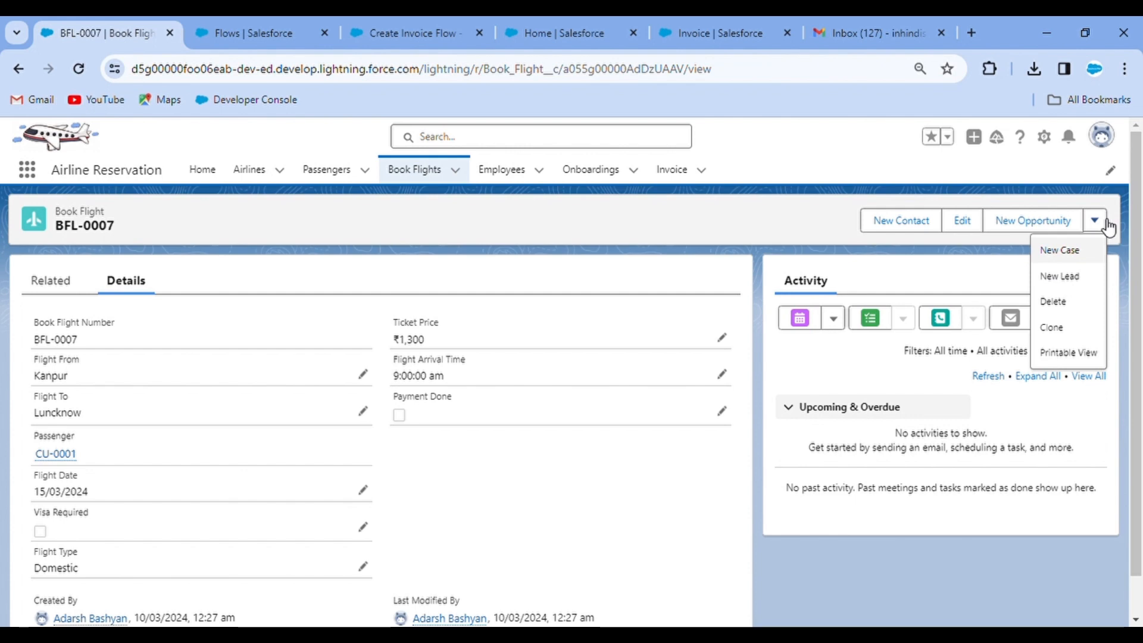
left_click(1075, 331)
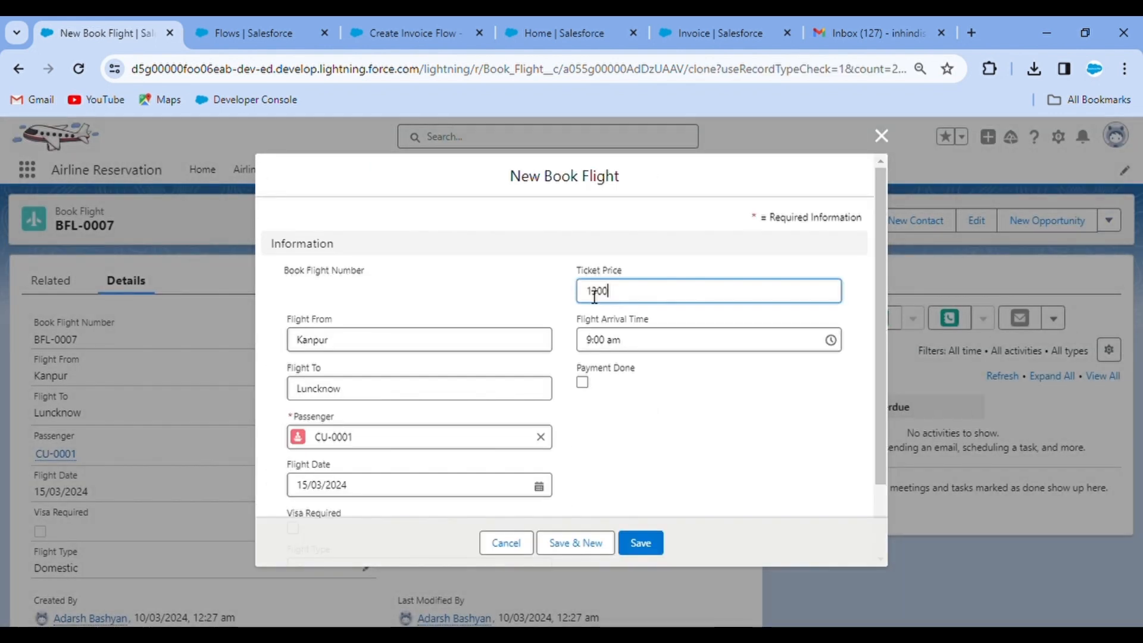
scroll(357, 387, "down", 2)
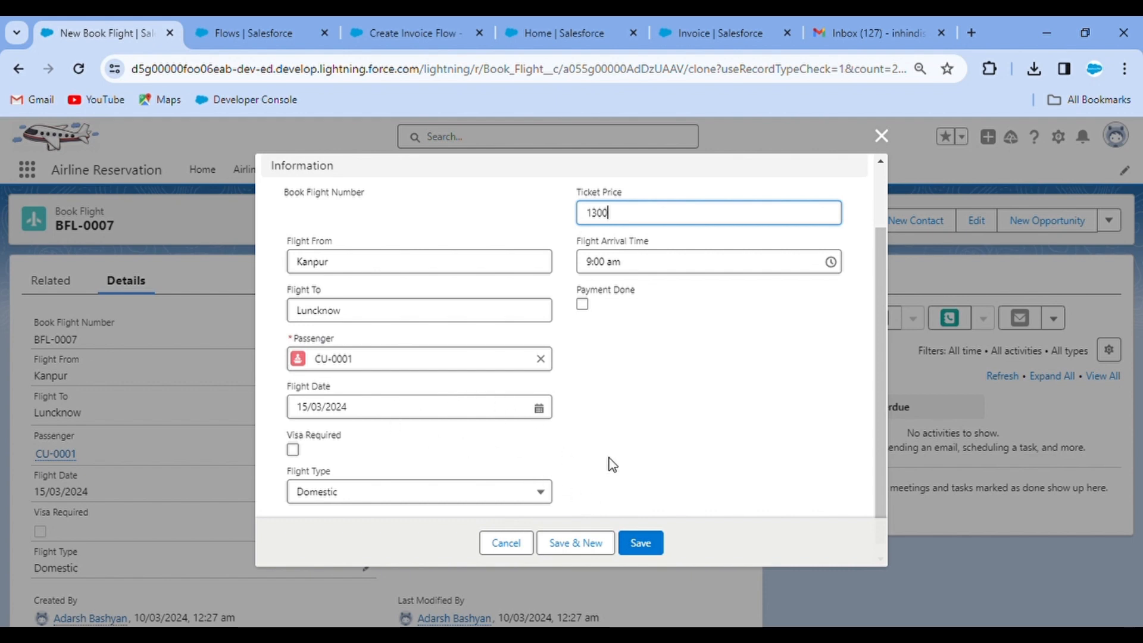
left_click(582, 305)
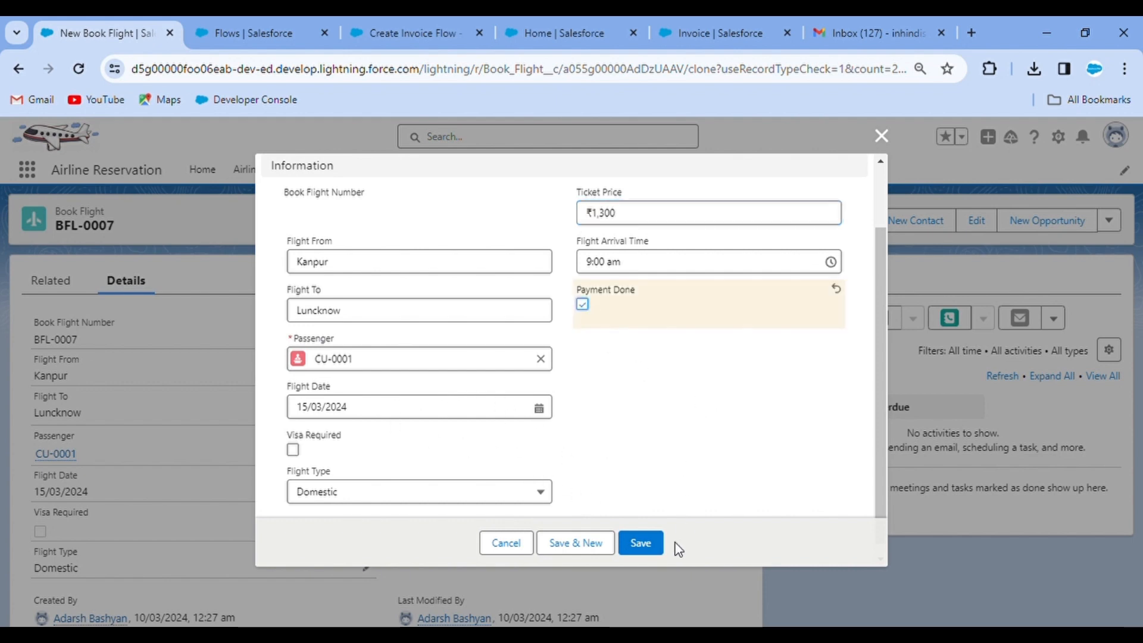
left_click(642, 543)
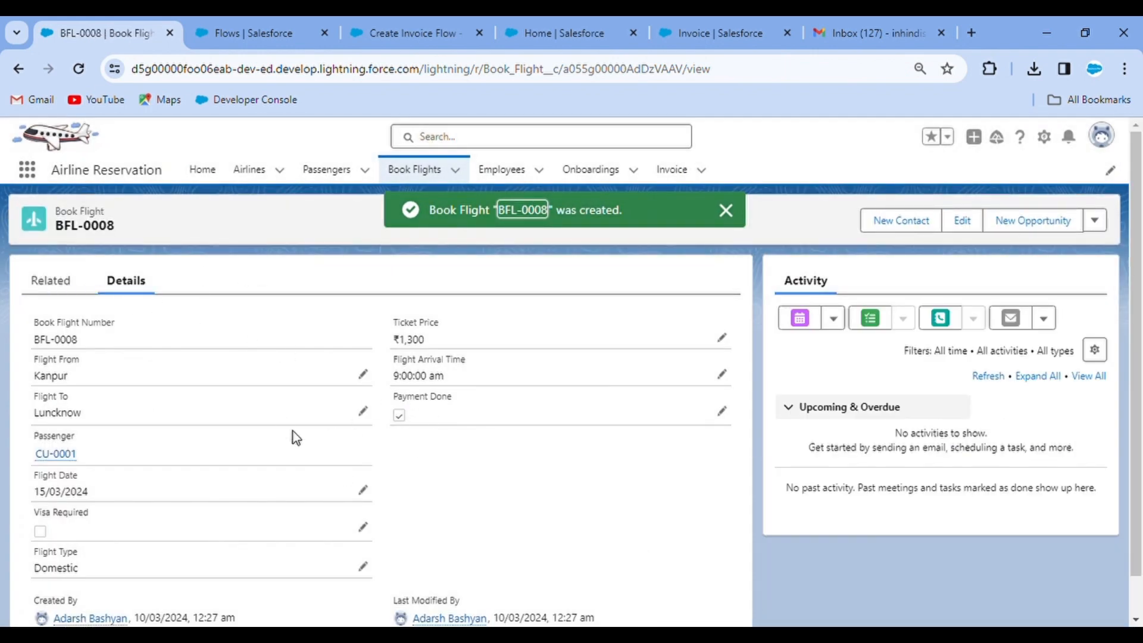
Open the cloned booking's related invoice to examine its amount, passenger name and booking link, and go back to the booking.
left_click(51, 284)
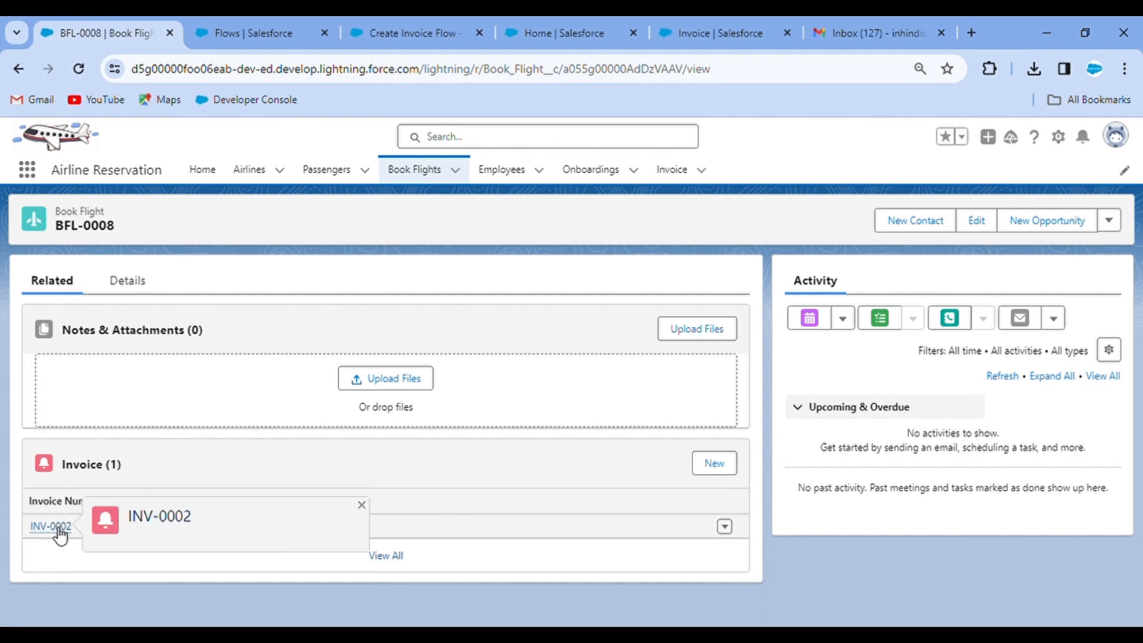
left_click(54, 528)
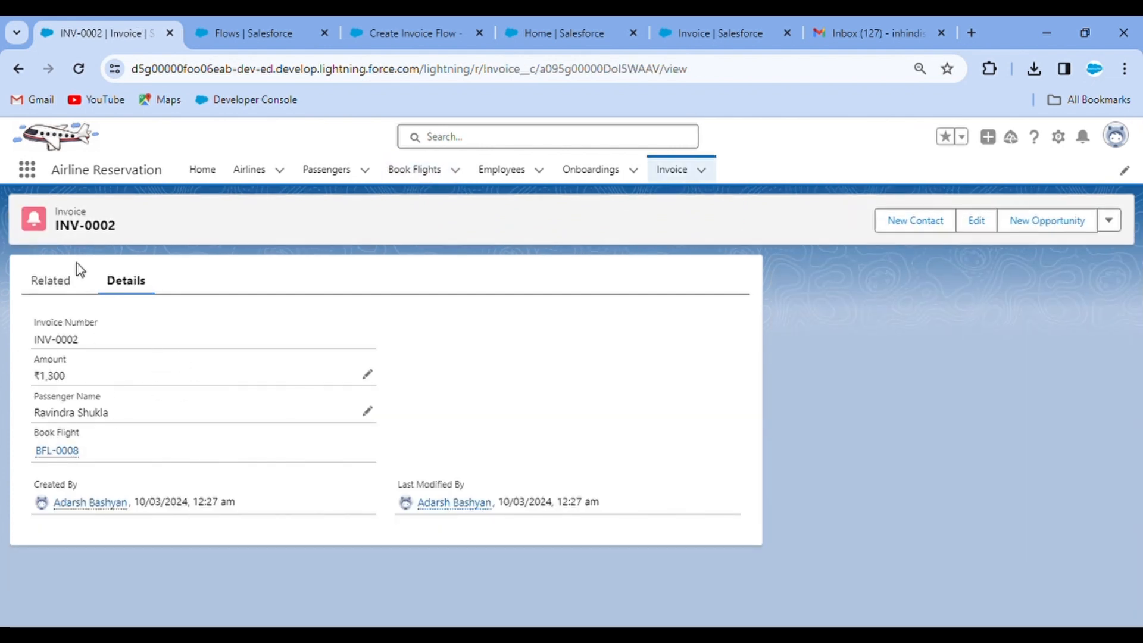
left_click(18, 78)
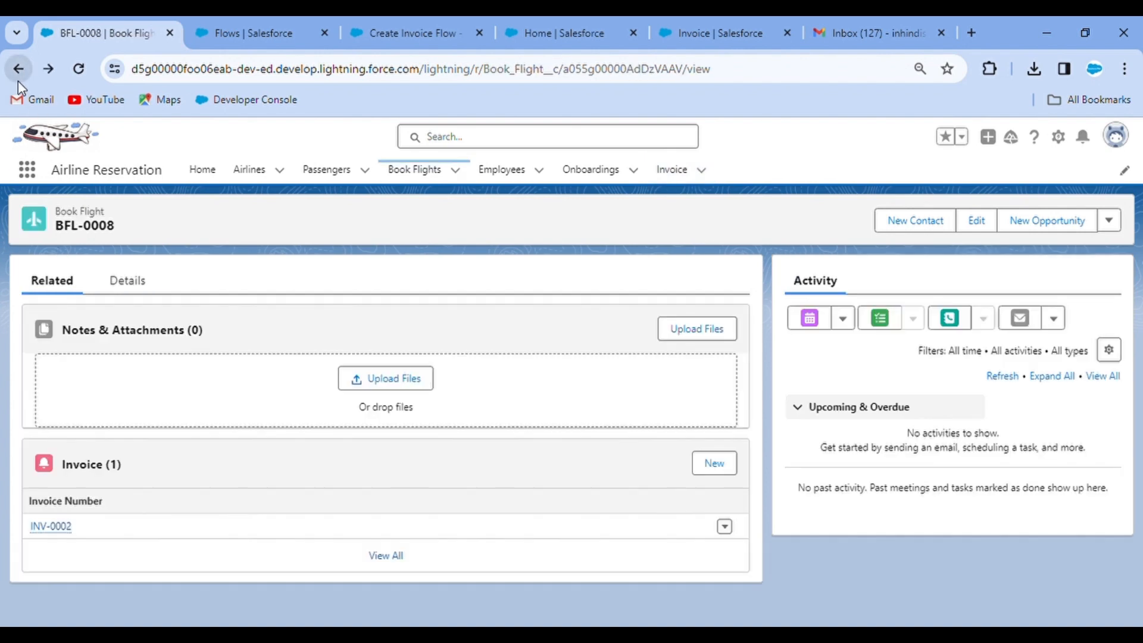
Change the cloned booking's Flight To value to Mumbai and save the record.
left_click(126, 281)
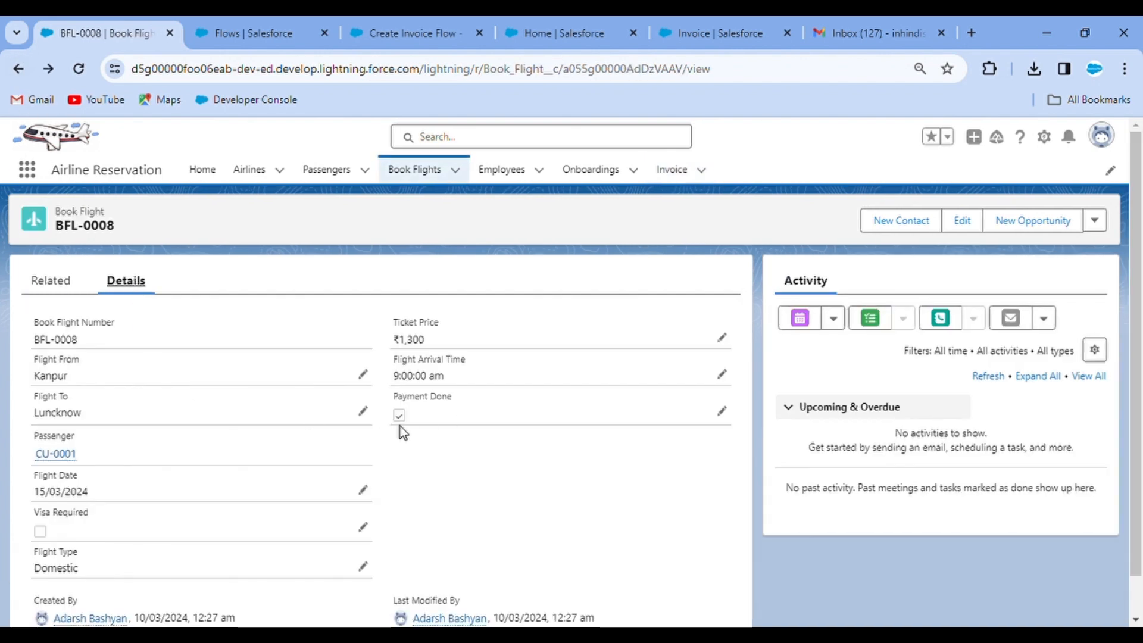
left_click(363, 411)
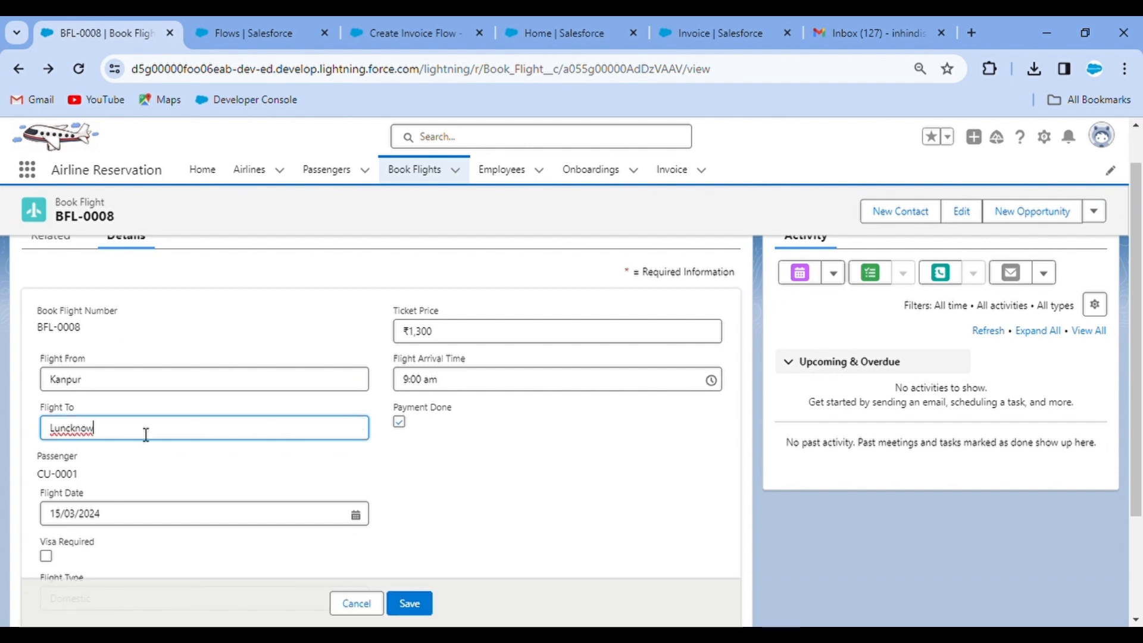
double_click(82, 435)
type("Mumb")
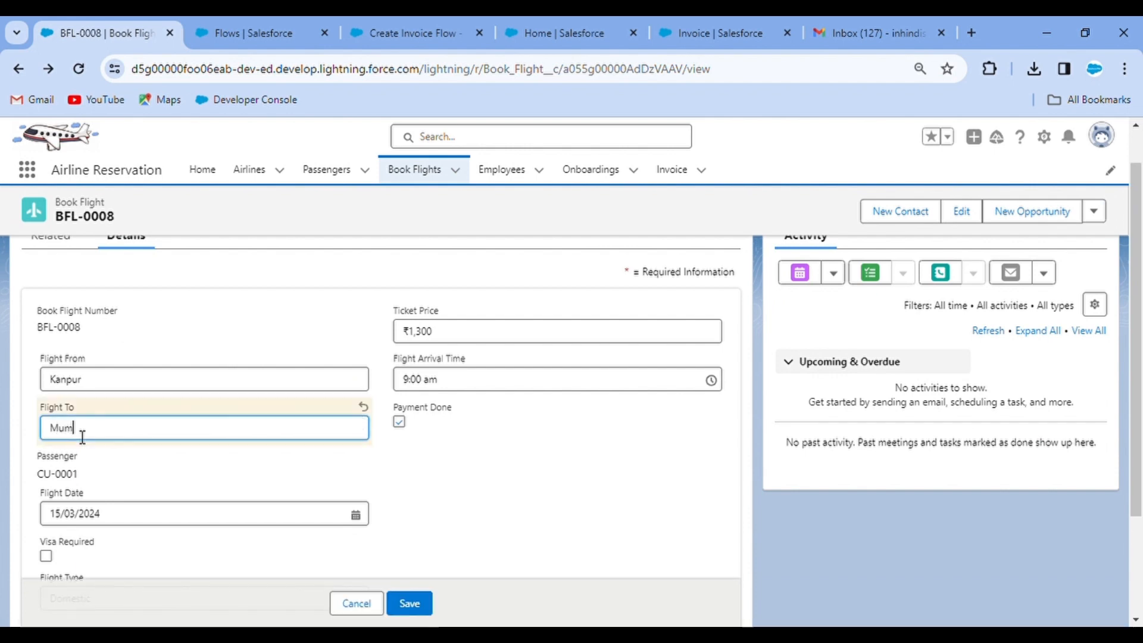
type("ai")
left_click_drag(490, 469, 409, 604)
left_click(409, 603)
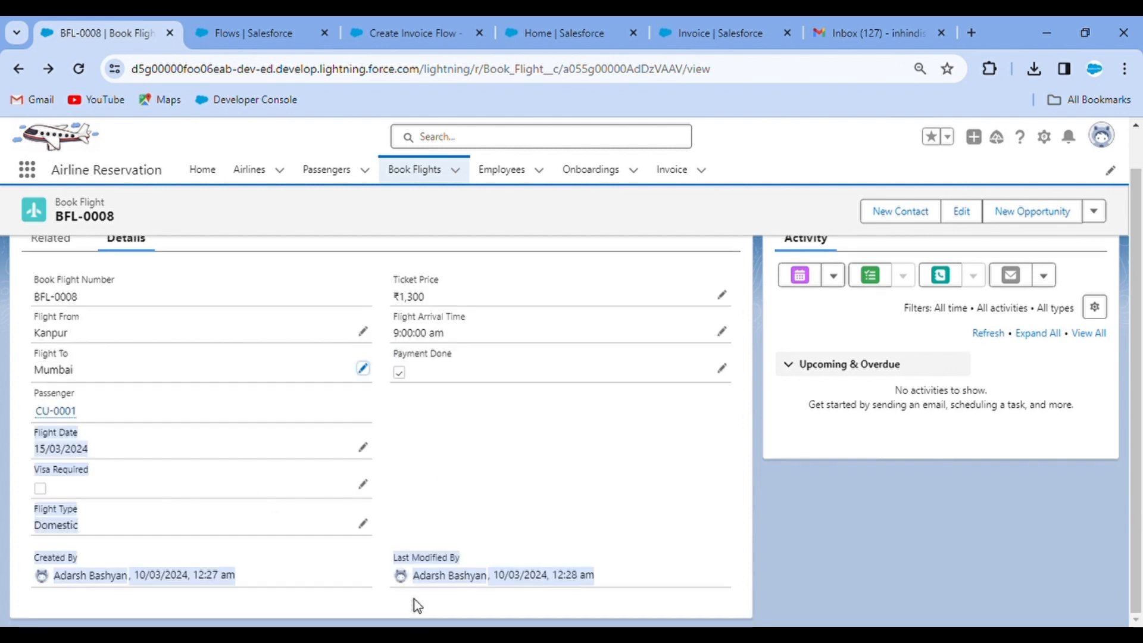
Check the edited booking's related invoices against its Payment Done status, and return to the list of all Book Flights.
scroll(252, 417, "up", 1)
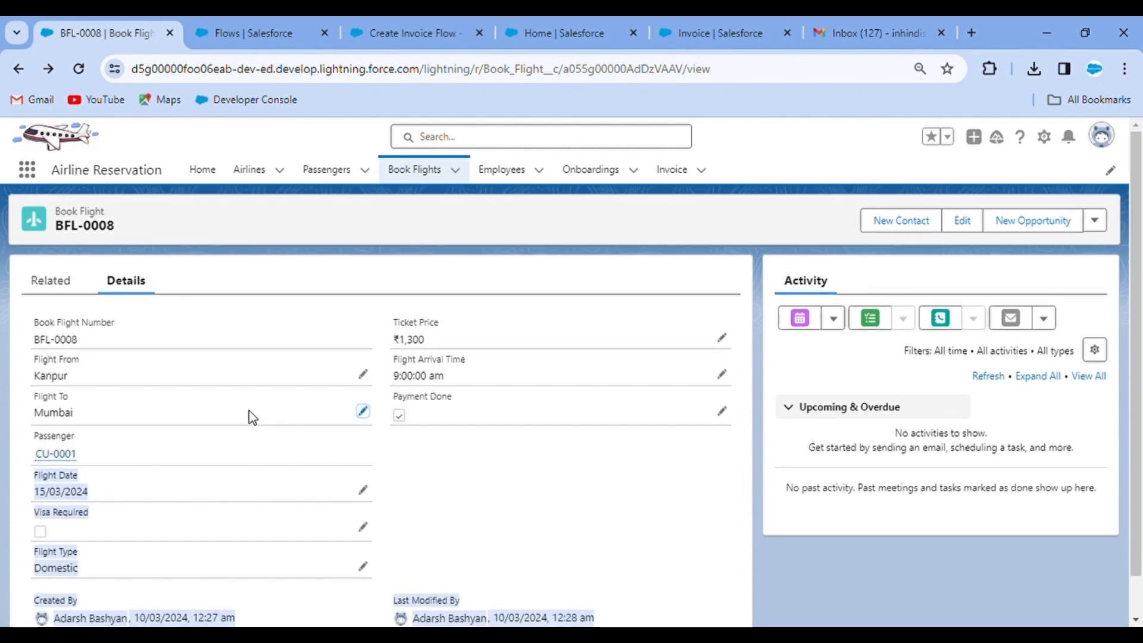
left_click(62, 294)
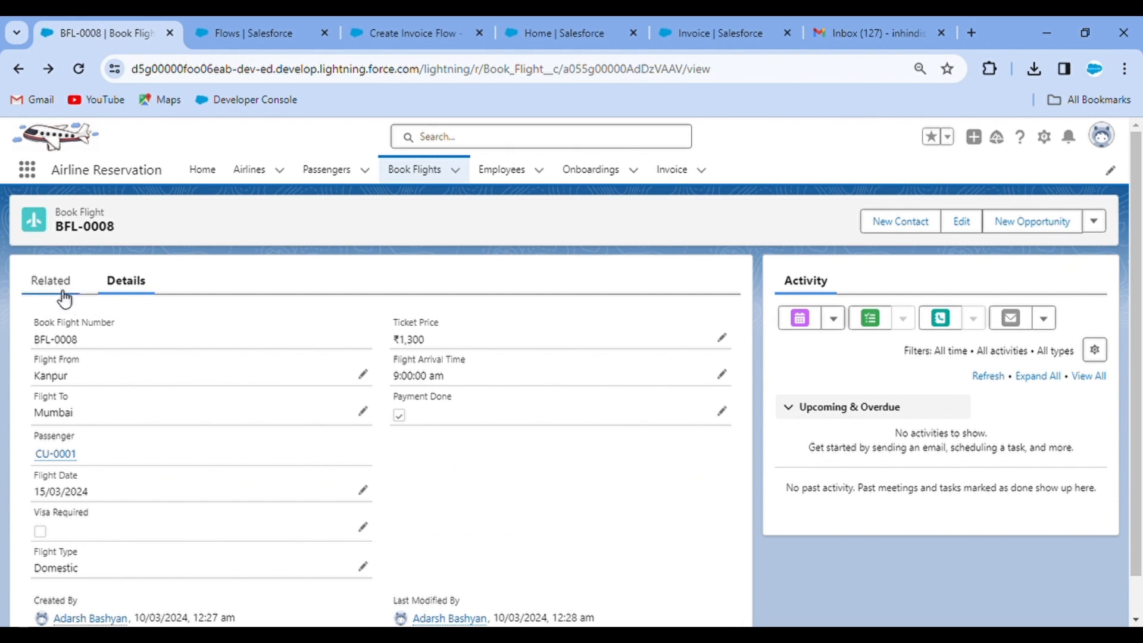
left_click(63, 293)
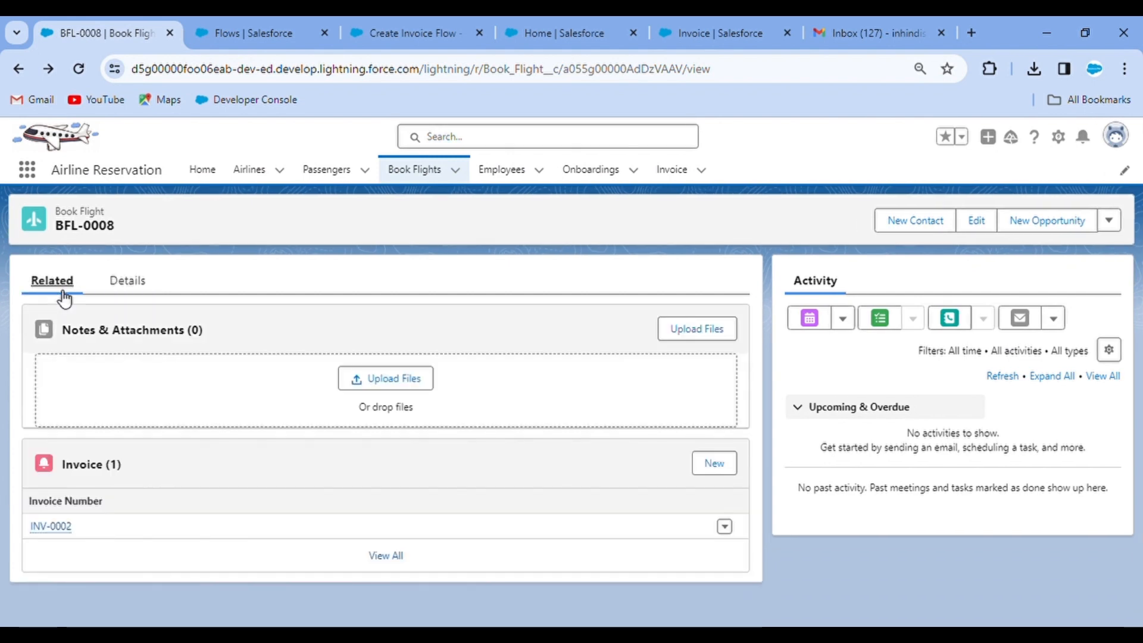
left_click(130, 285)
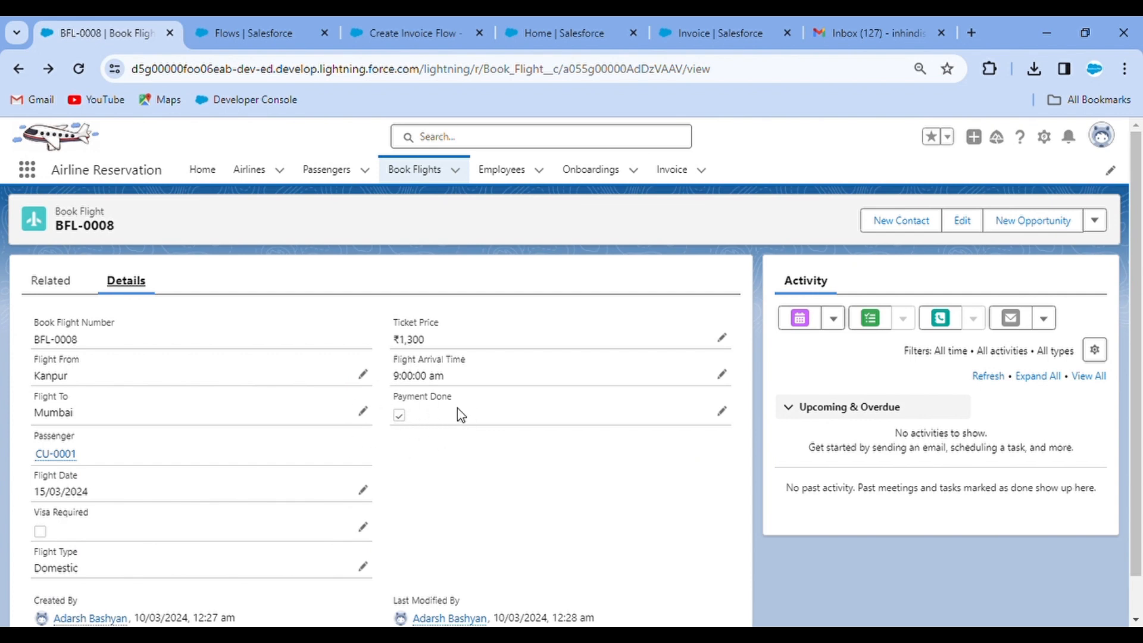
left_click(77, 289)
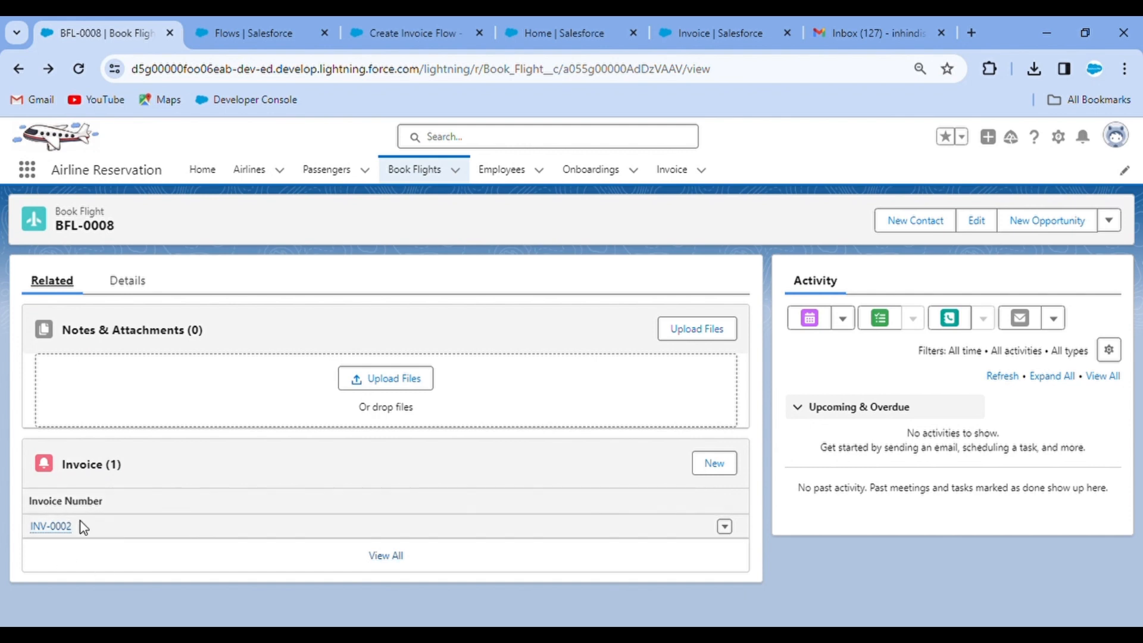
left_click(126, 292)
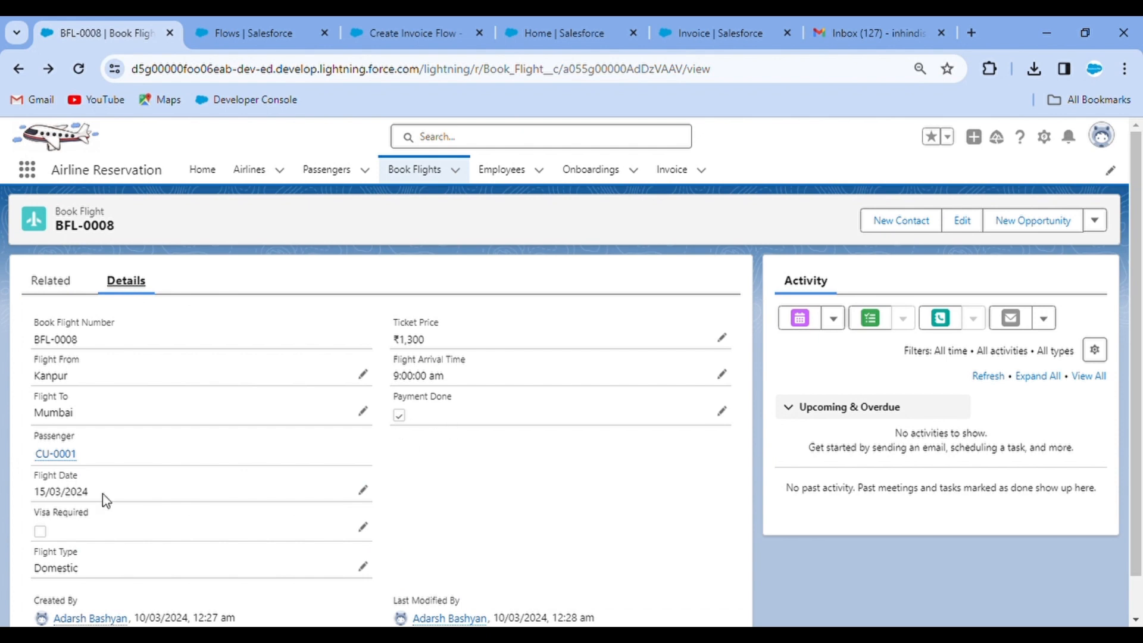
left_click(52, 290)
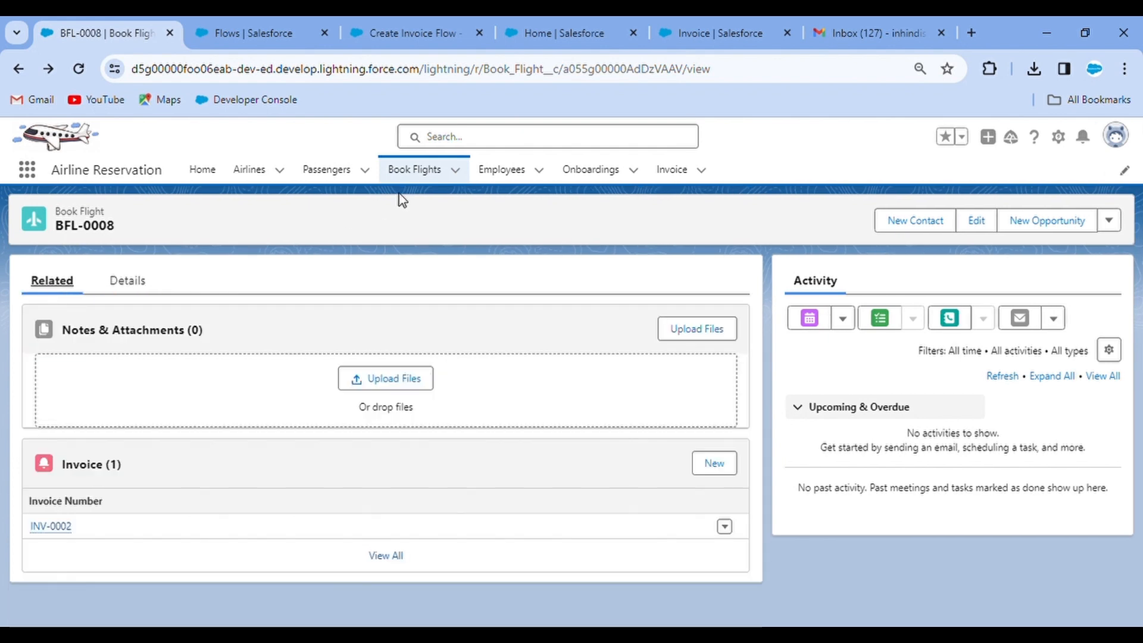
left_click(411, 174)
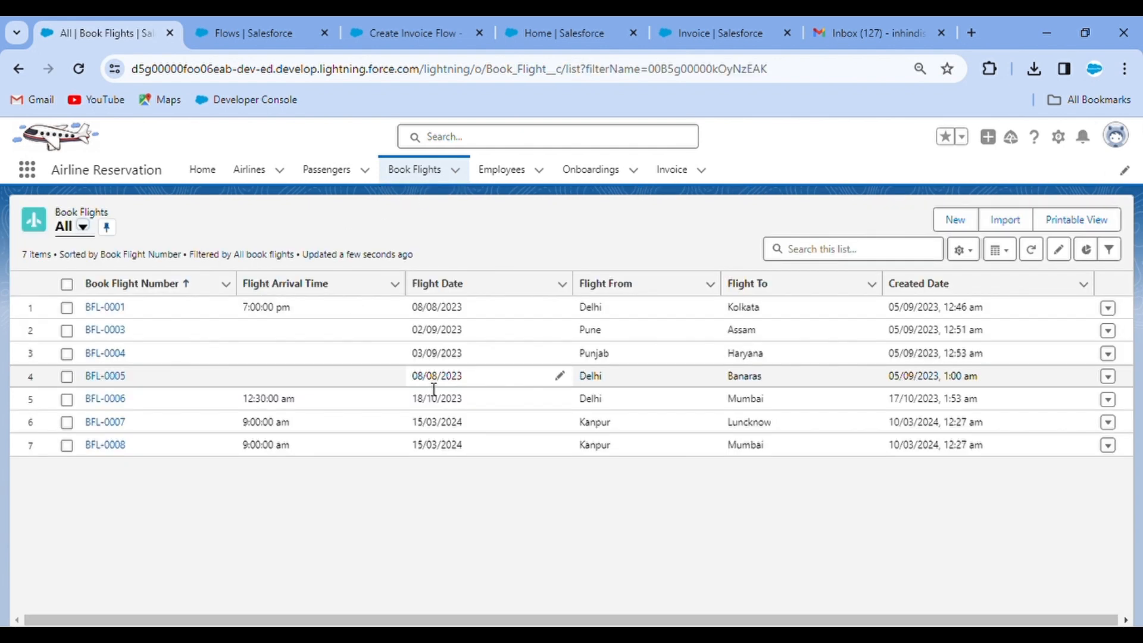